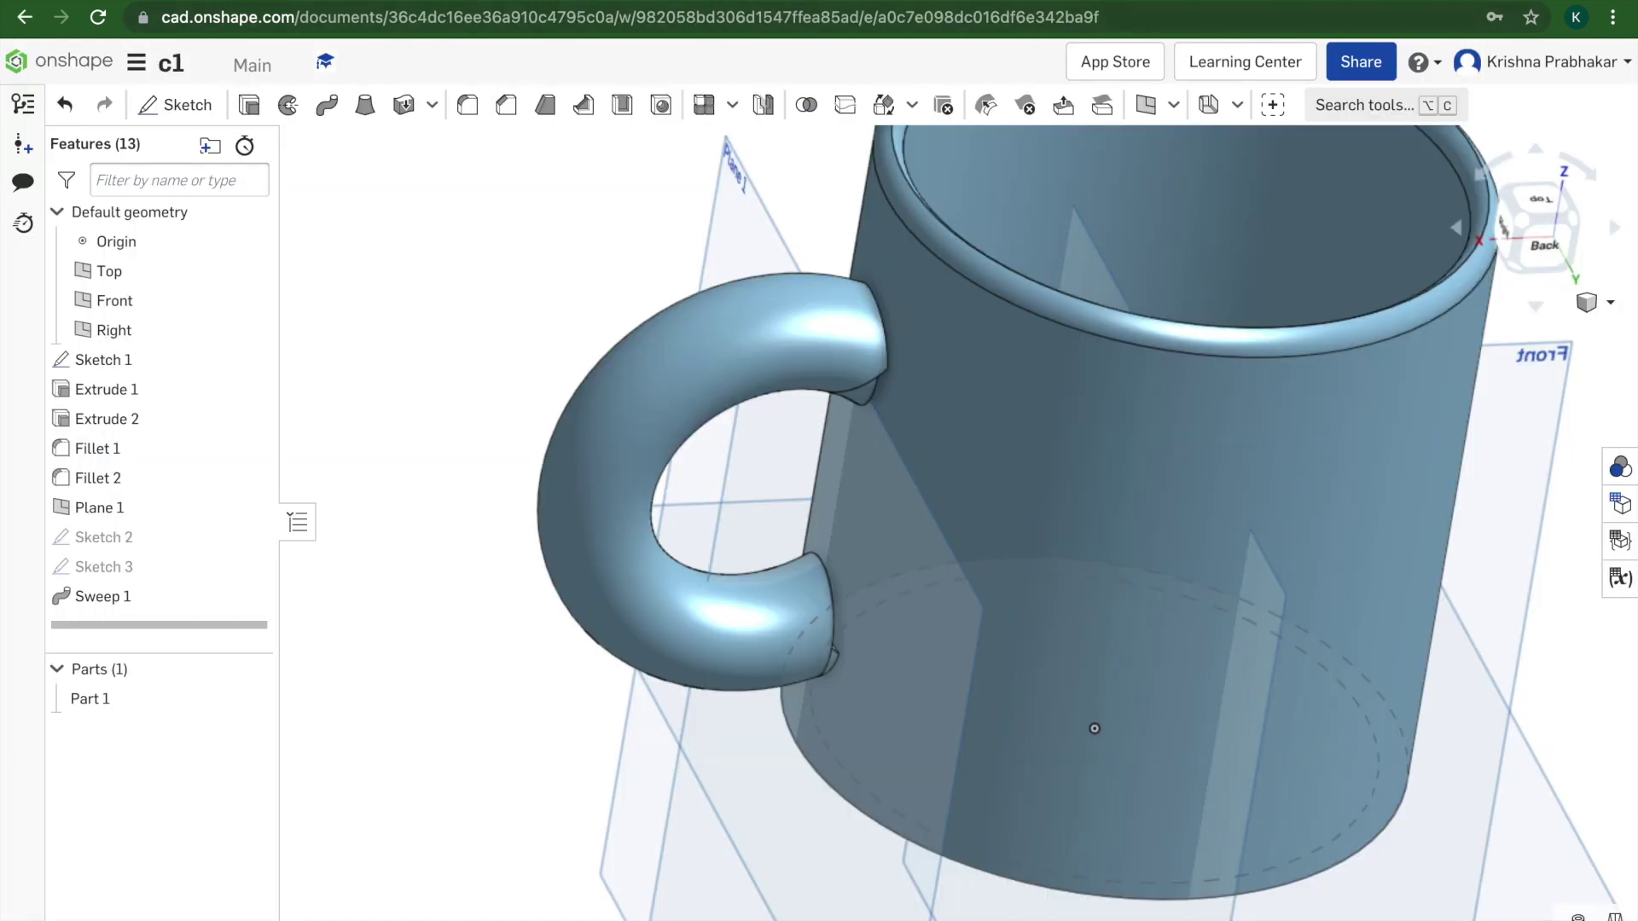
Step: Leave the finished c1 mug model and return to the My Onshape documents list
click(37, 60)
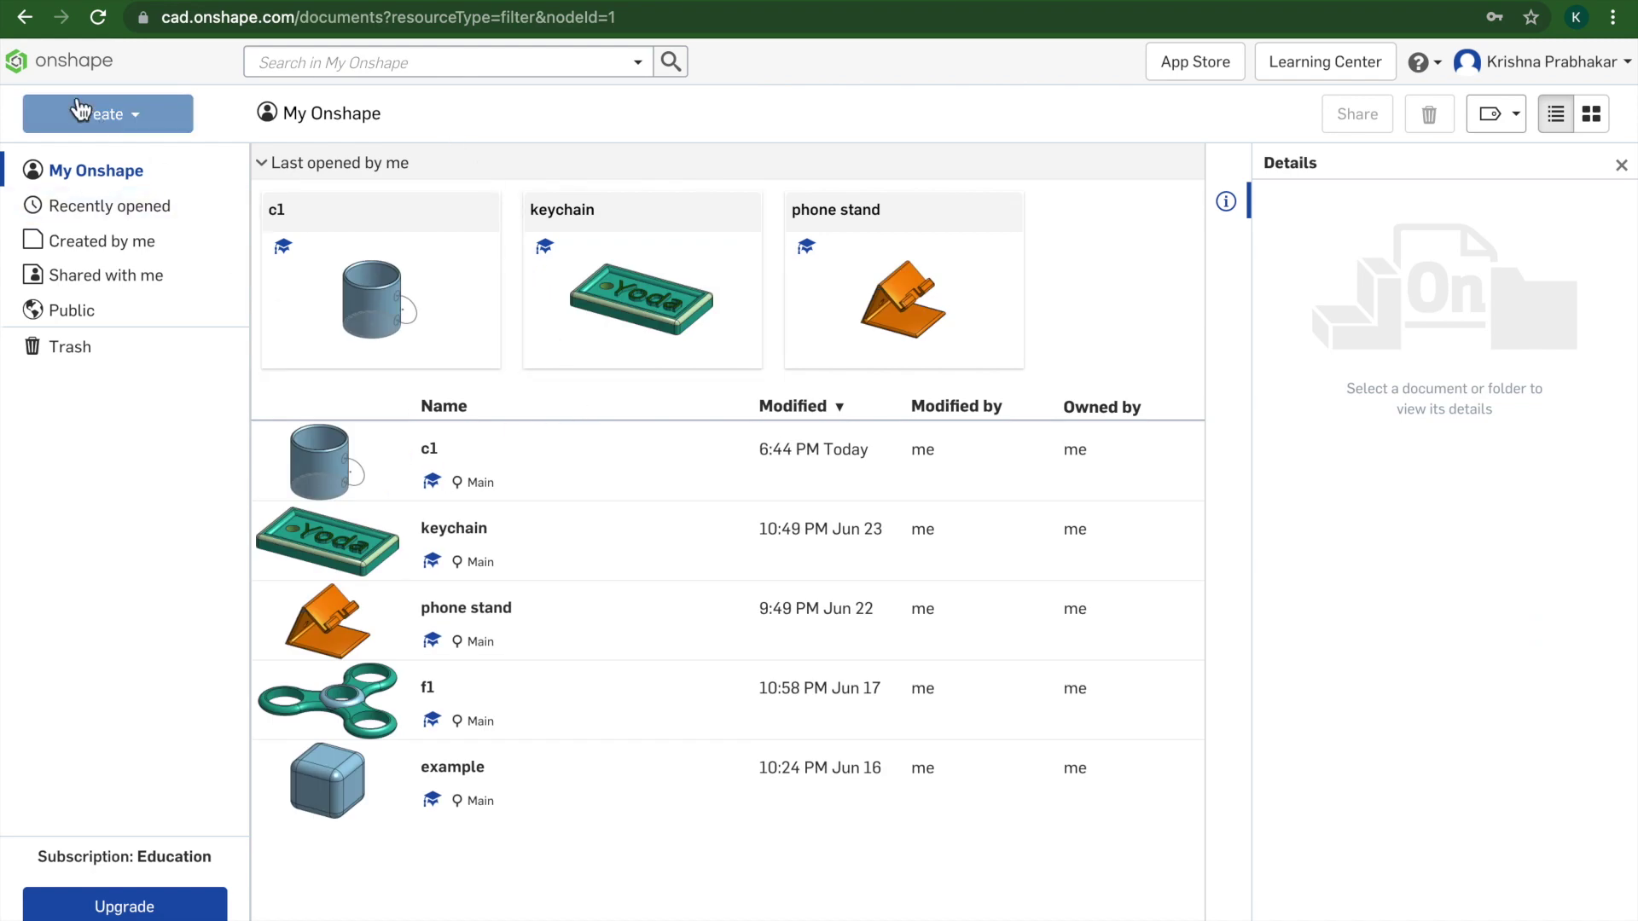
Step: Create a new document named 'Cup', then bring up the Cup project instructions in Google Docs
click(88, 113)
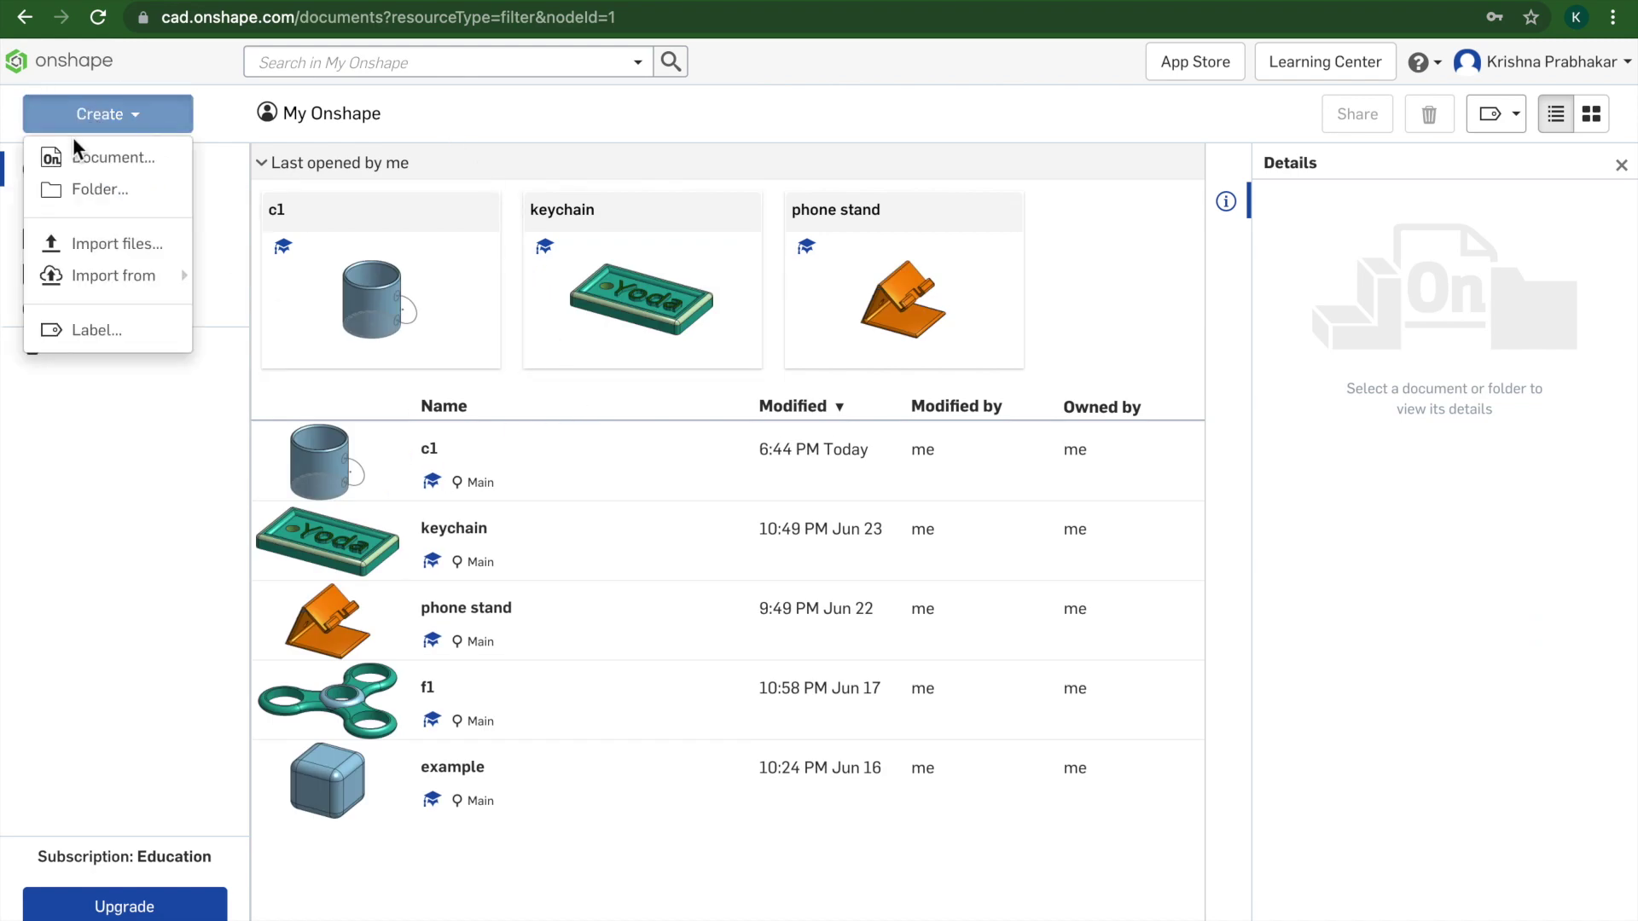
click(75, 157)
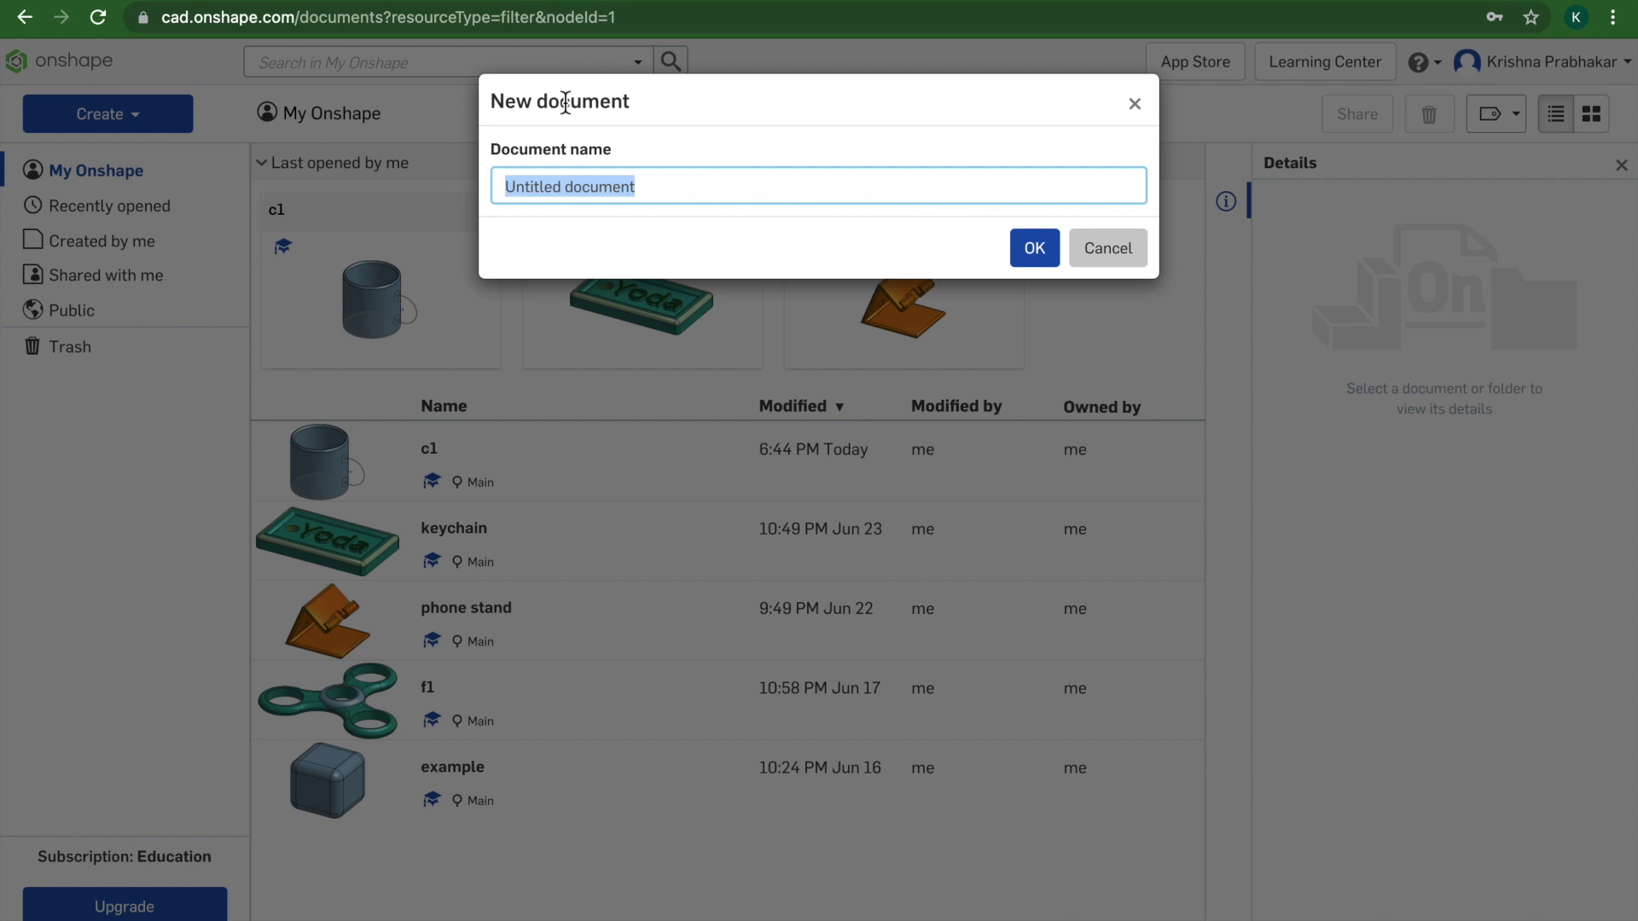
text(Cup)
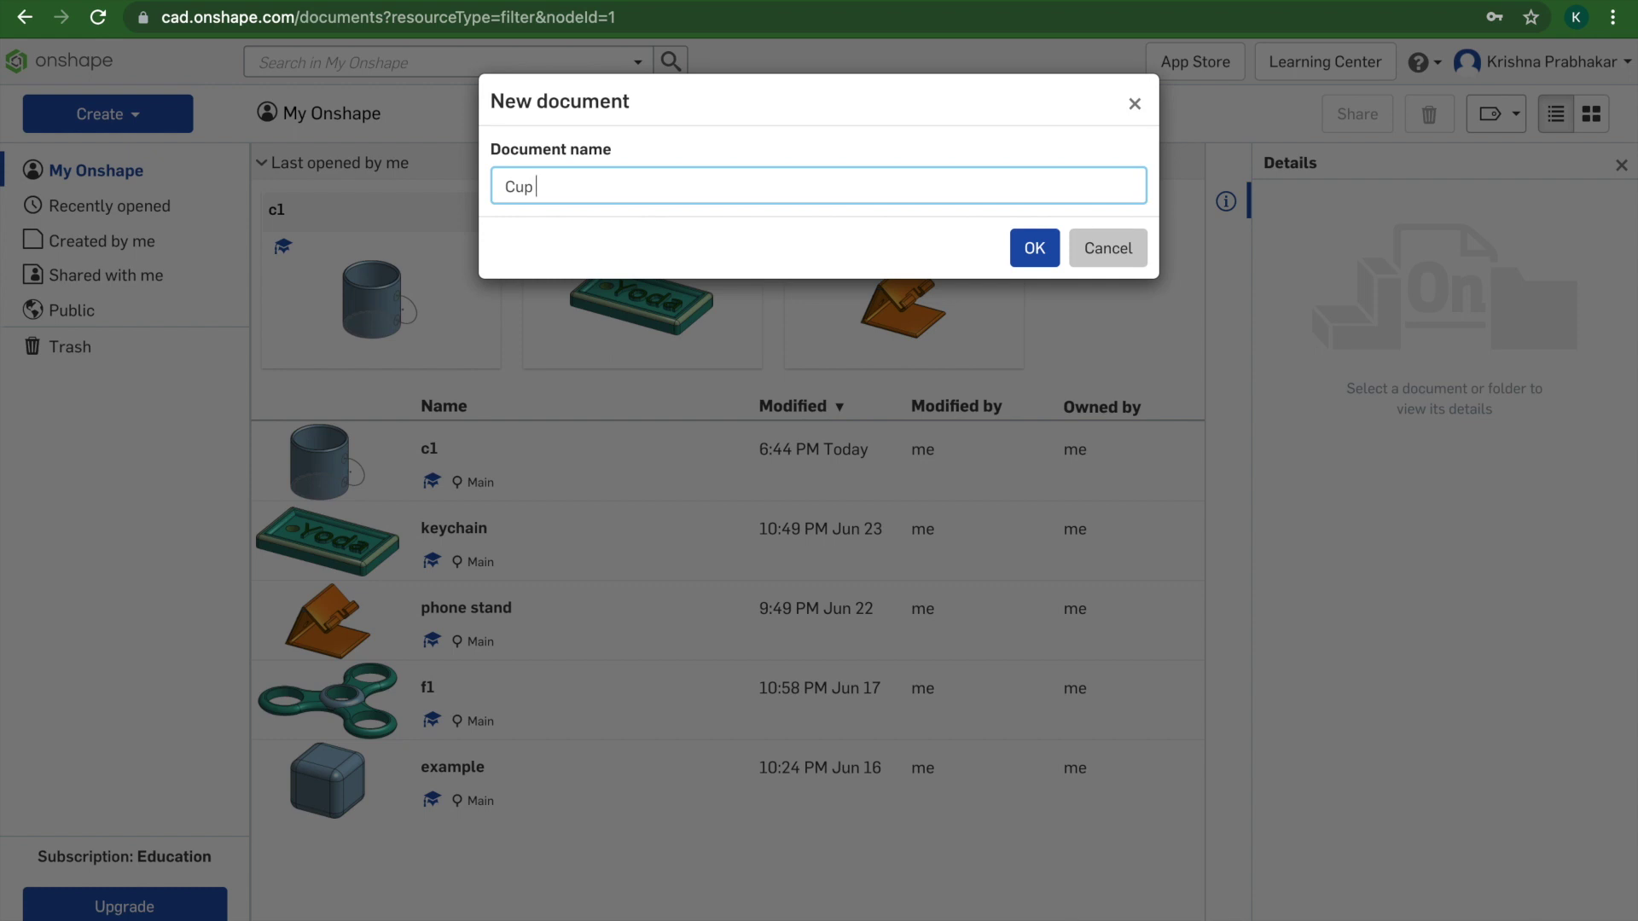
key(Return)
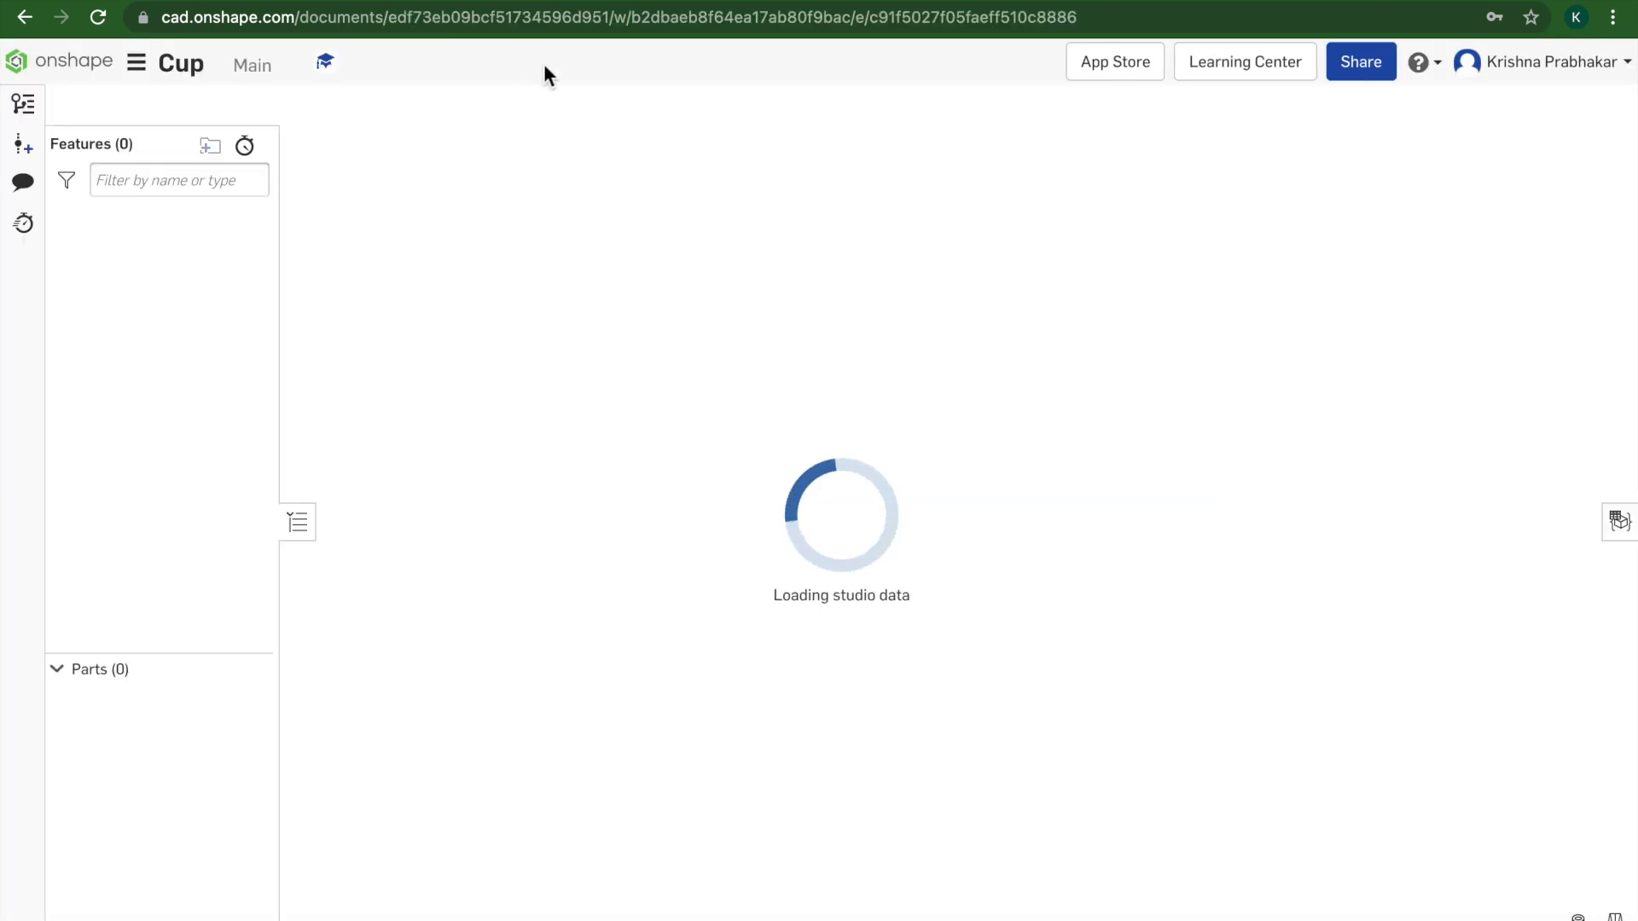
click(907, 4)
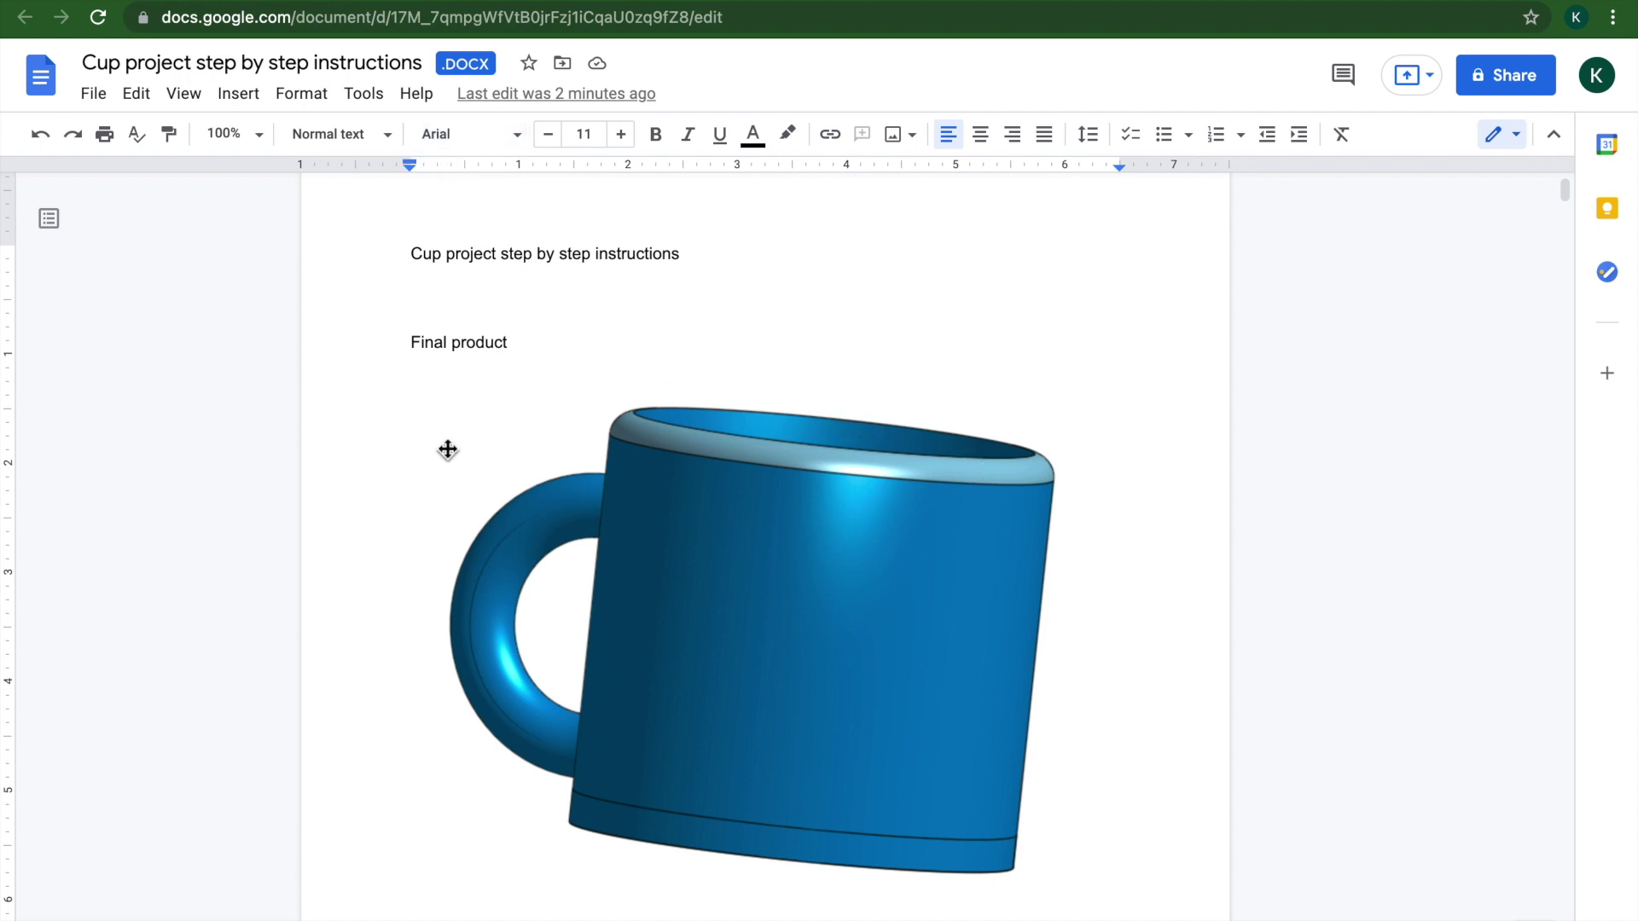
Step: Read the Cup instructions through Steps 2–6, down to the Step 6 circle drawing
scroll(450, 450, down, 5)
scroll(458, 647, down, 7)
scroll(458, 646, down, 10)
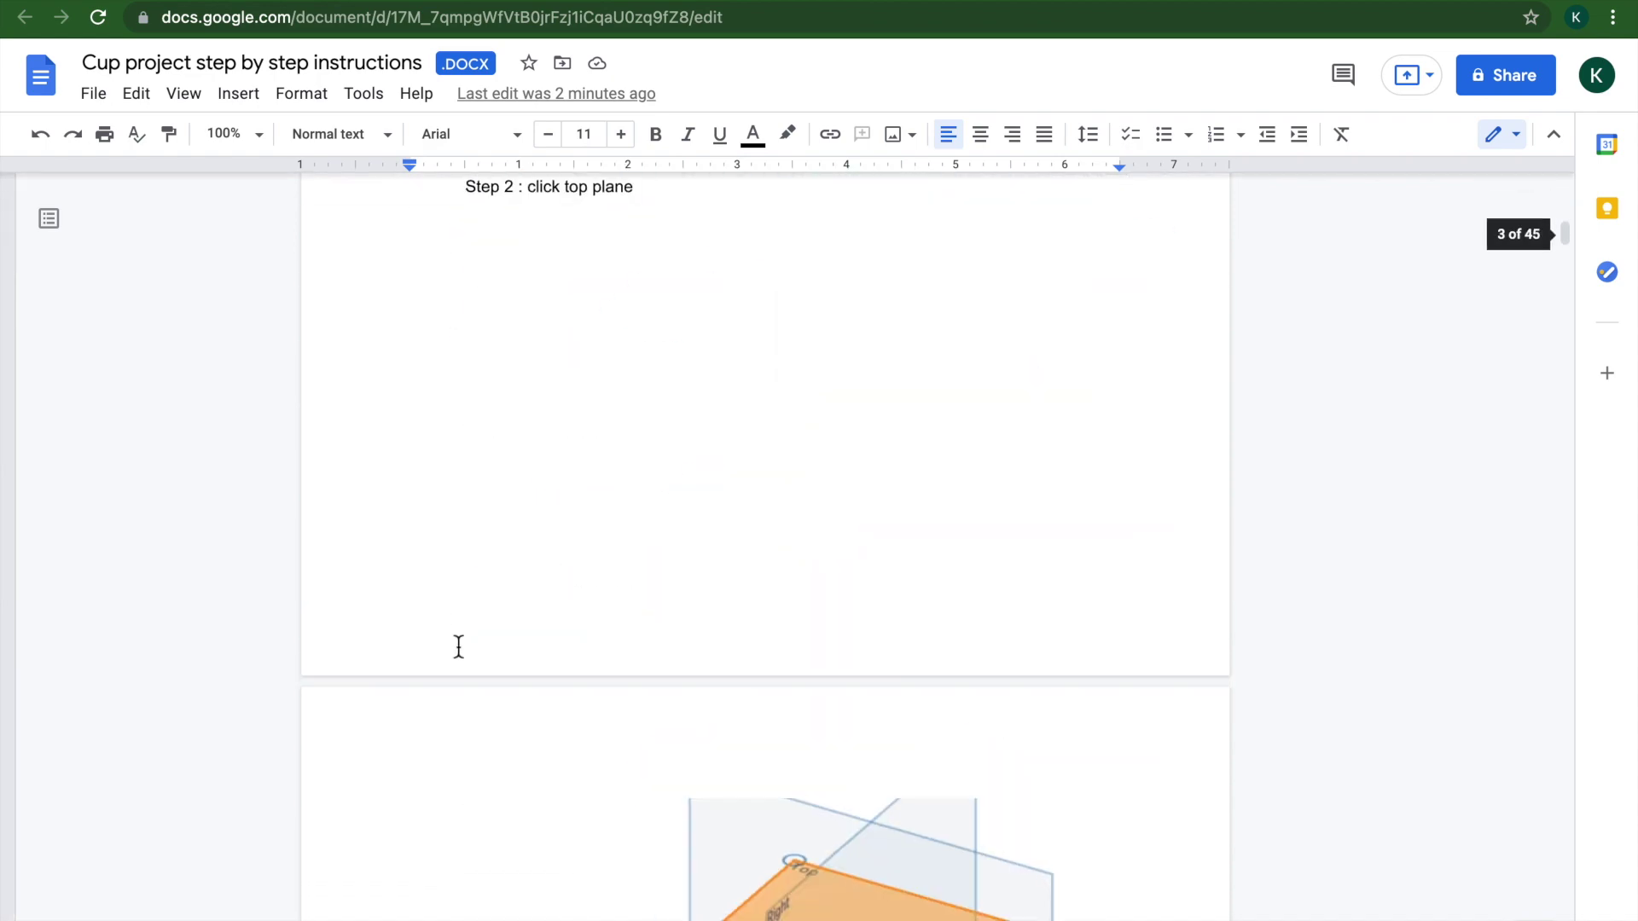
scroll(478, 589, down, 12)
scroll(538, 427, down, 2)
scroll(538, 390, down, 4)
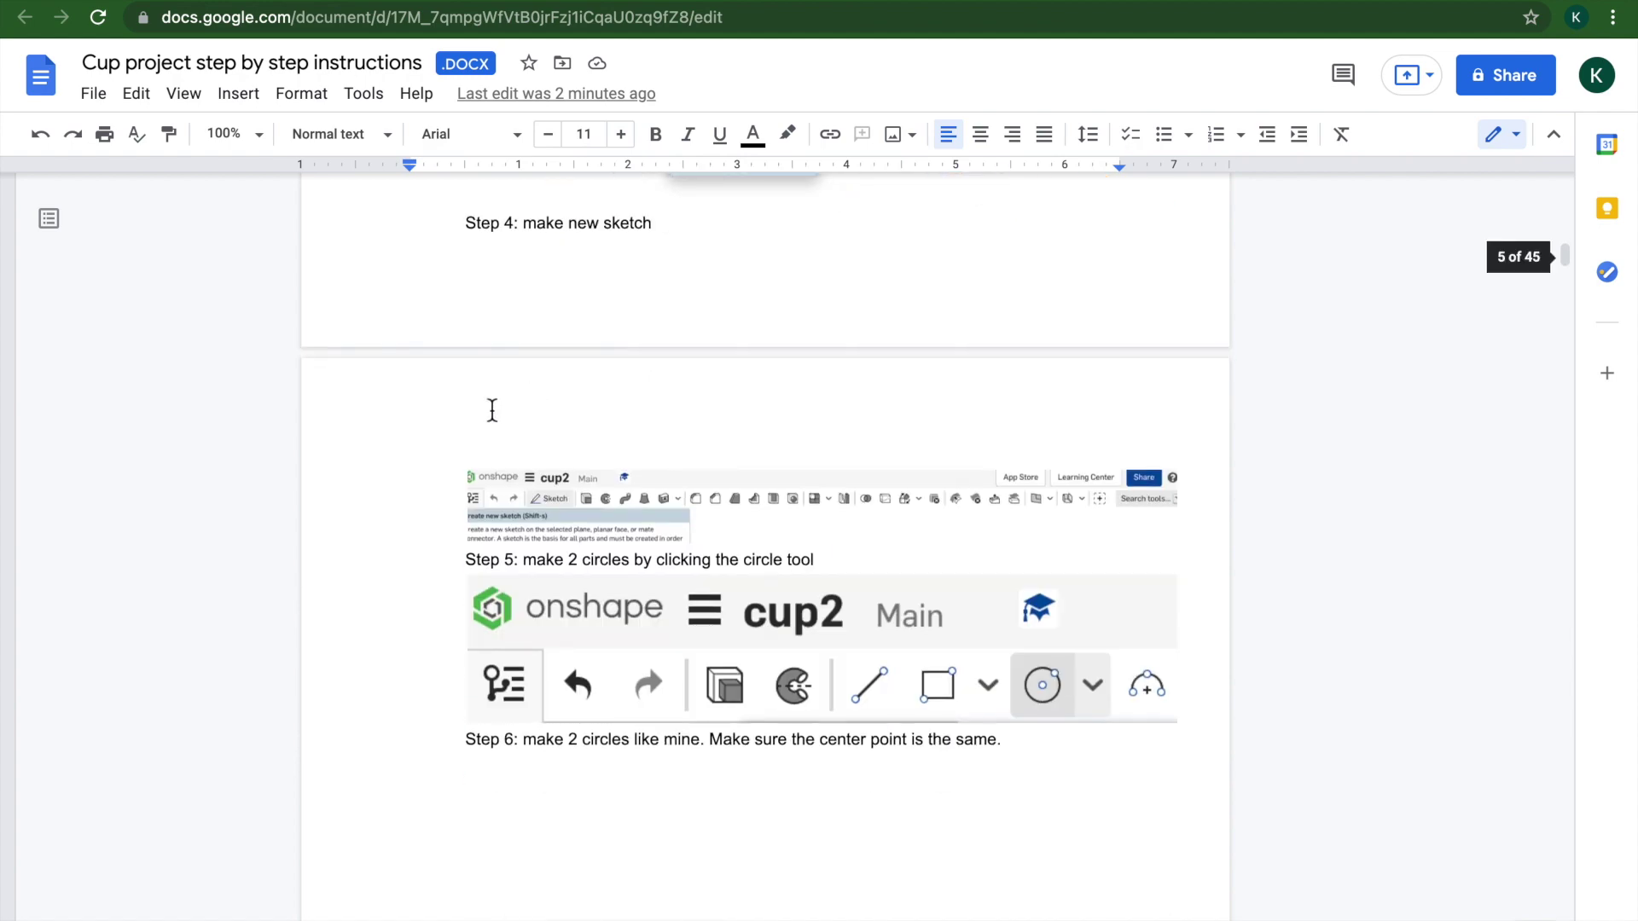
scroll(597, 522, up, 9)
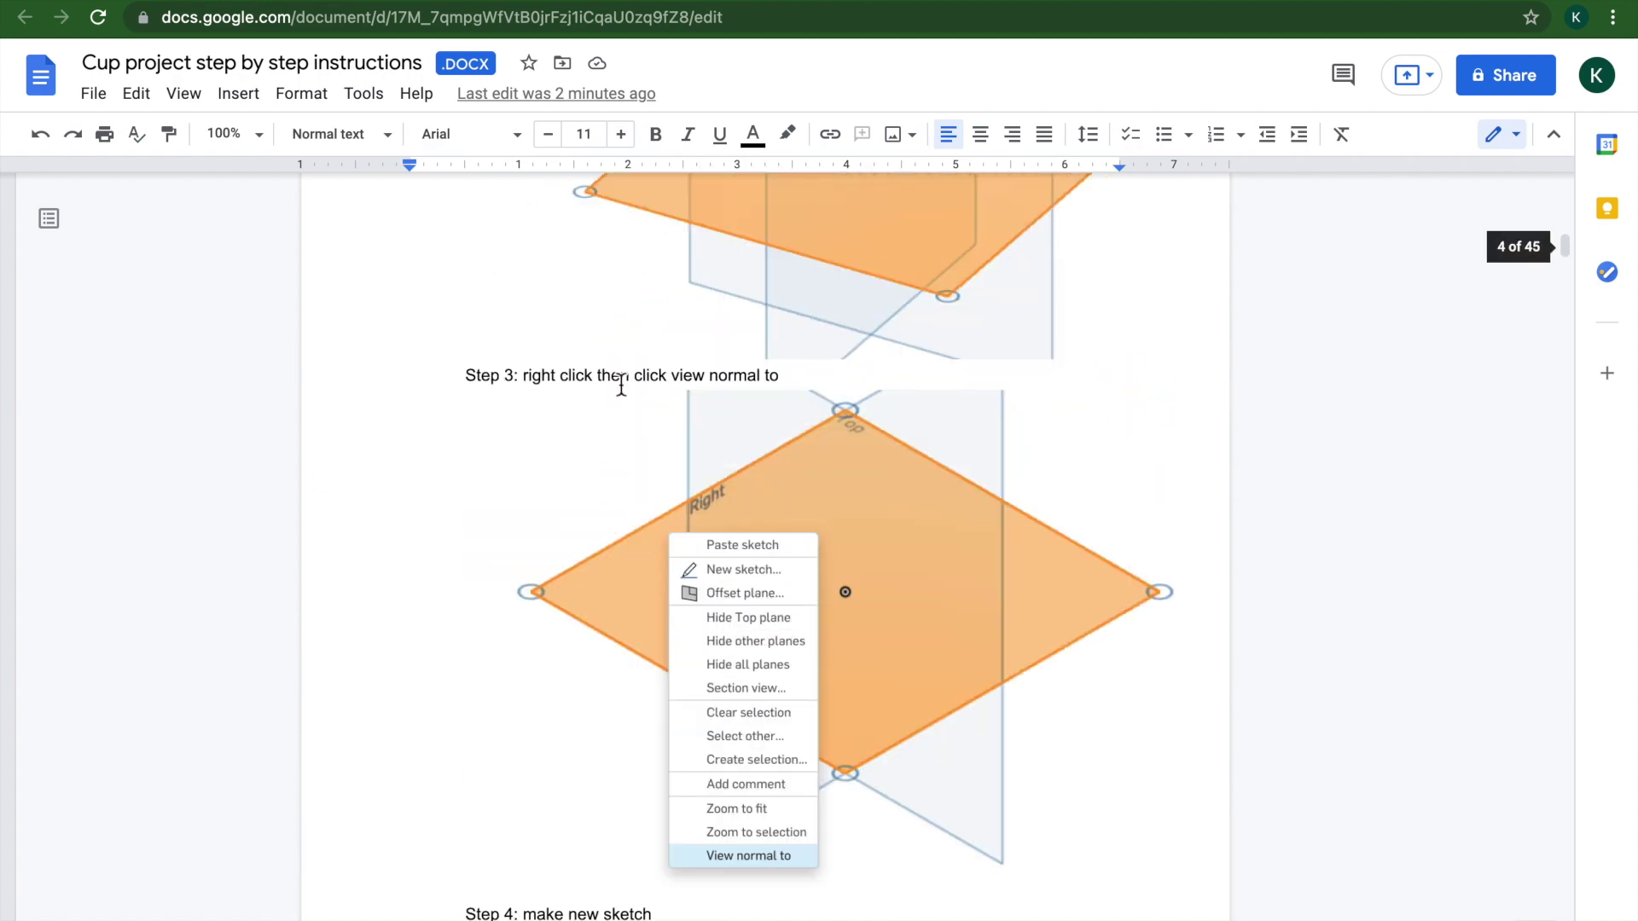
scroll(644, 394, down, 5)
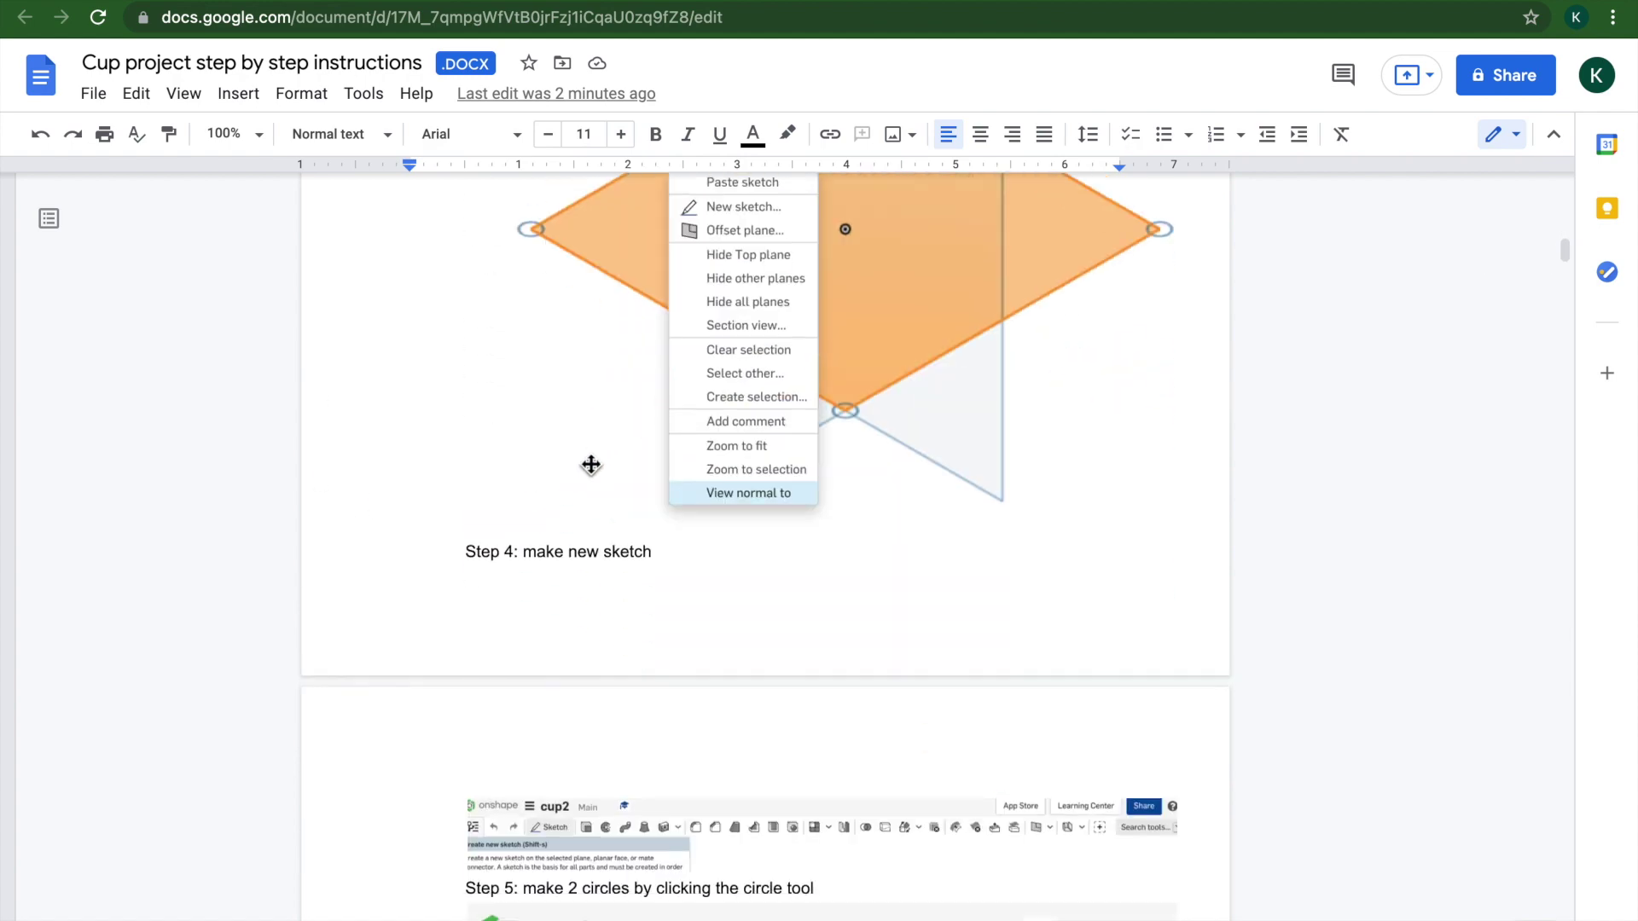
scroll(794, 570, up, 5)
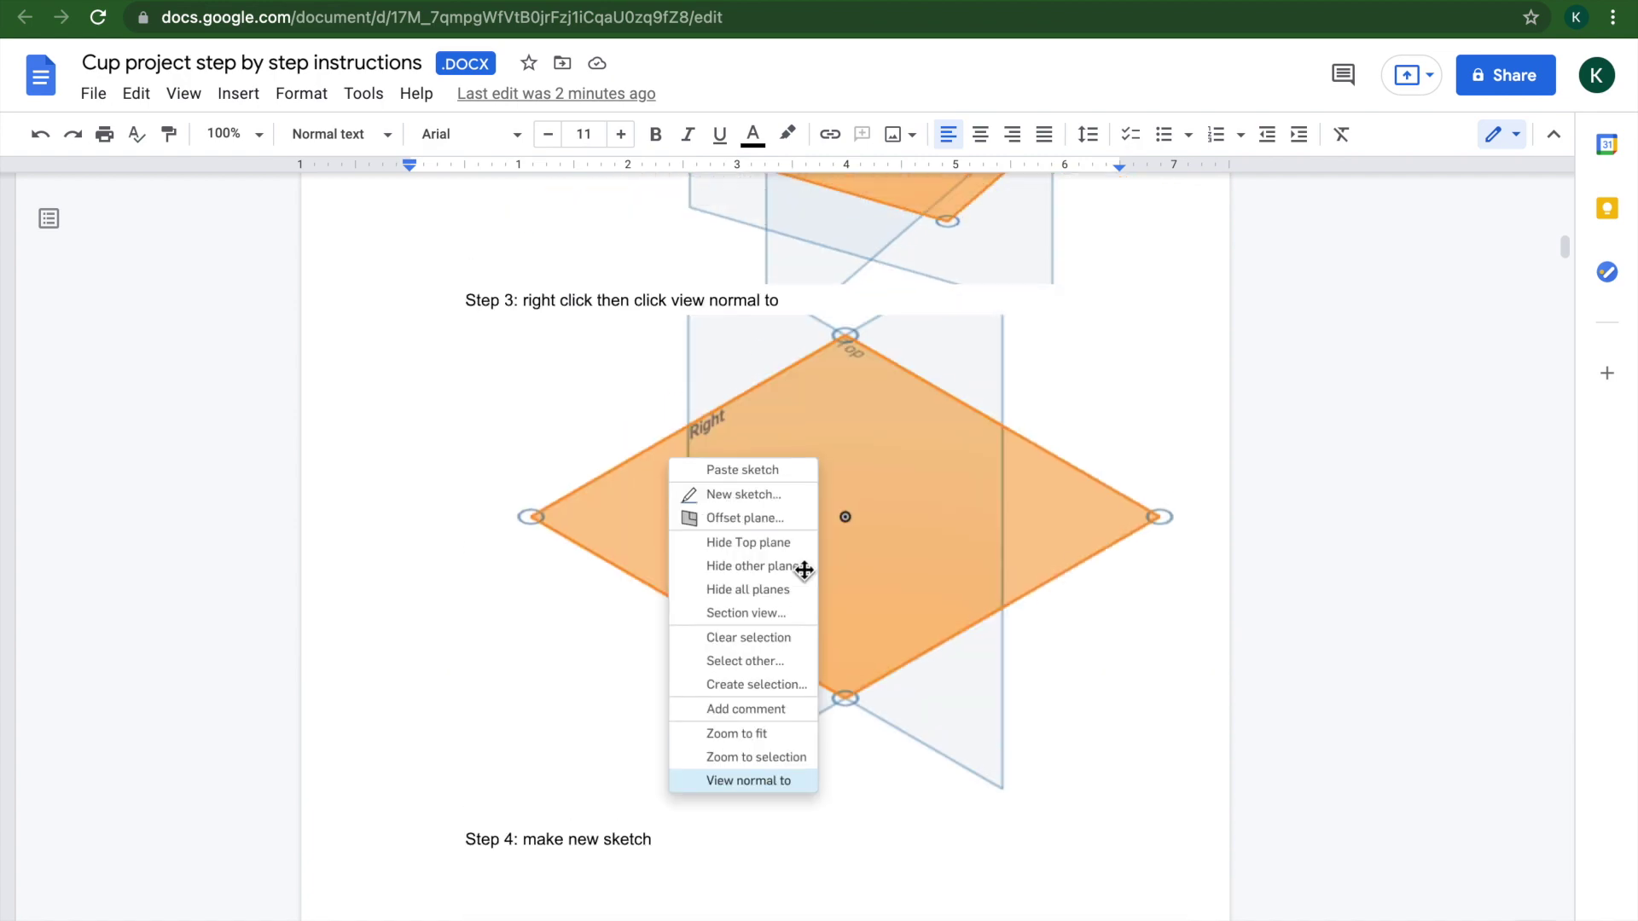
scroll(802, 570, down, 2)
scroll(804, 570, down, 5)
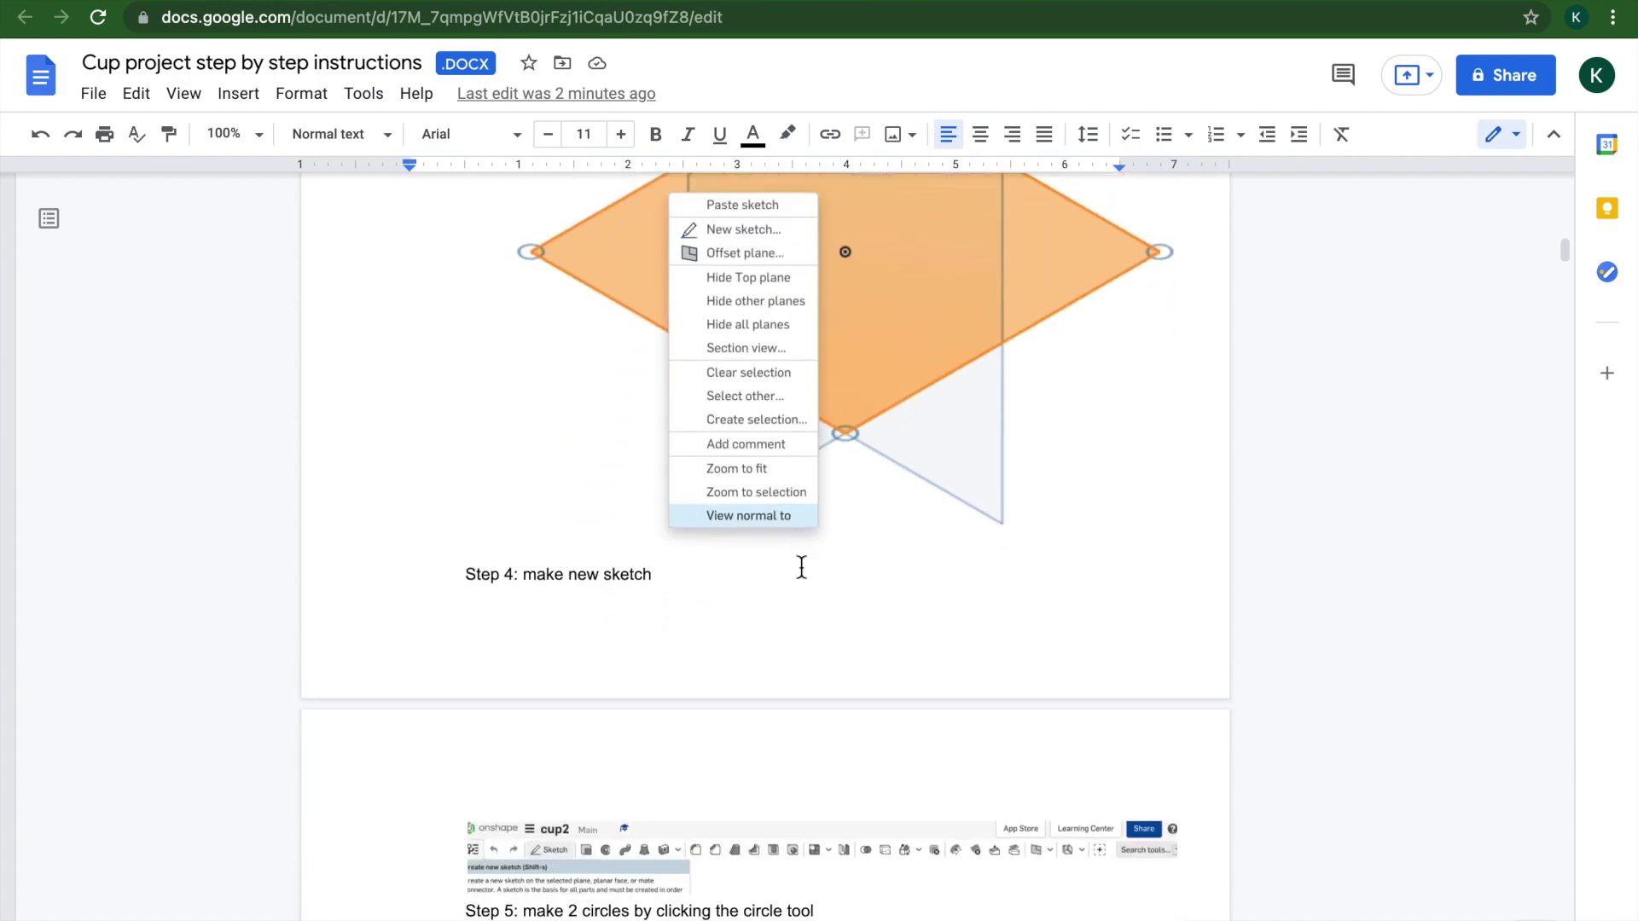
scroll(794, 569, down, 3)
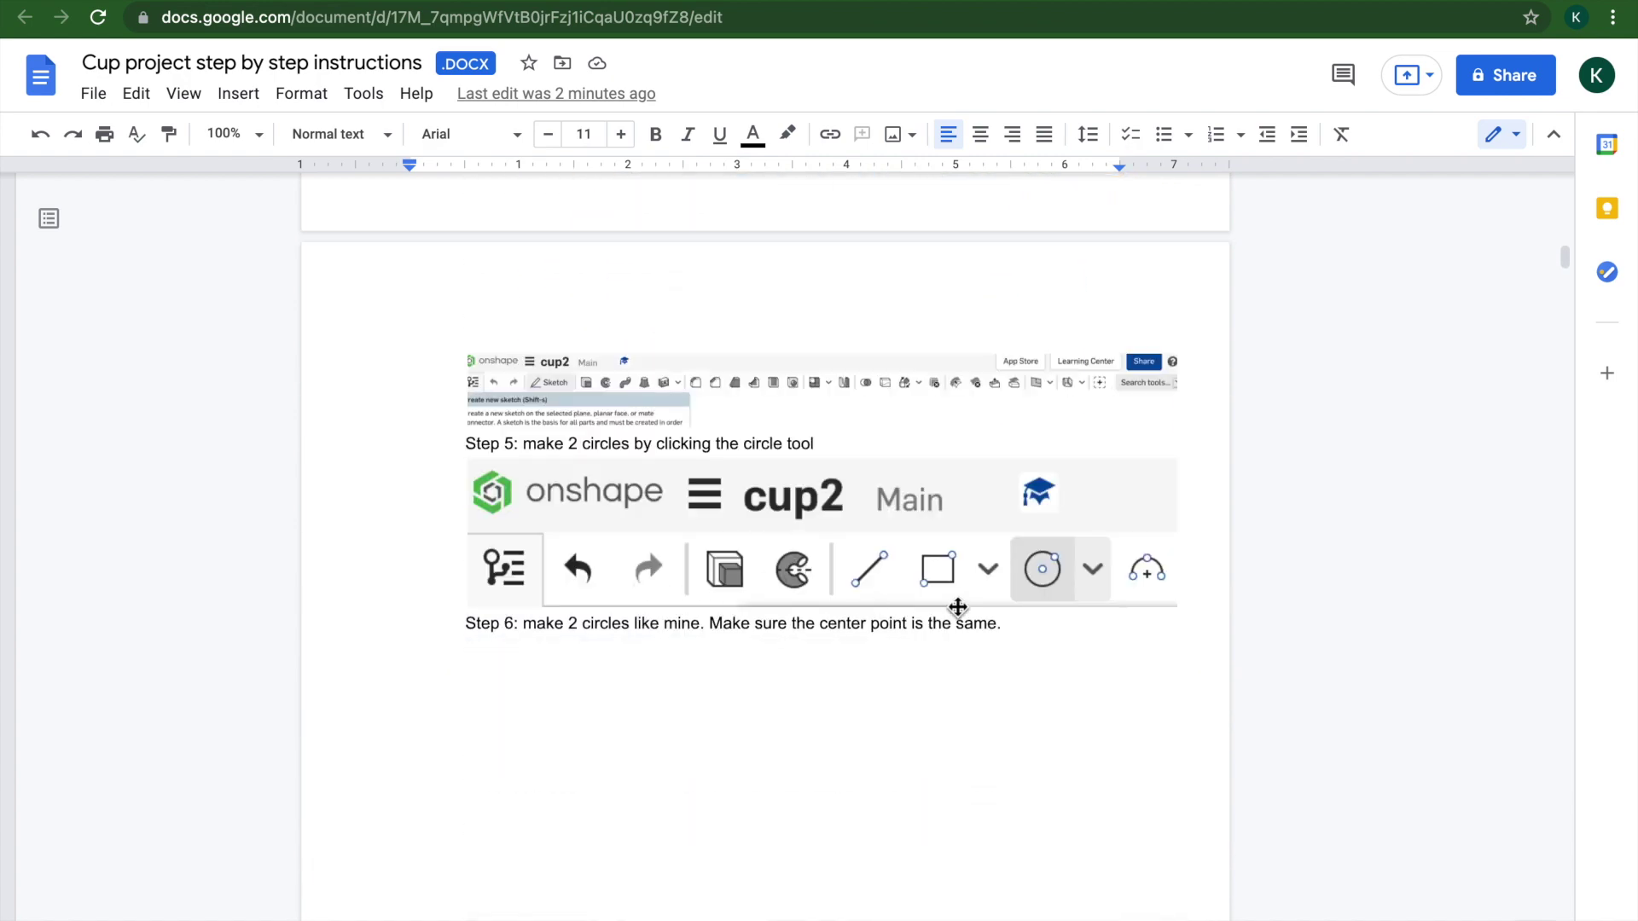
scroll(1090, 603, down, 1)
scroll(1092, 602, down, 18)
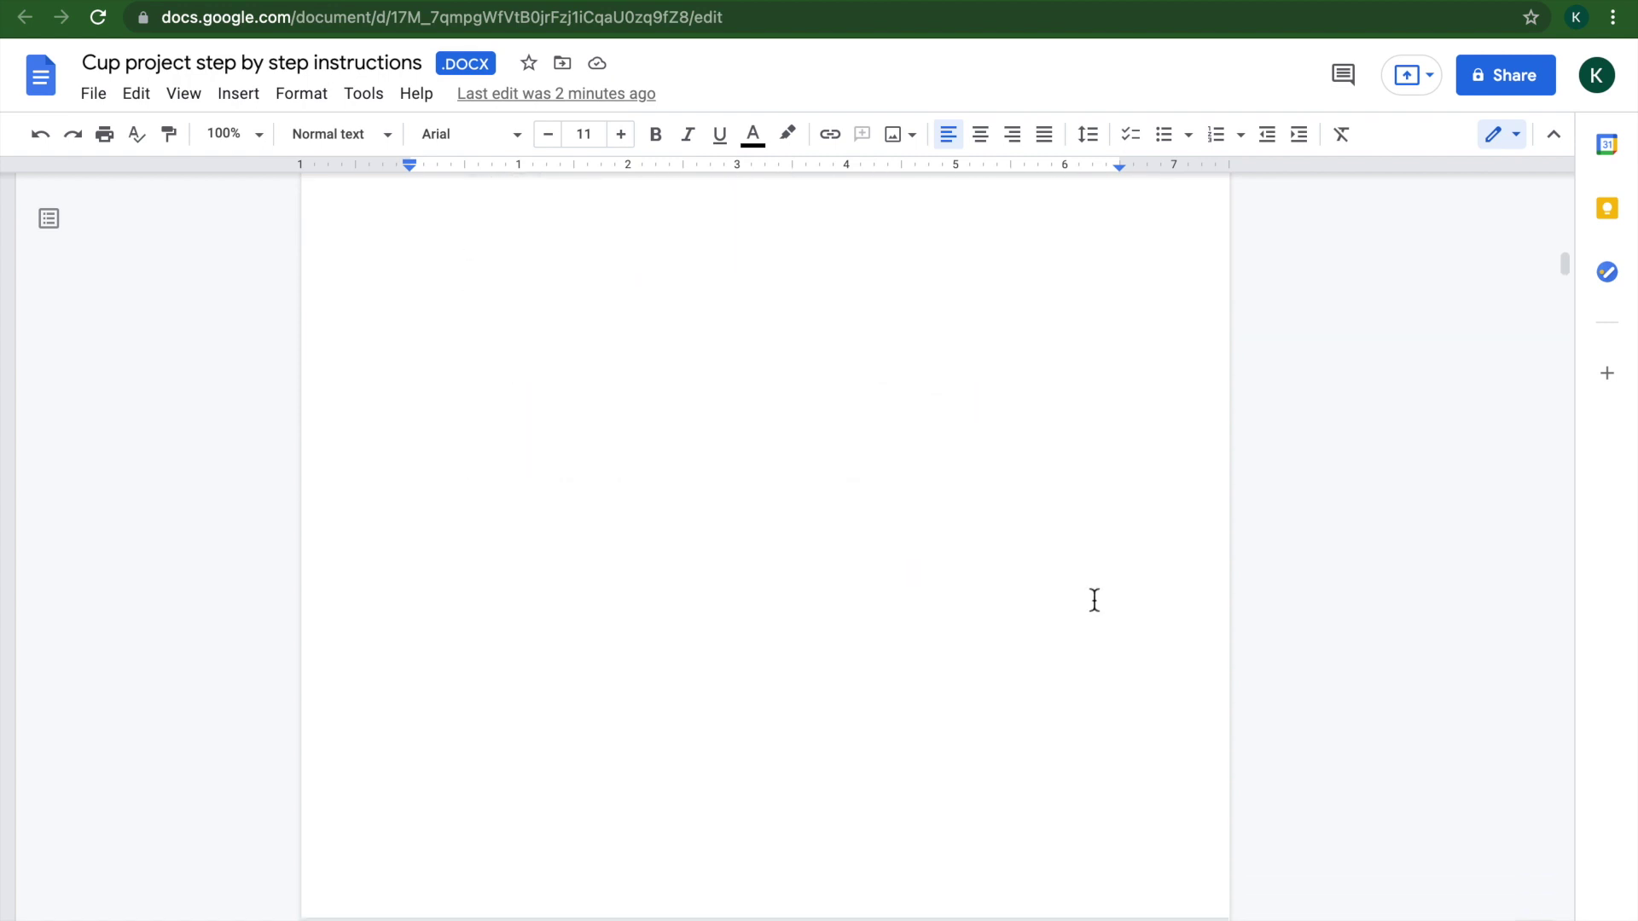
scroll(1096, 602, down, 3)
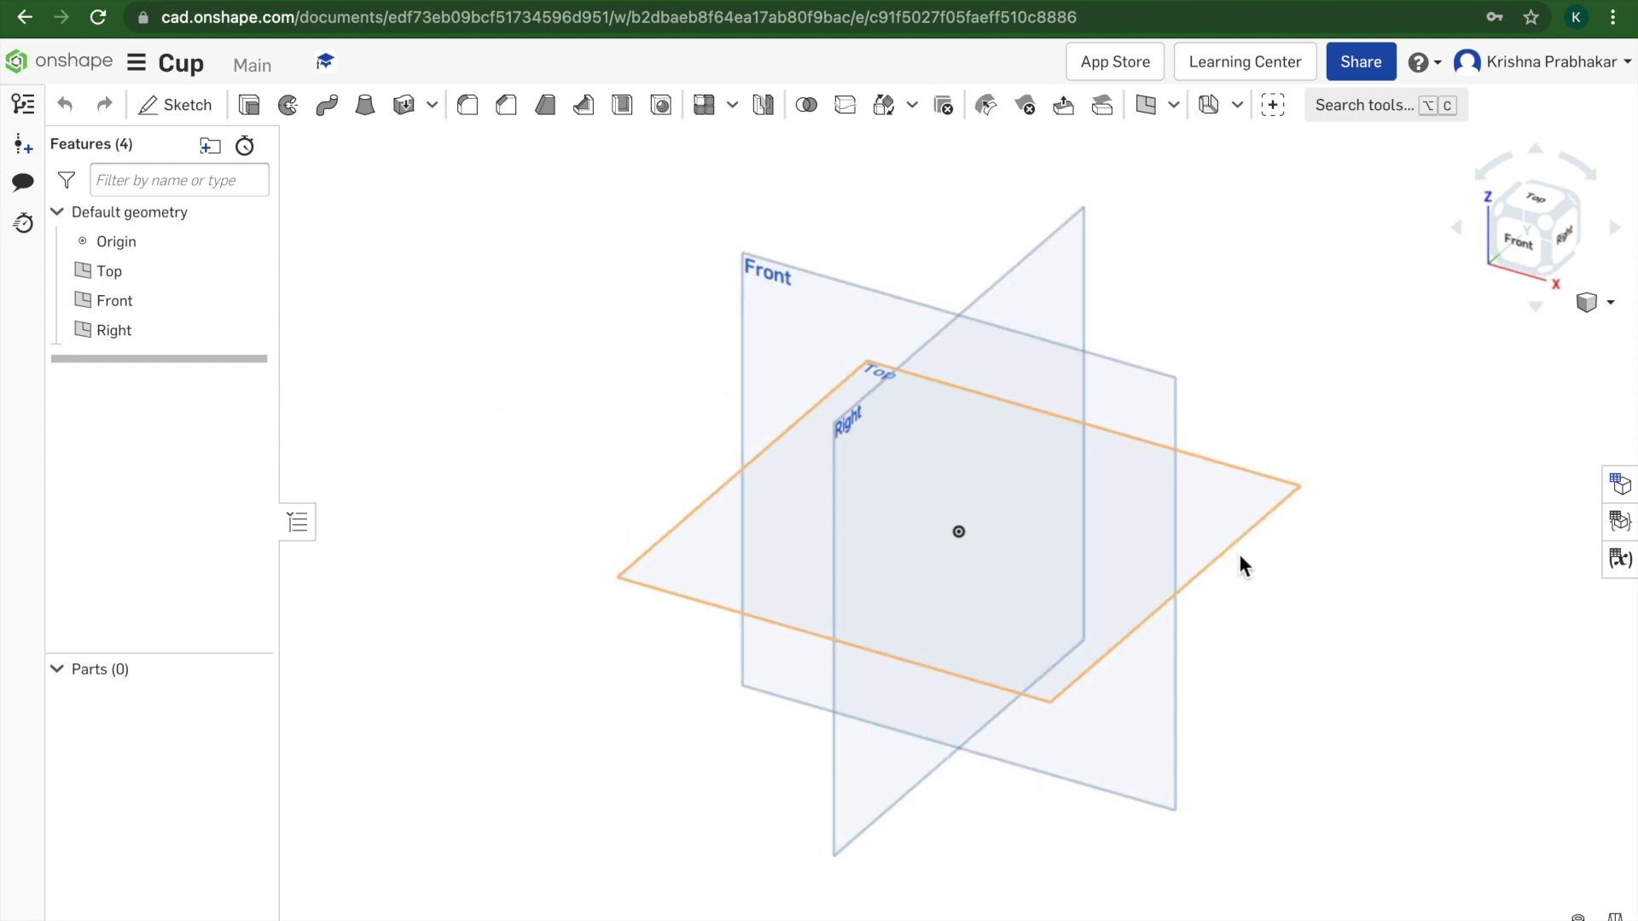
Step: On the Top plane, sketch two origin-centred circles, Ø4.434 and Ø3.743, as Sketch 1
right_click(684, 559)
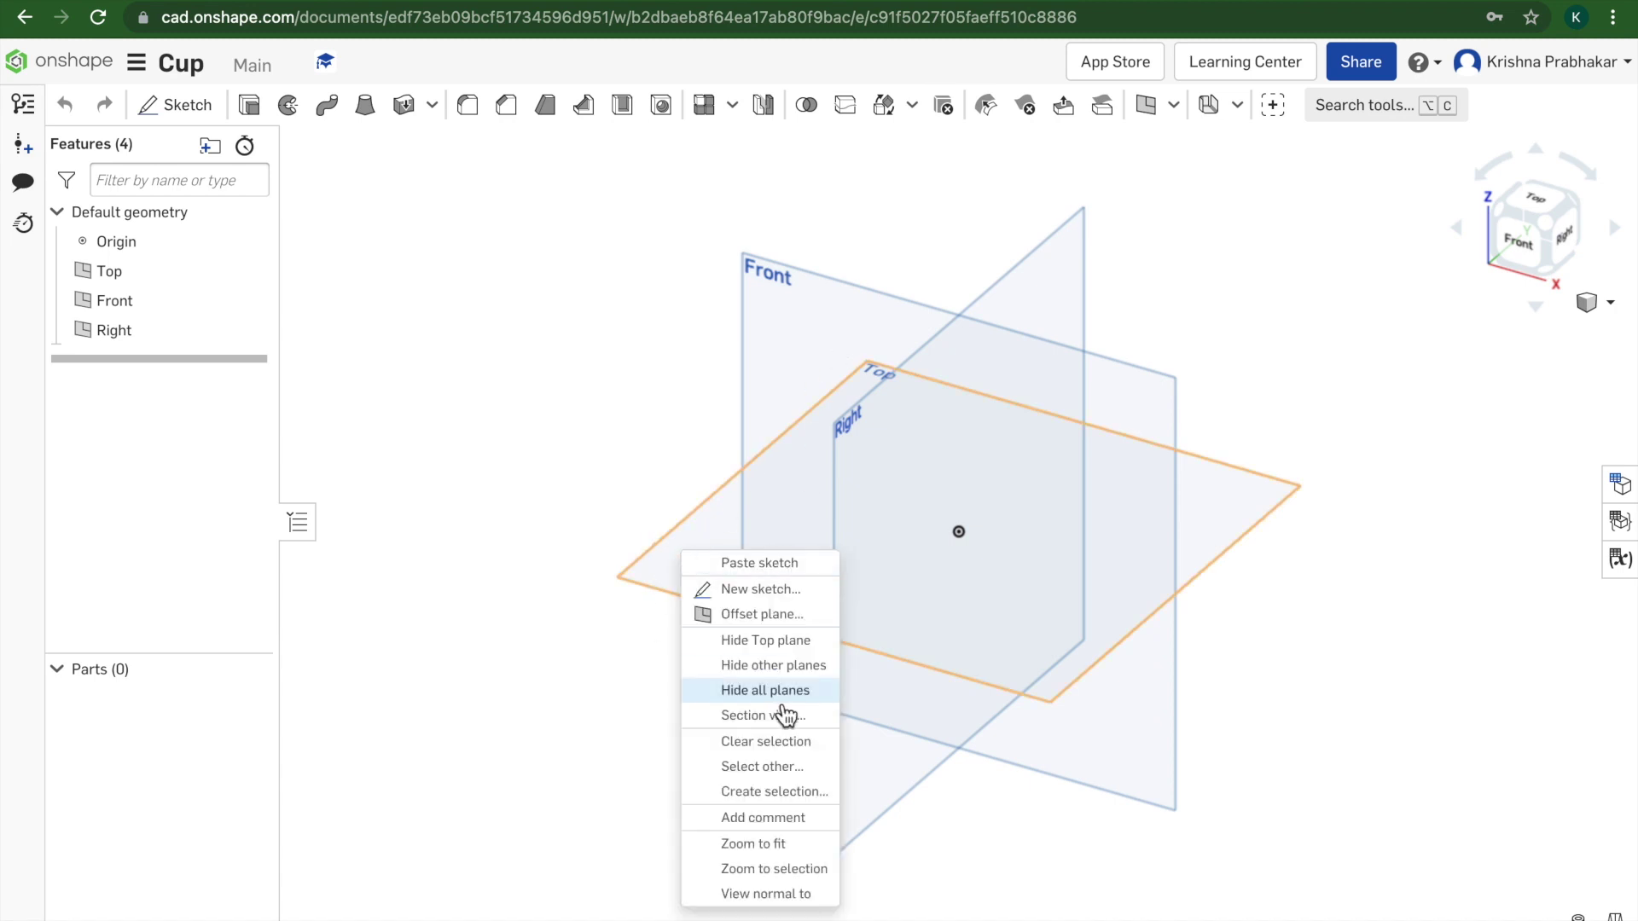
click(782, 900)
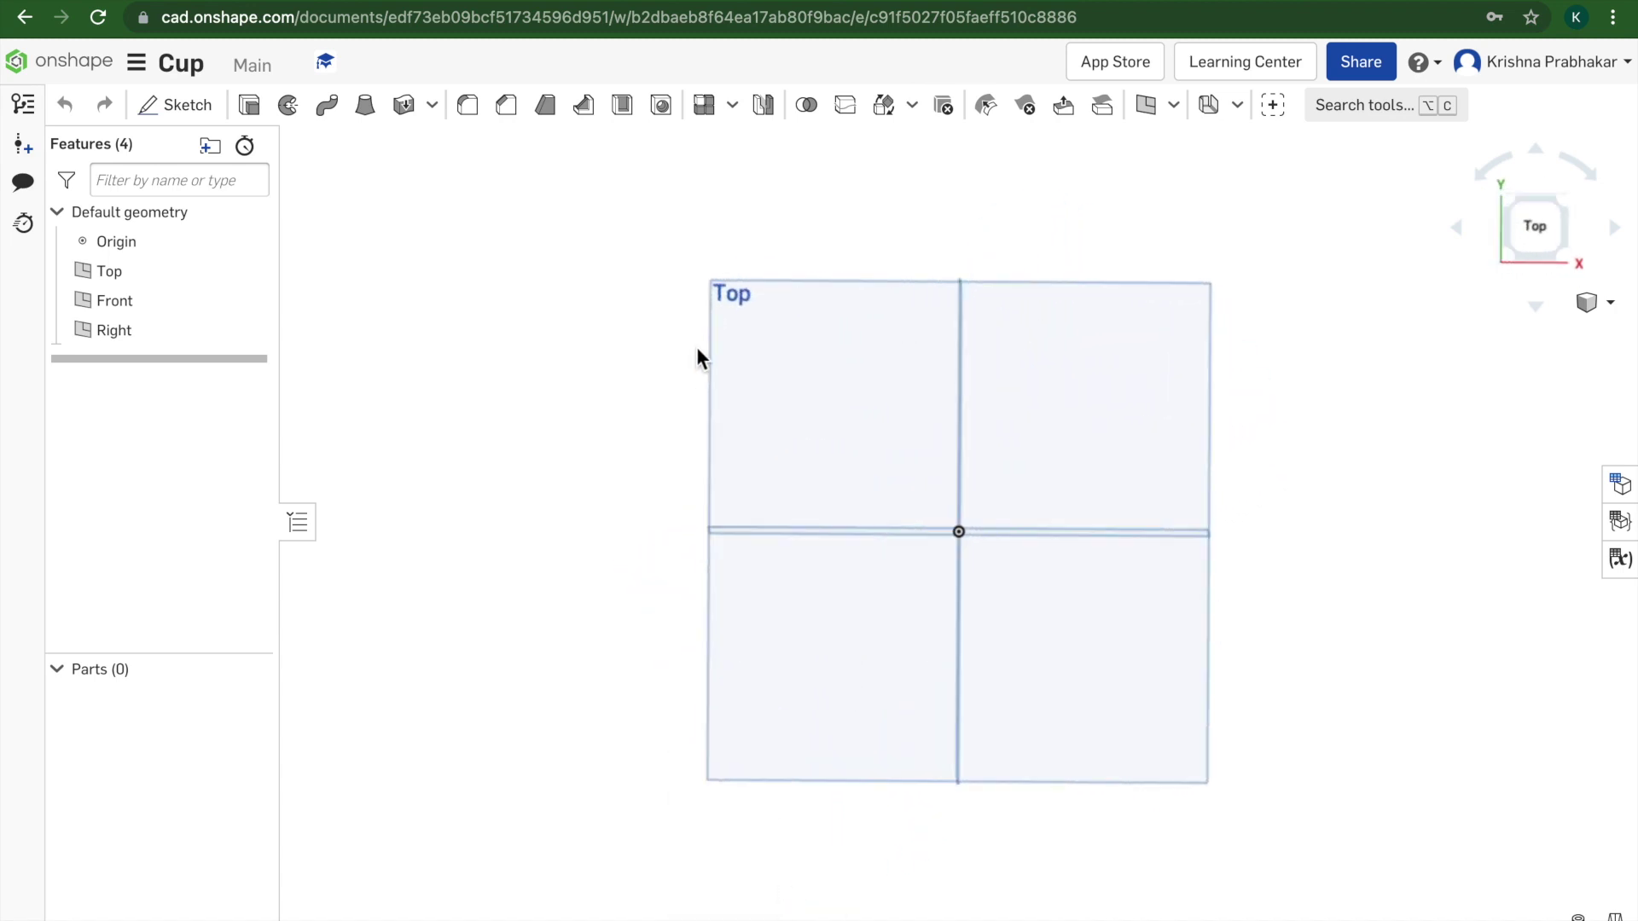
click(180, 117)
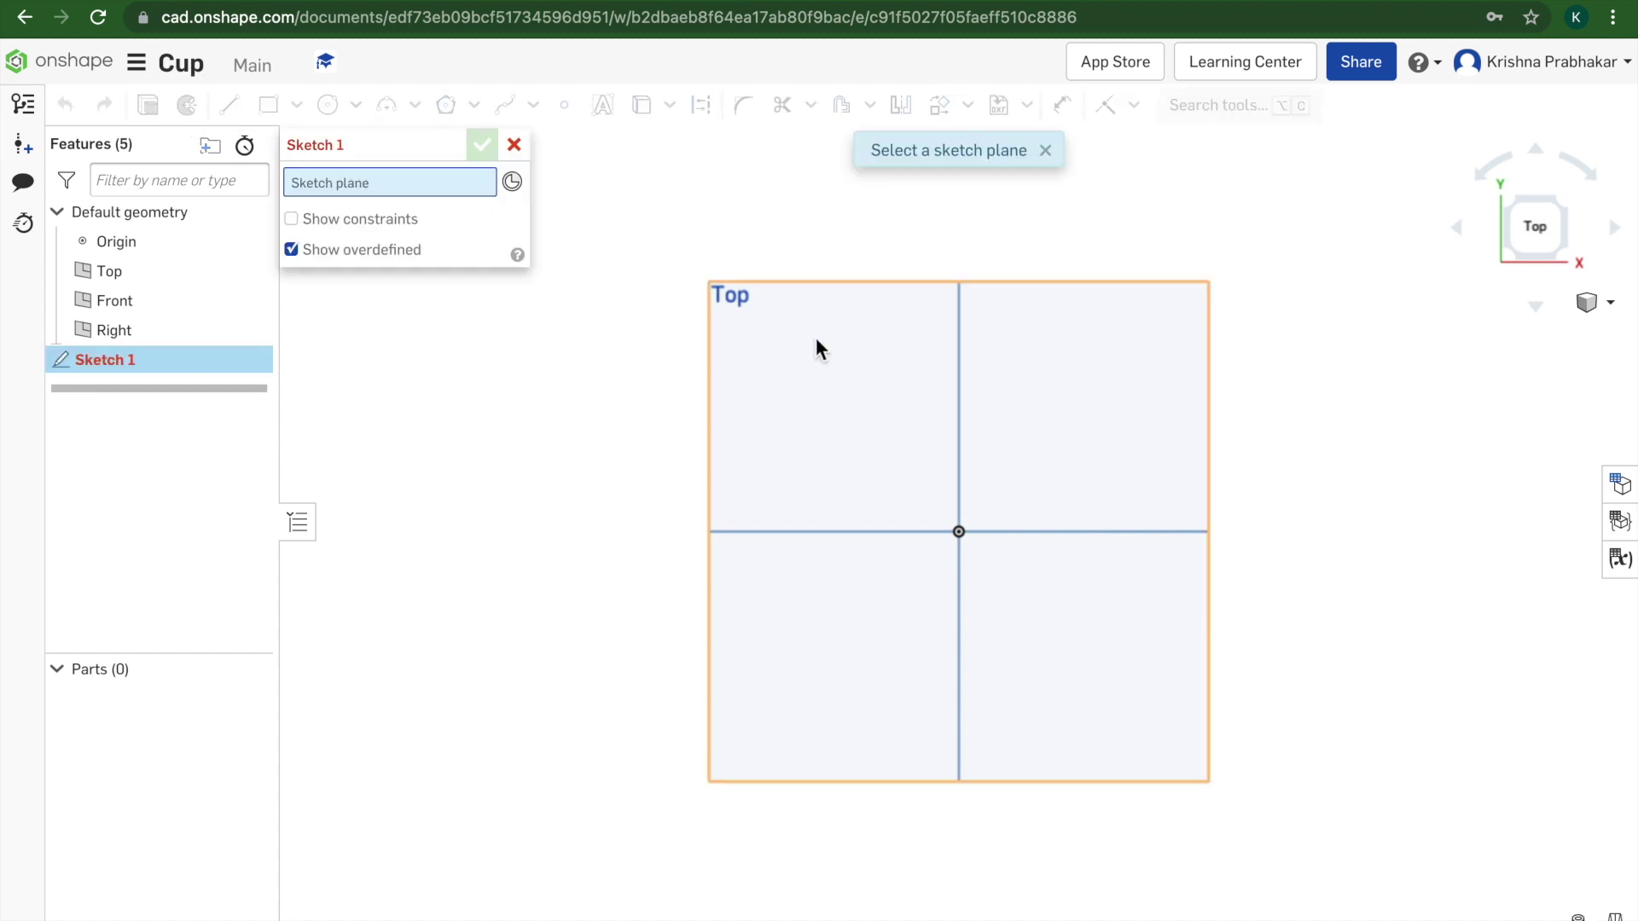
click(897, 343)
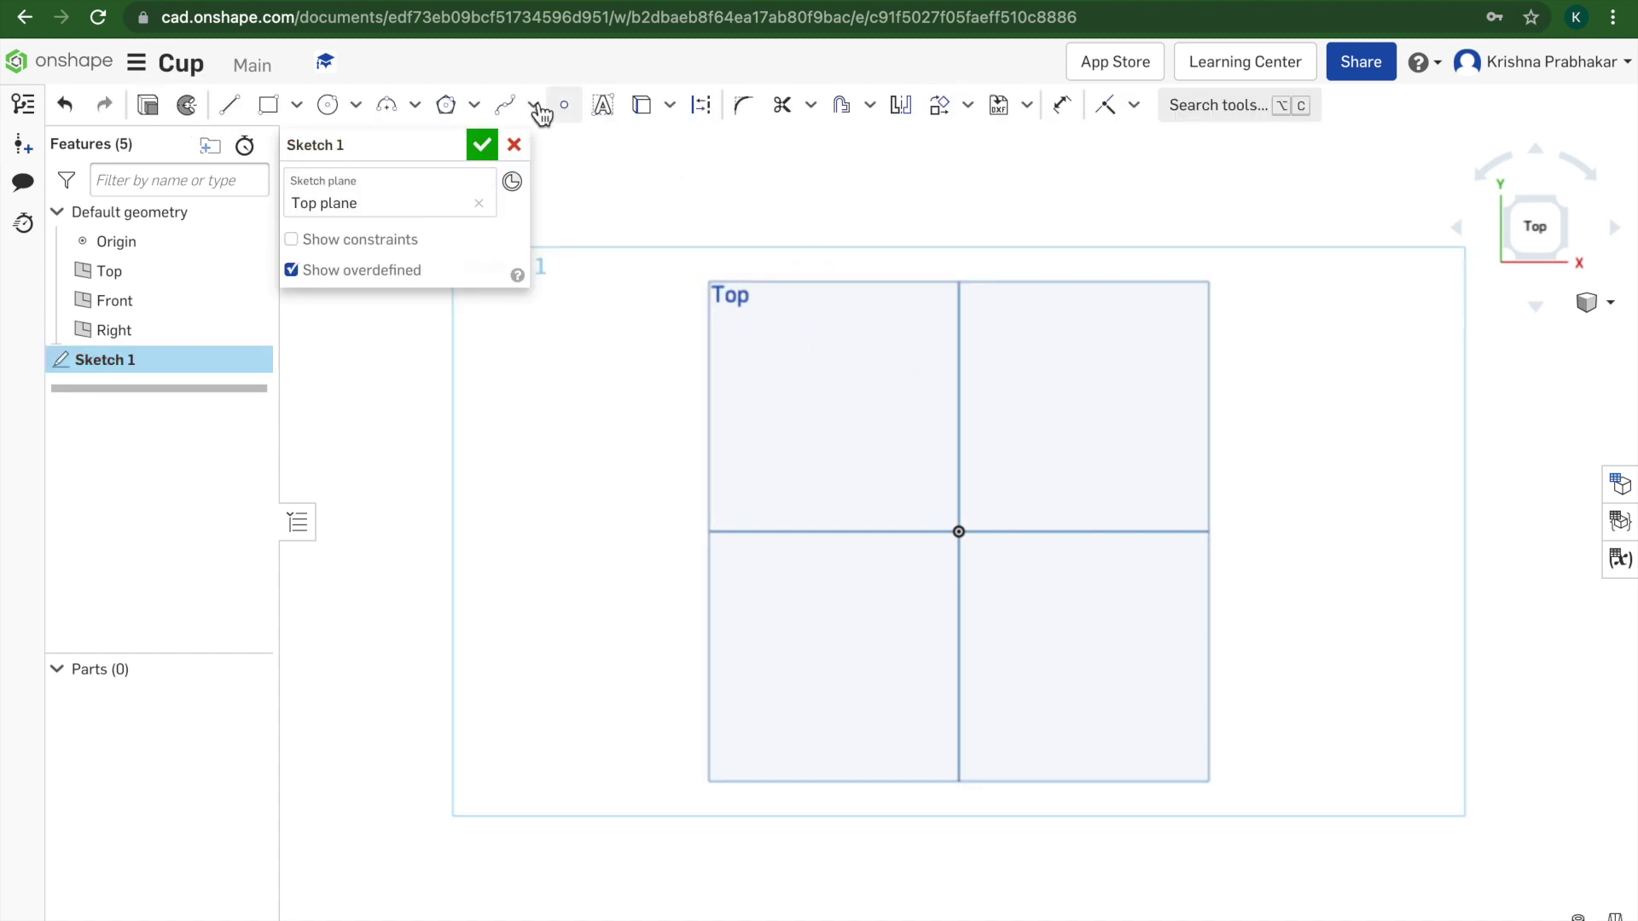
click(324, 106)
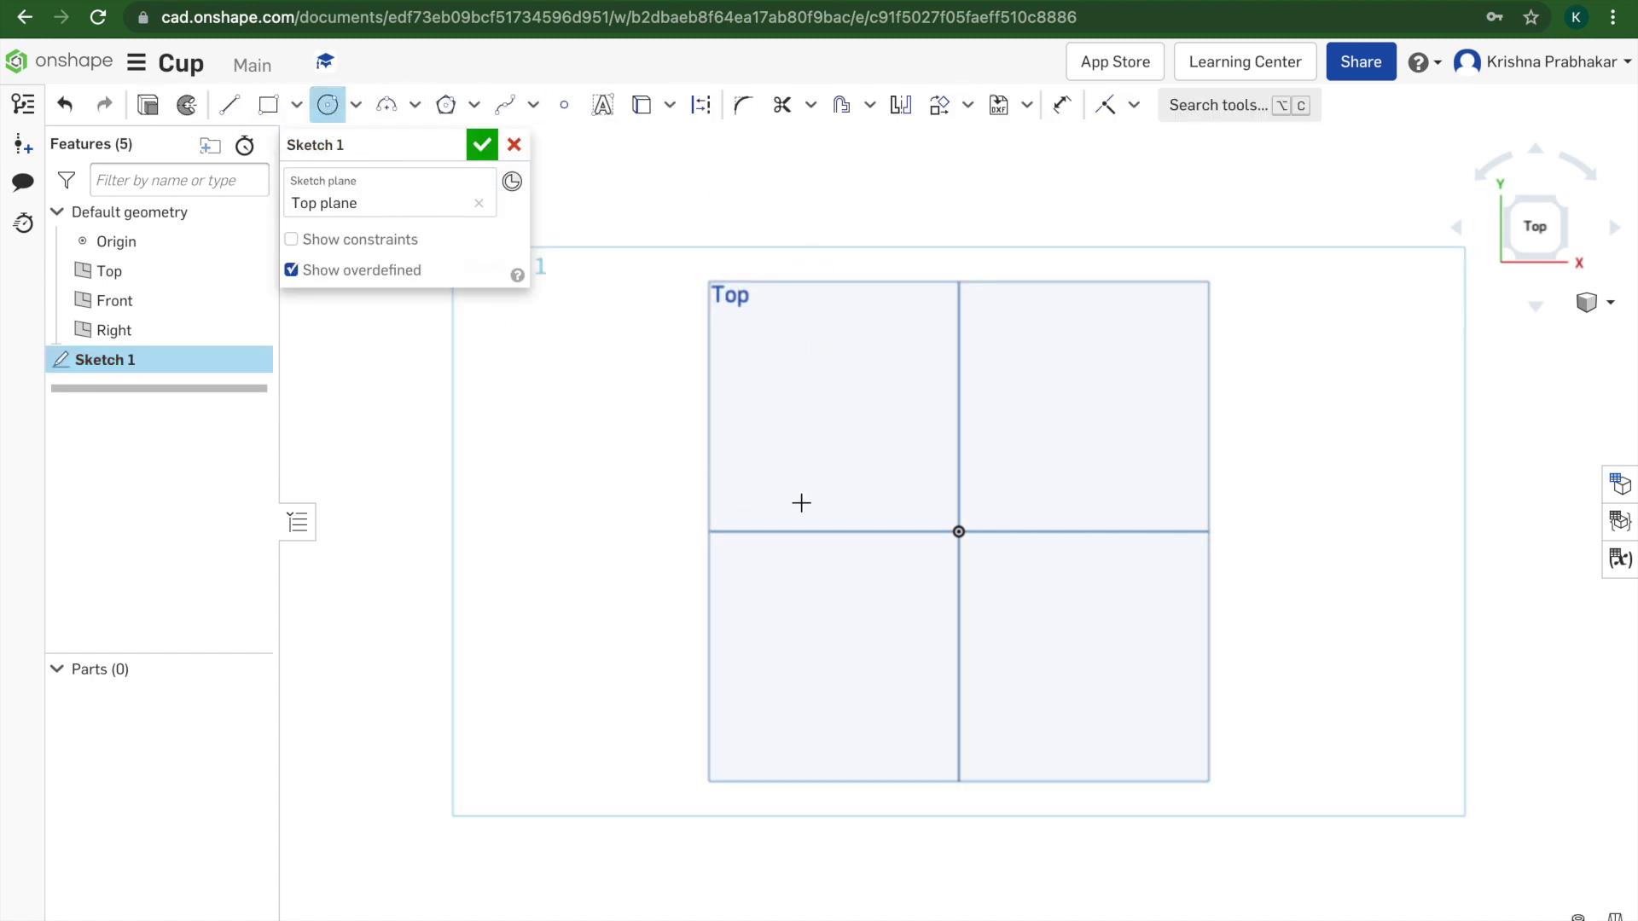
click(958, 532)
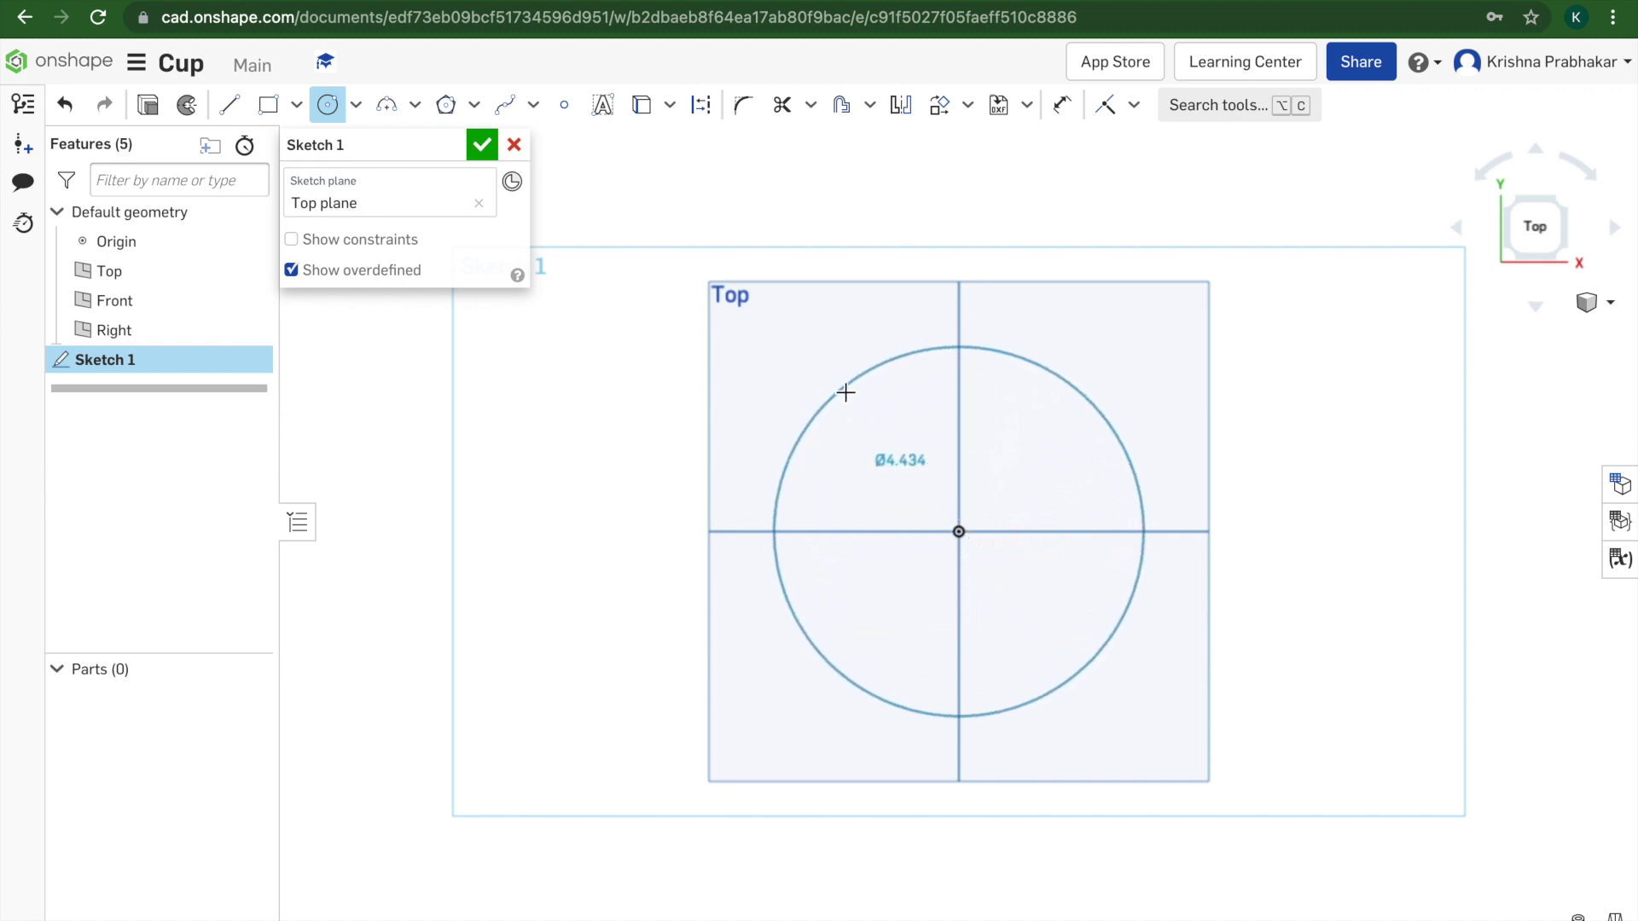
click(846, 391)
click(959, 534)
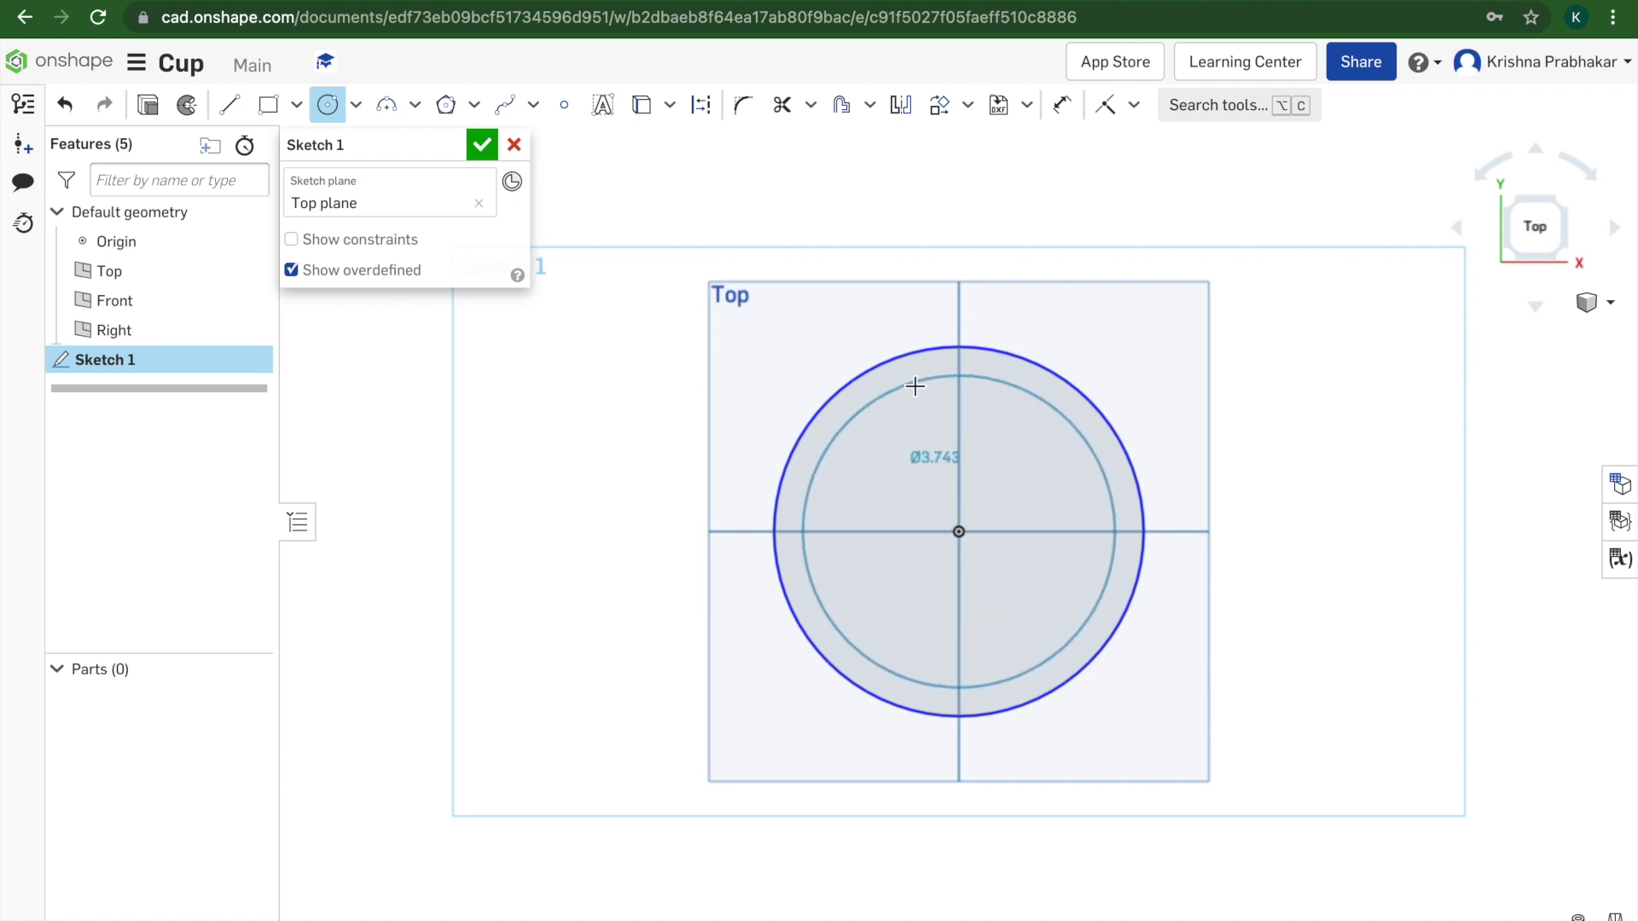
click(914, 386)
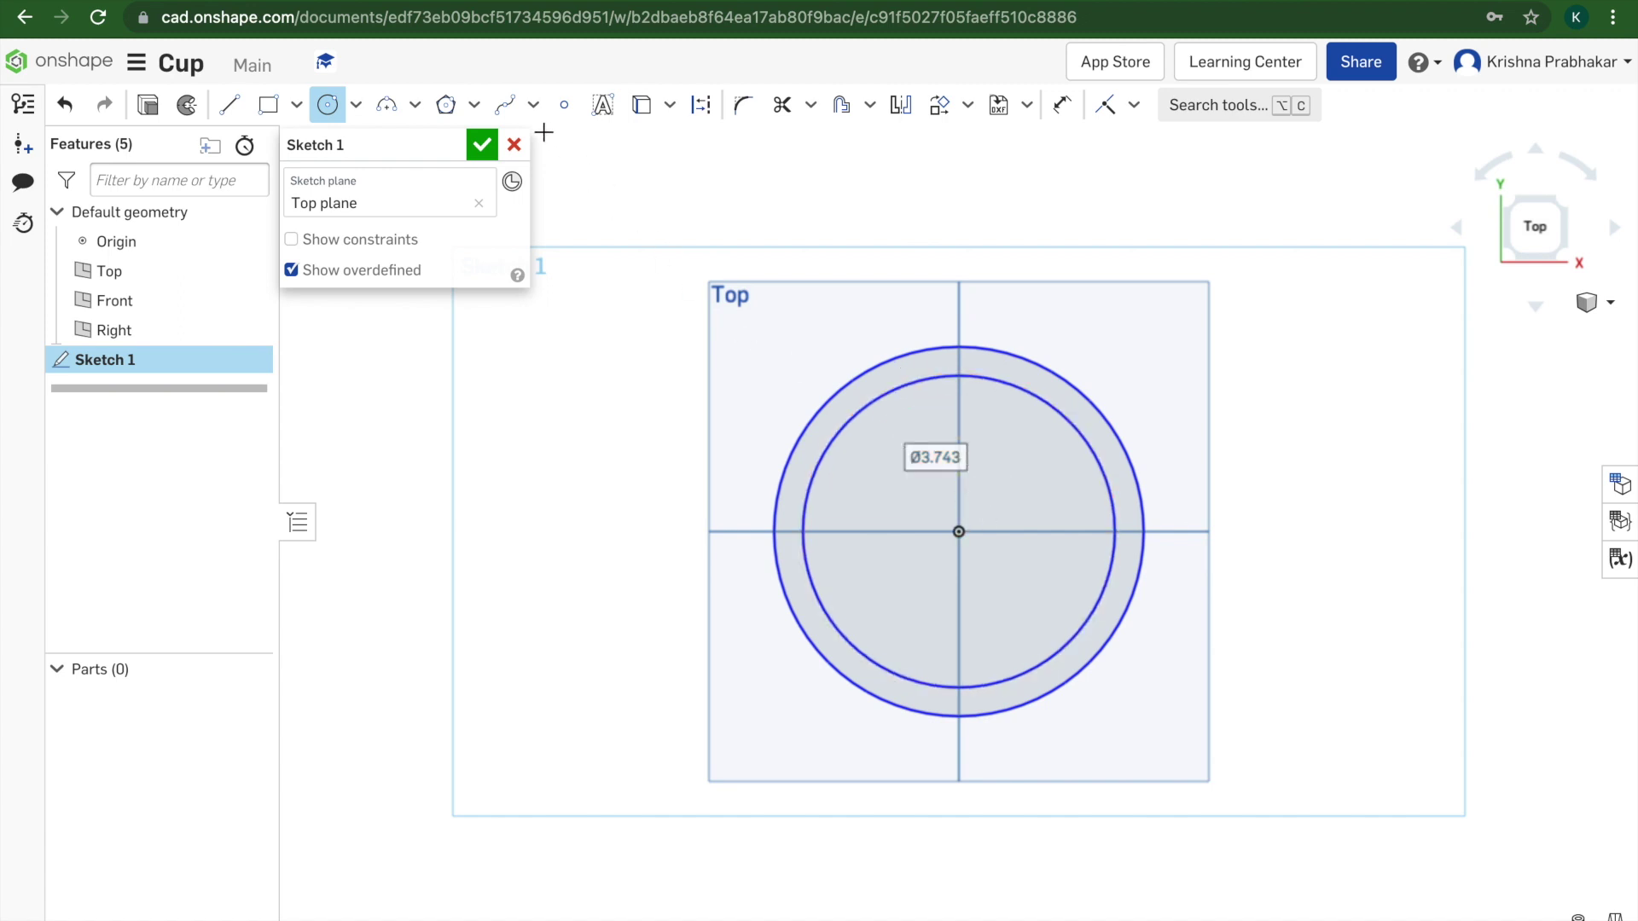
click(479, 147)
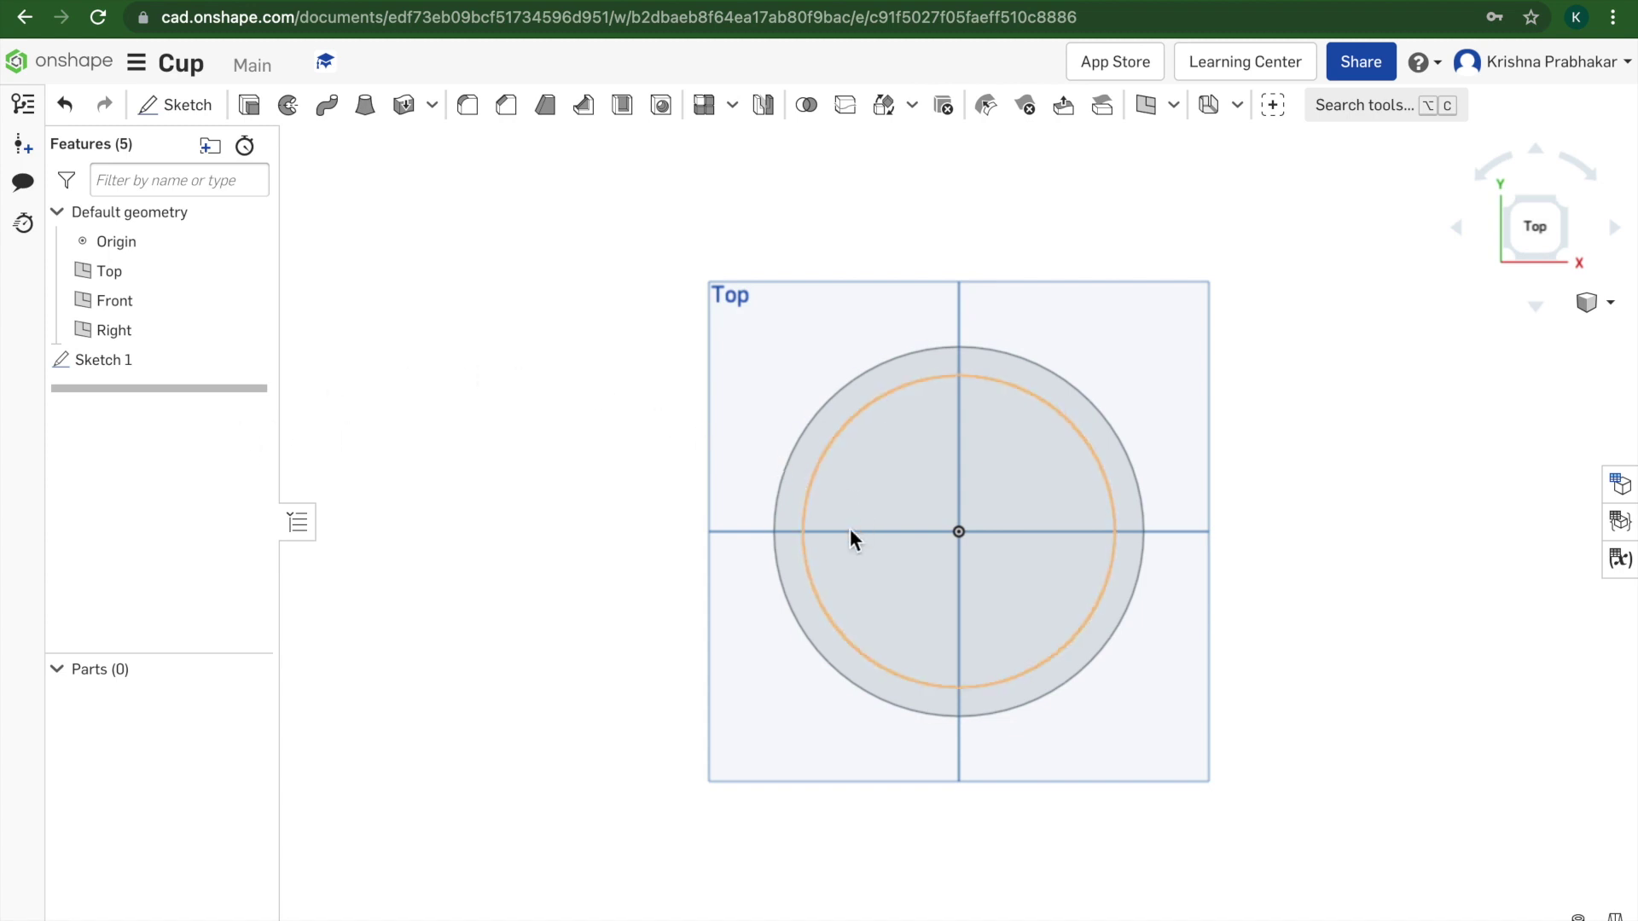
Step: Select the ring between the two circles and start an extrude, turning the view side-on
right_drag(822, 631, 811, 612)
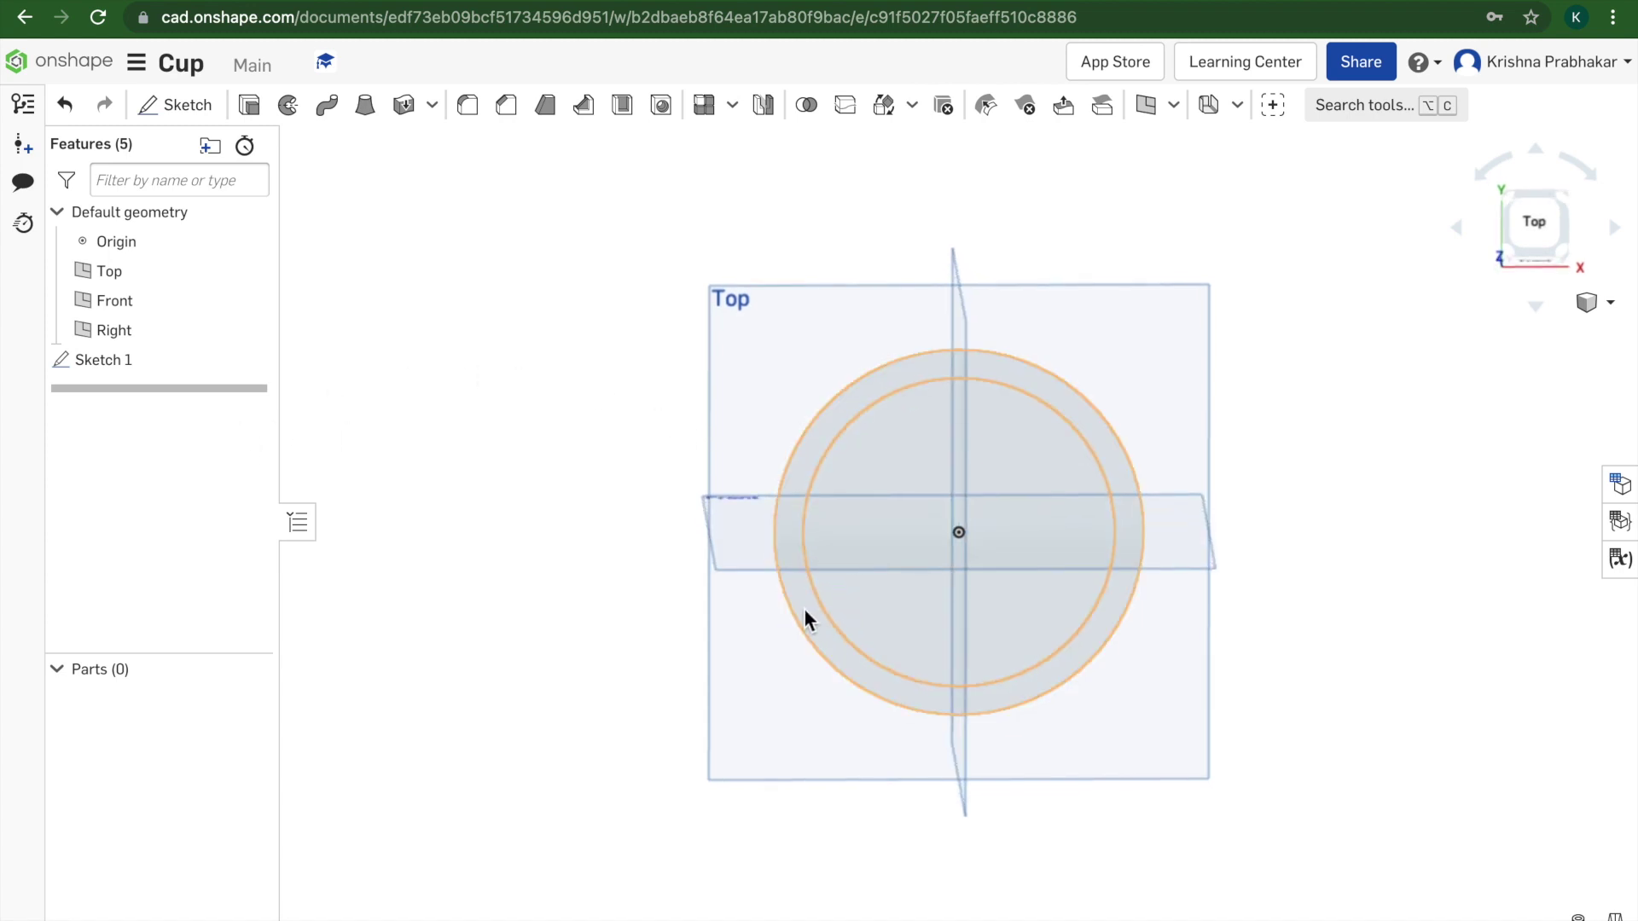
click(802, 607)
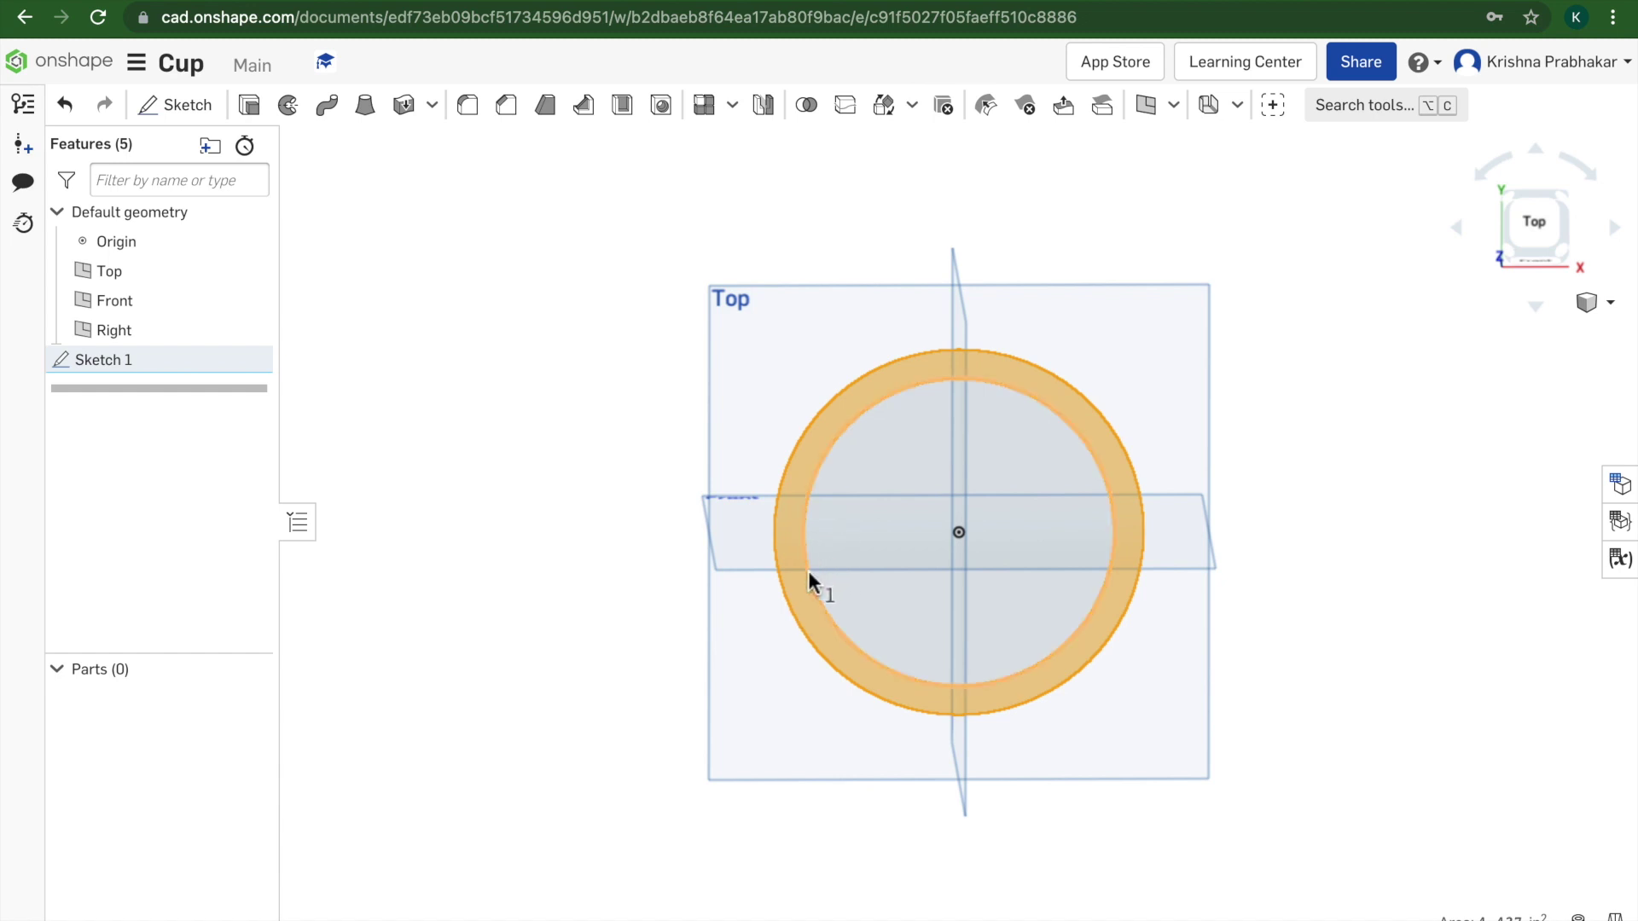
click(249, 105)
right_drag(861, 467, 896, 401)
click(1523, 209)
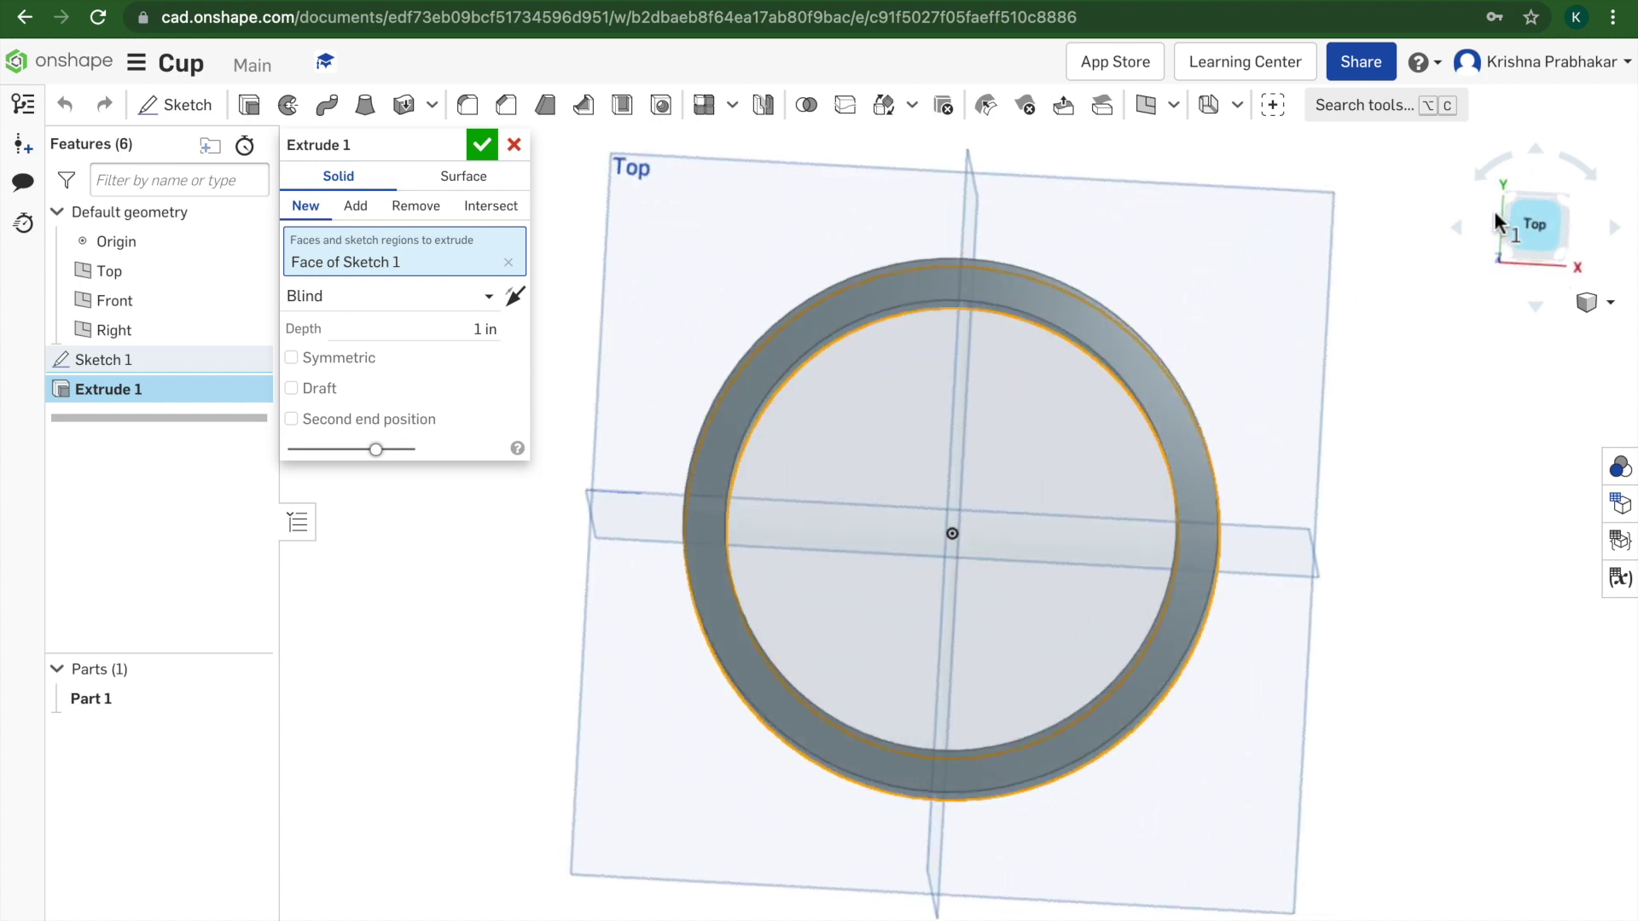
click(1539, 316)
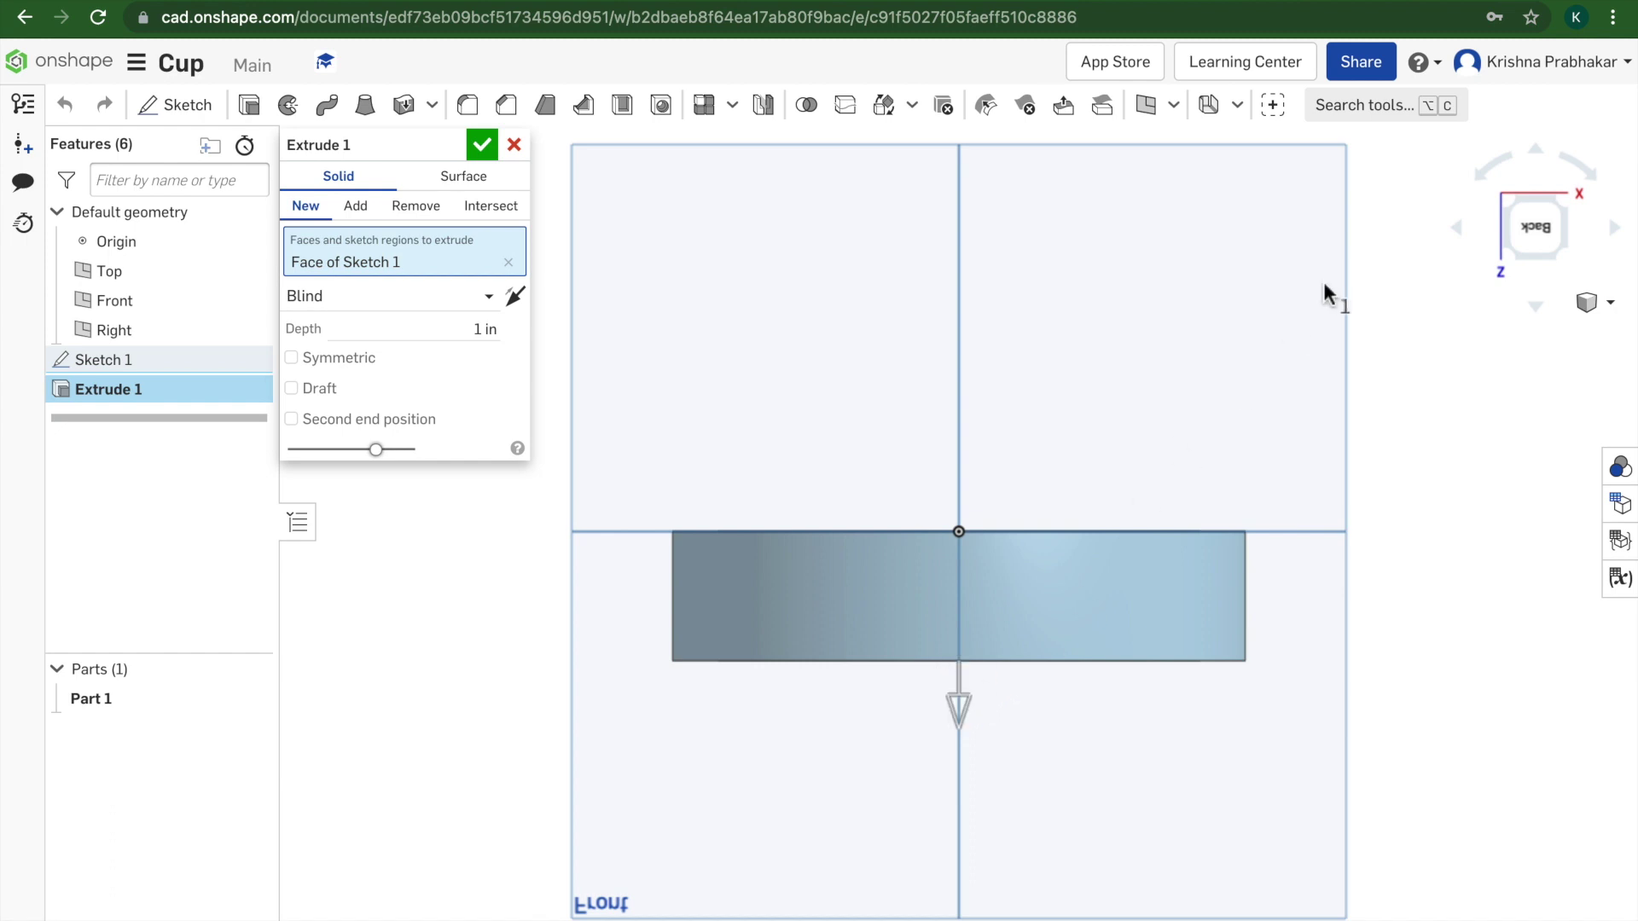
click(1476, 182)
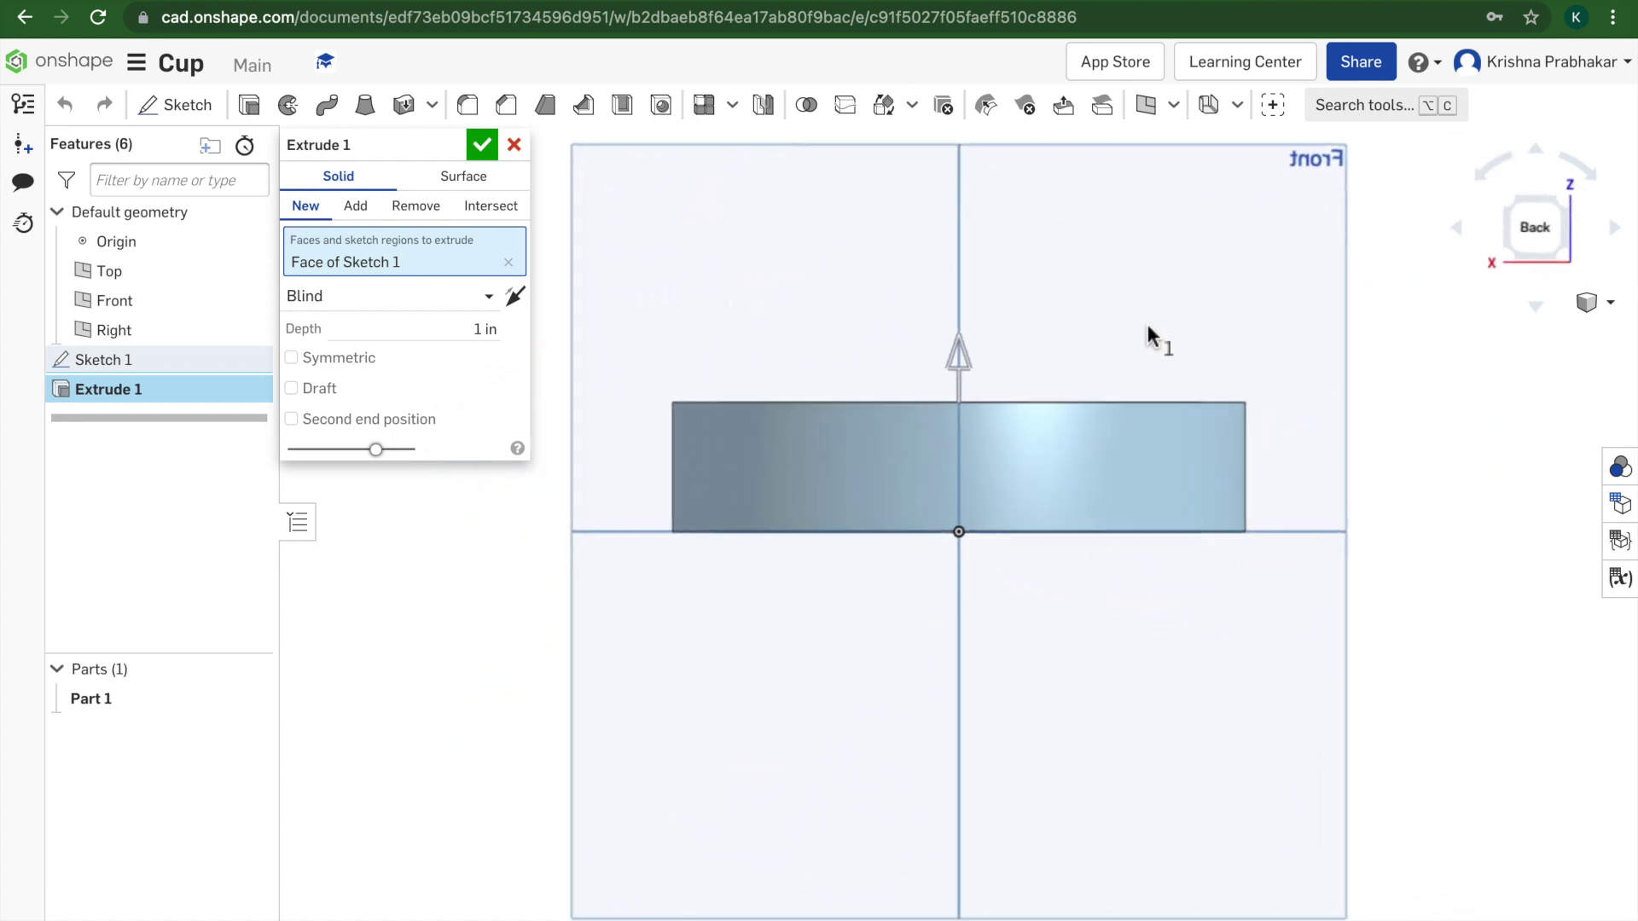
Step: Pull the extrusion up to 4.32 in and confirm it as a hollow cylinder
drag(958, 353, 928, 100)
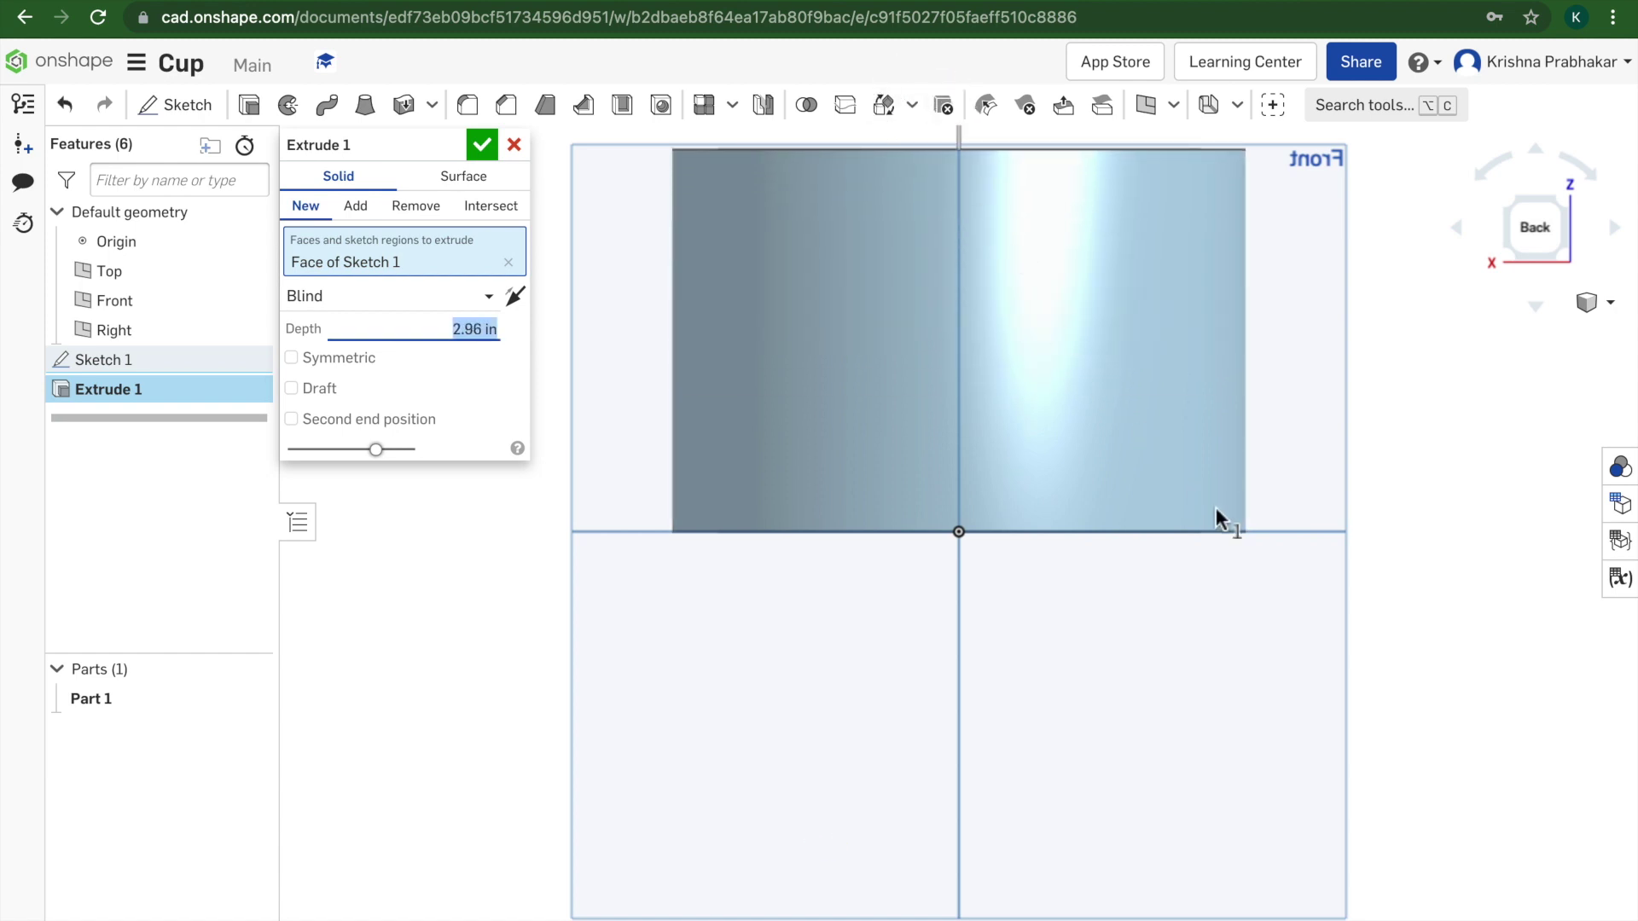
scroll(1216, 503, down, 2)
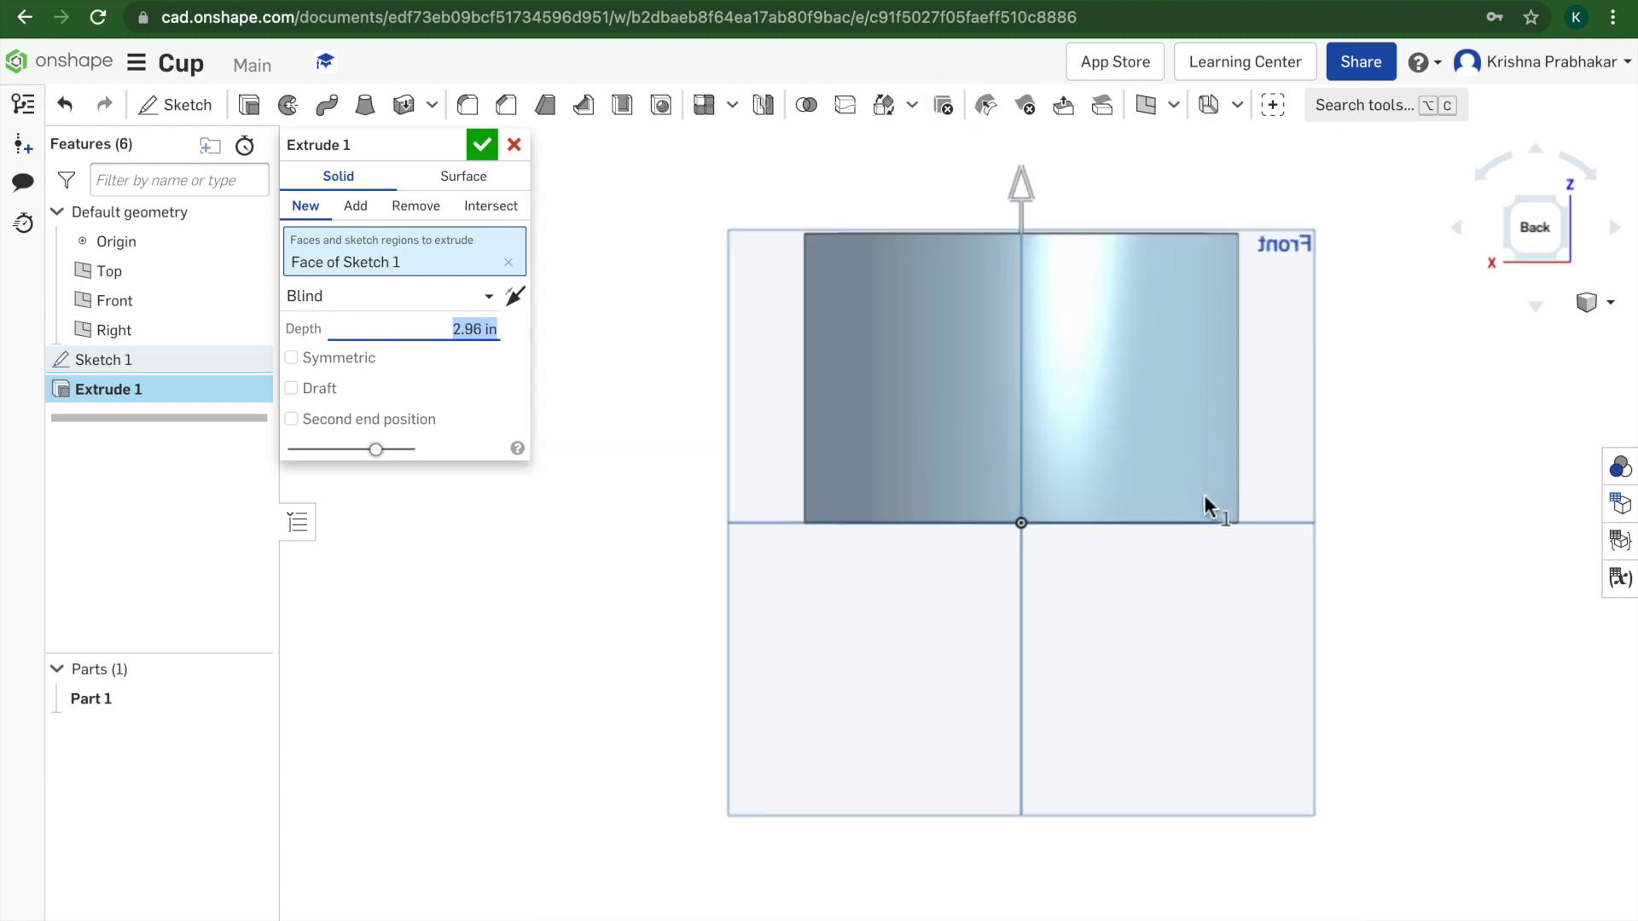
middle_drag(1104, 366, 1094, 509)
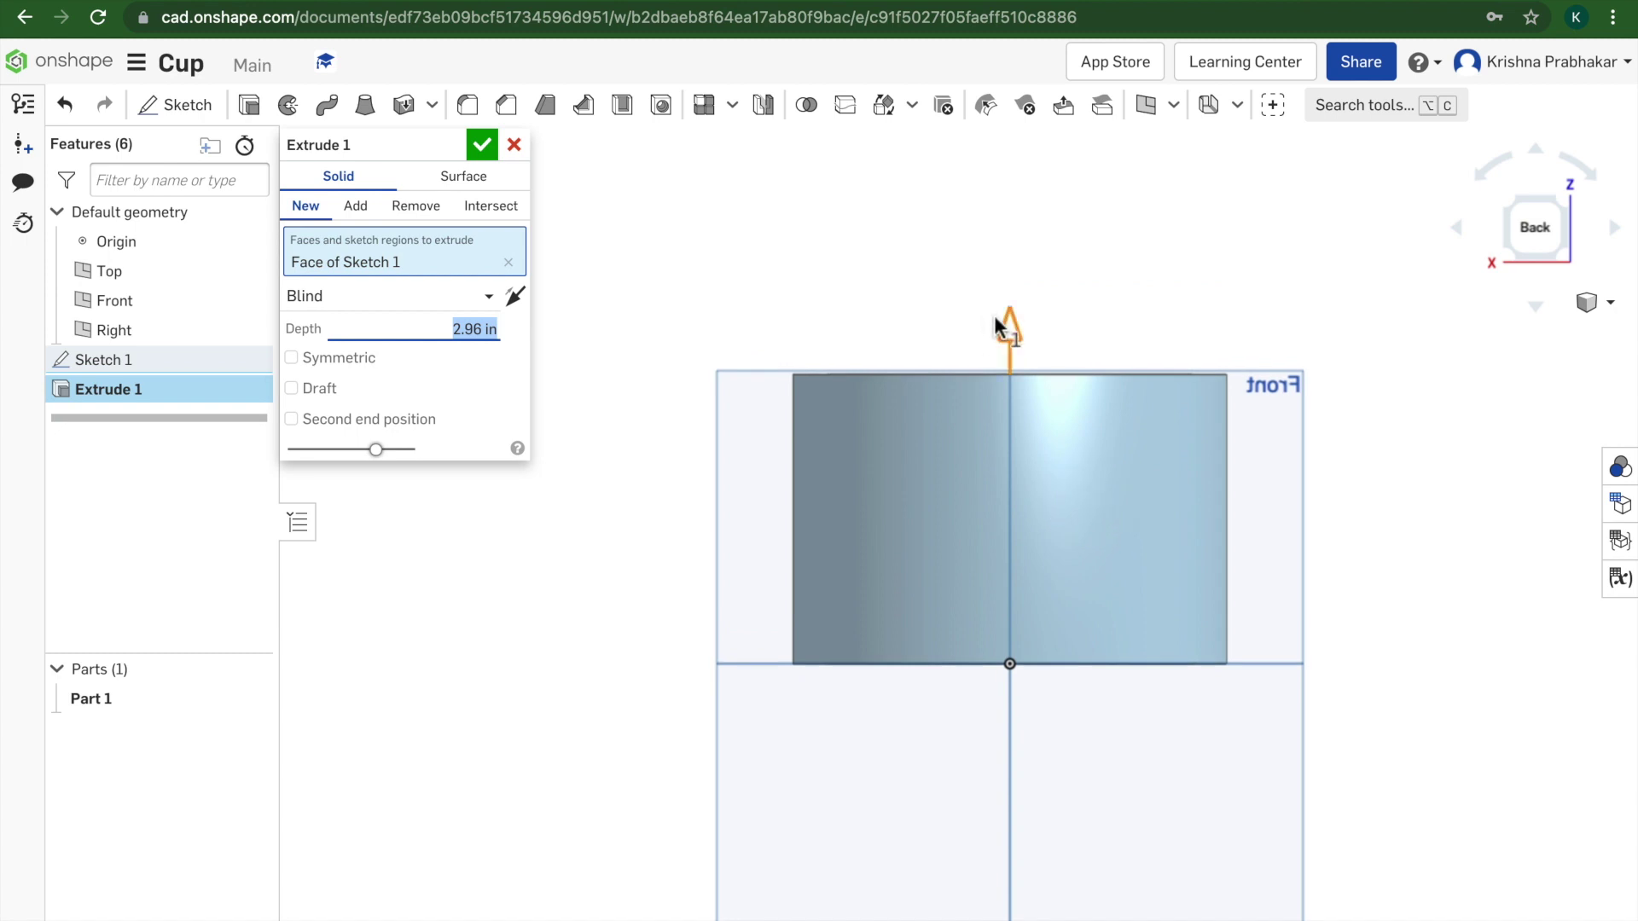
drag(1005, 322, 954, 196)
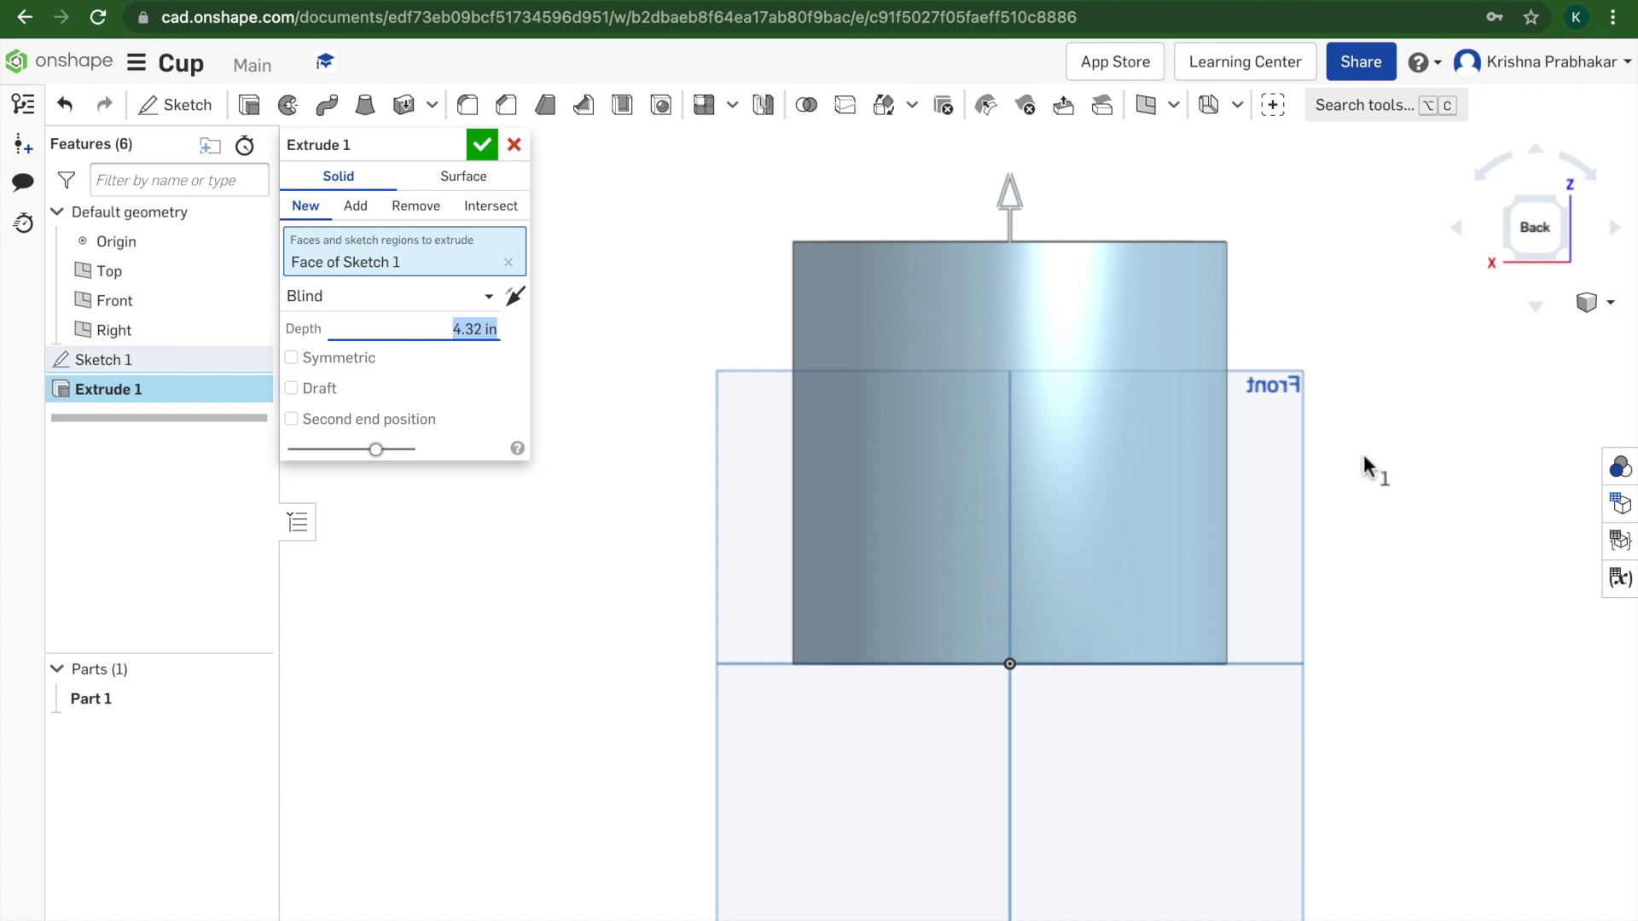
right_drag(1364, 457, 1333, 462)
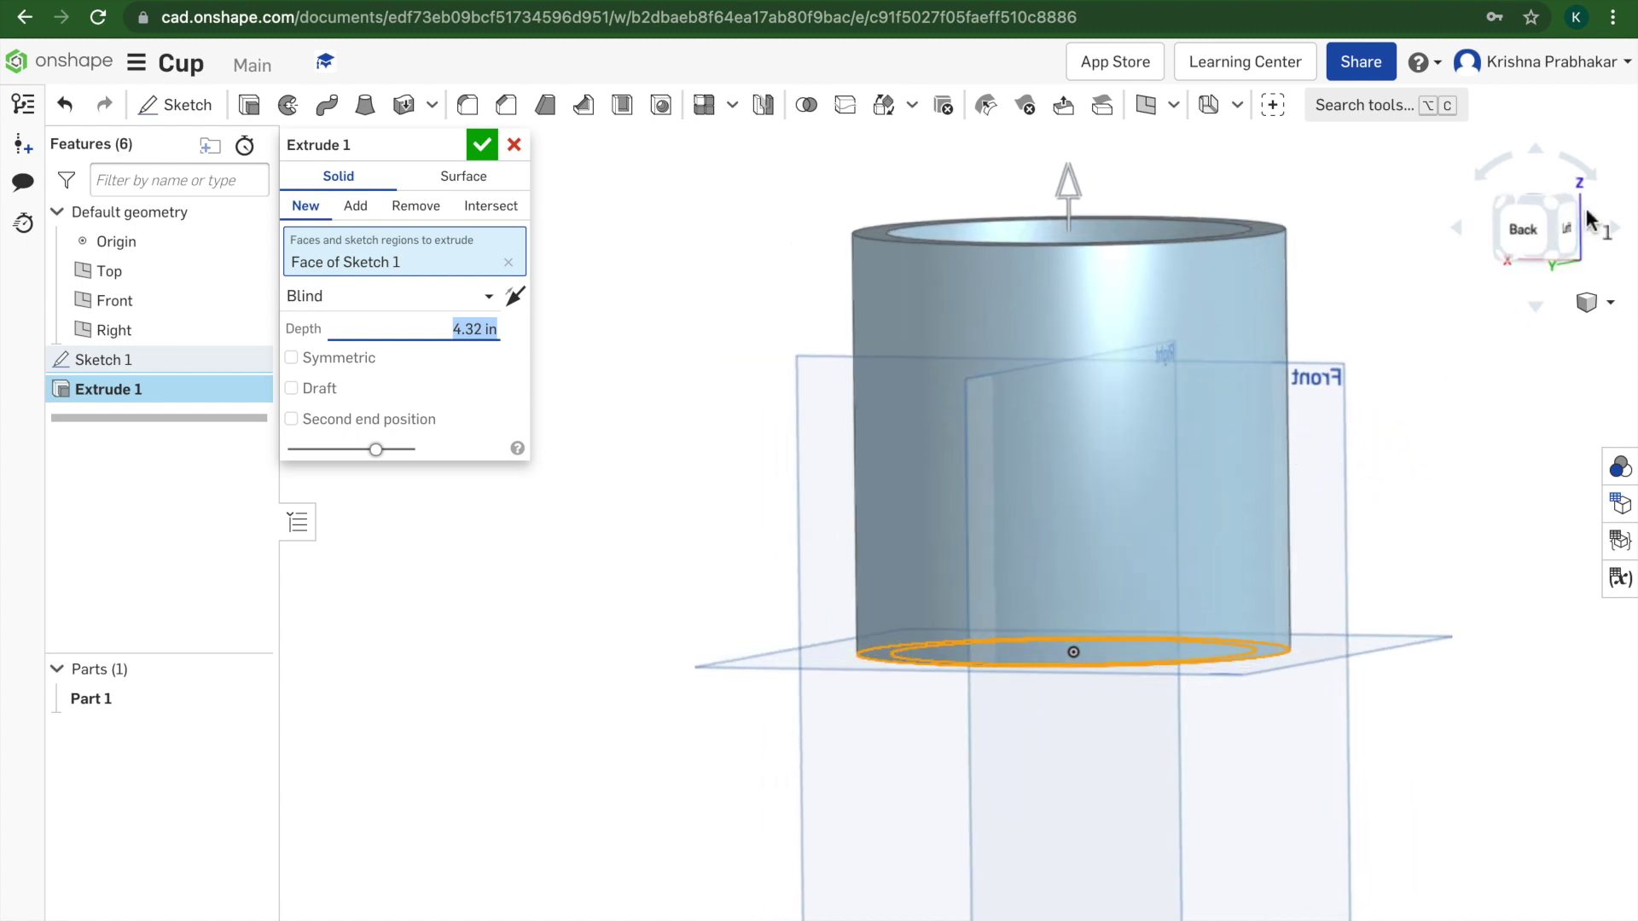
click(1573, 216)
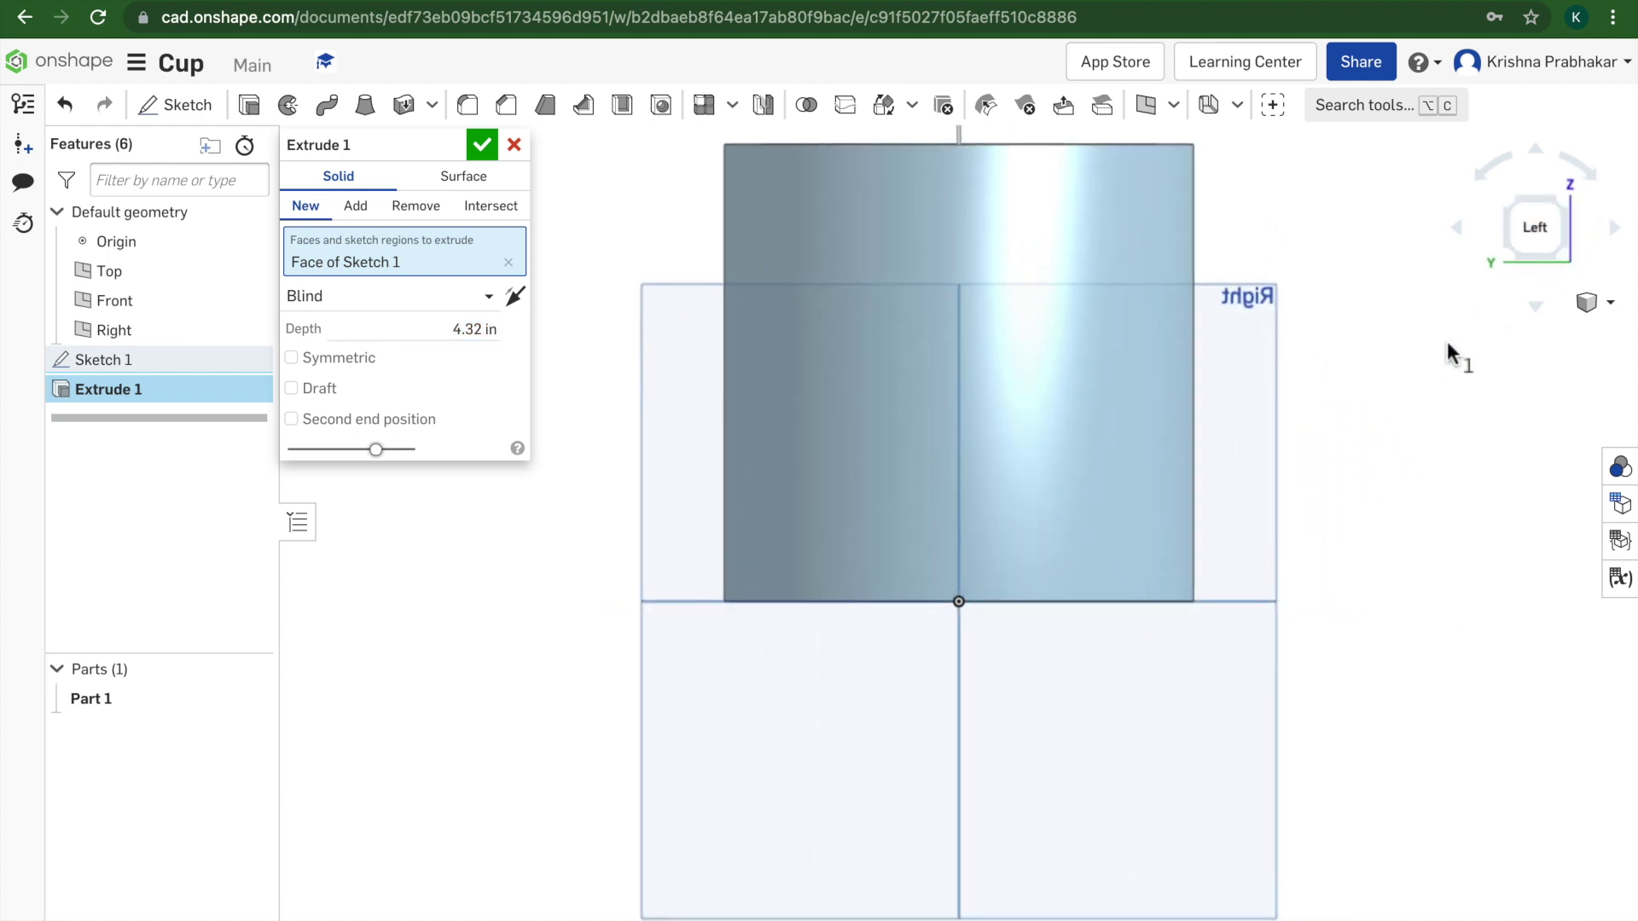
click(1433, 346)
middle_drag(1425, 353, 1334, 479)
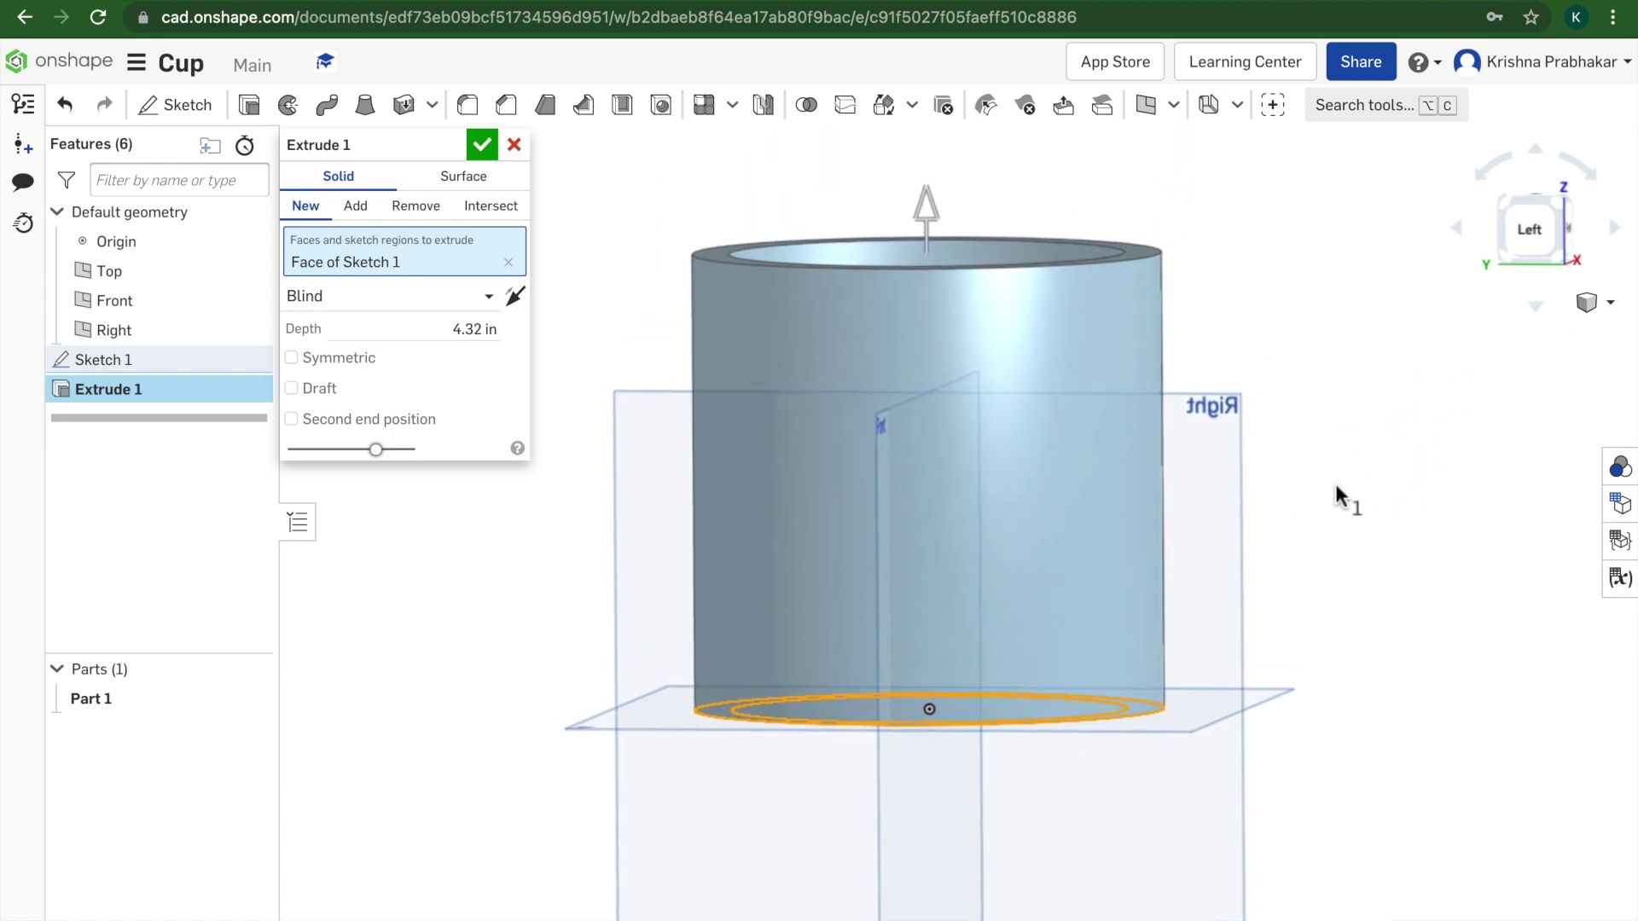
click(482, 145)
mouse_move(863, 247)
right_down()
mouse_move(852, 391)
mouse_move(874, 317)
mouse_move(843, 340)
mouse_move(870, 305)
right_up()
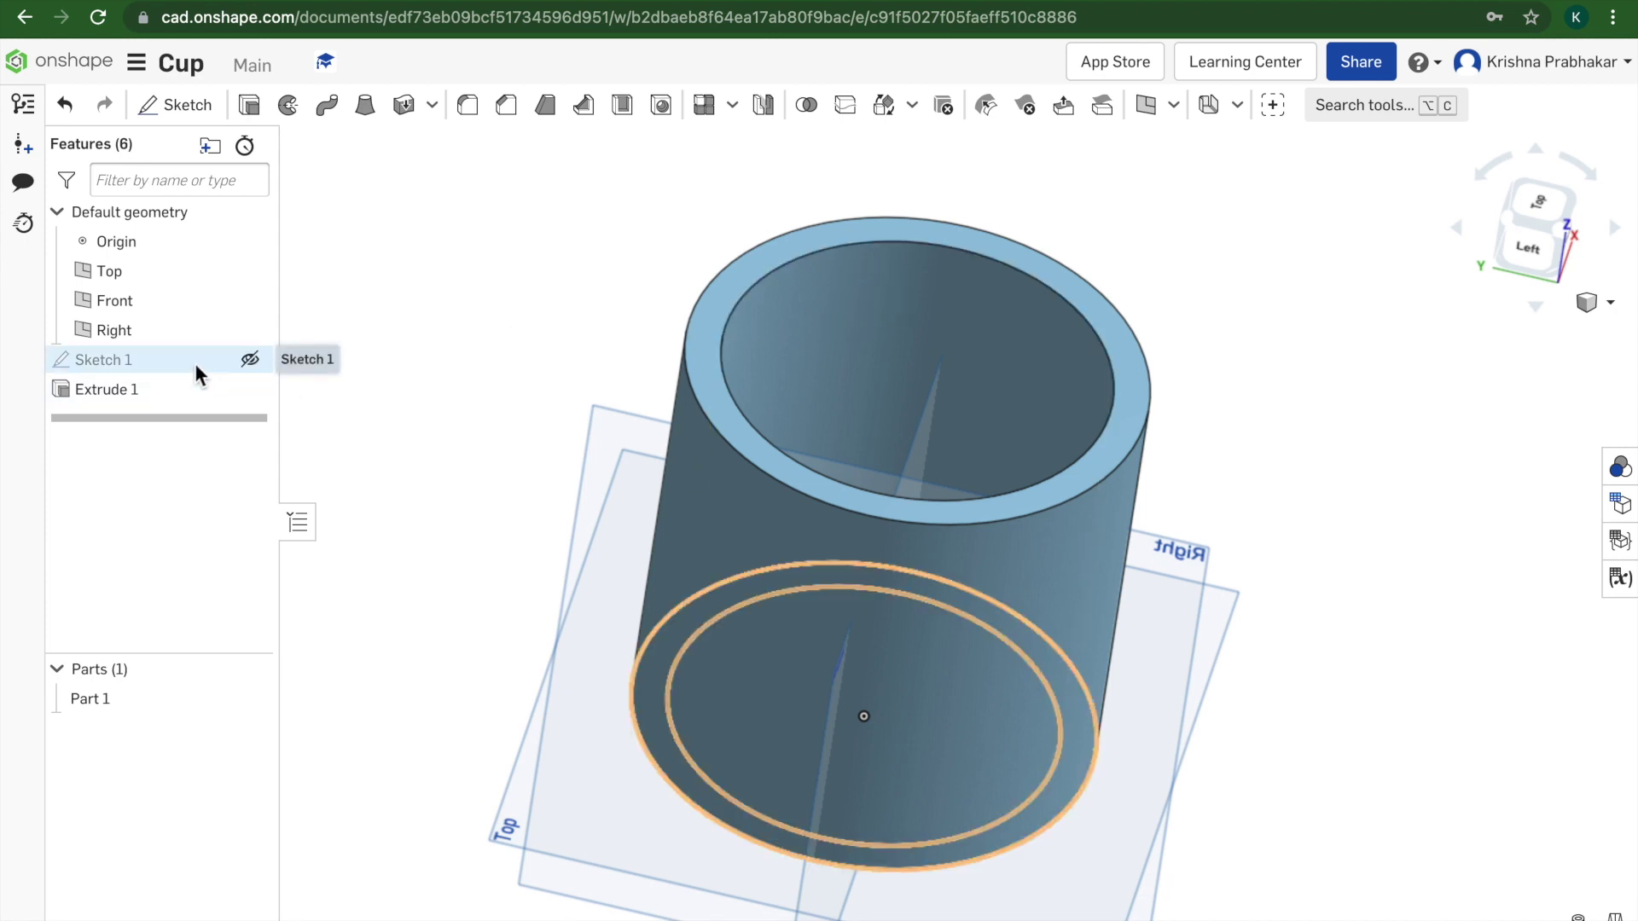
Step: Show Sketch 1 and extrude its inner circle 0.14 in into the cup as a floor
click(253, 360)
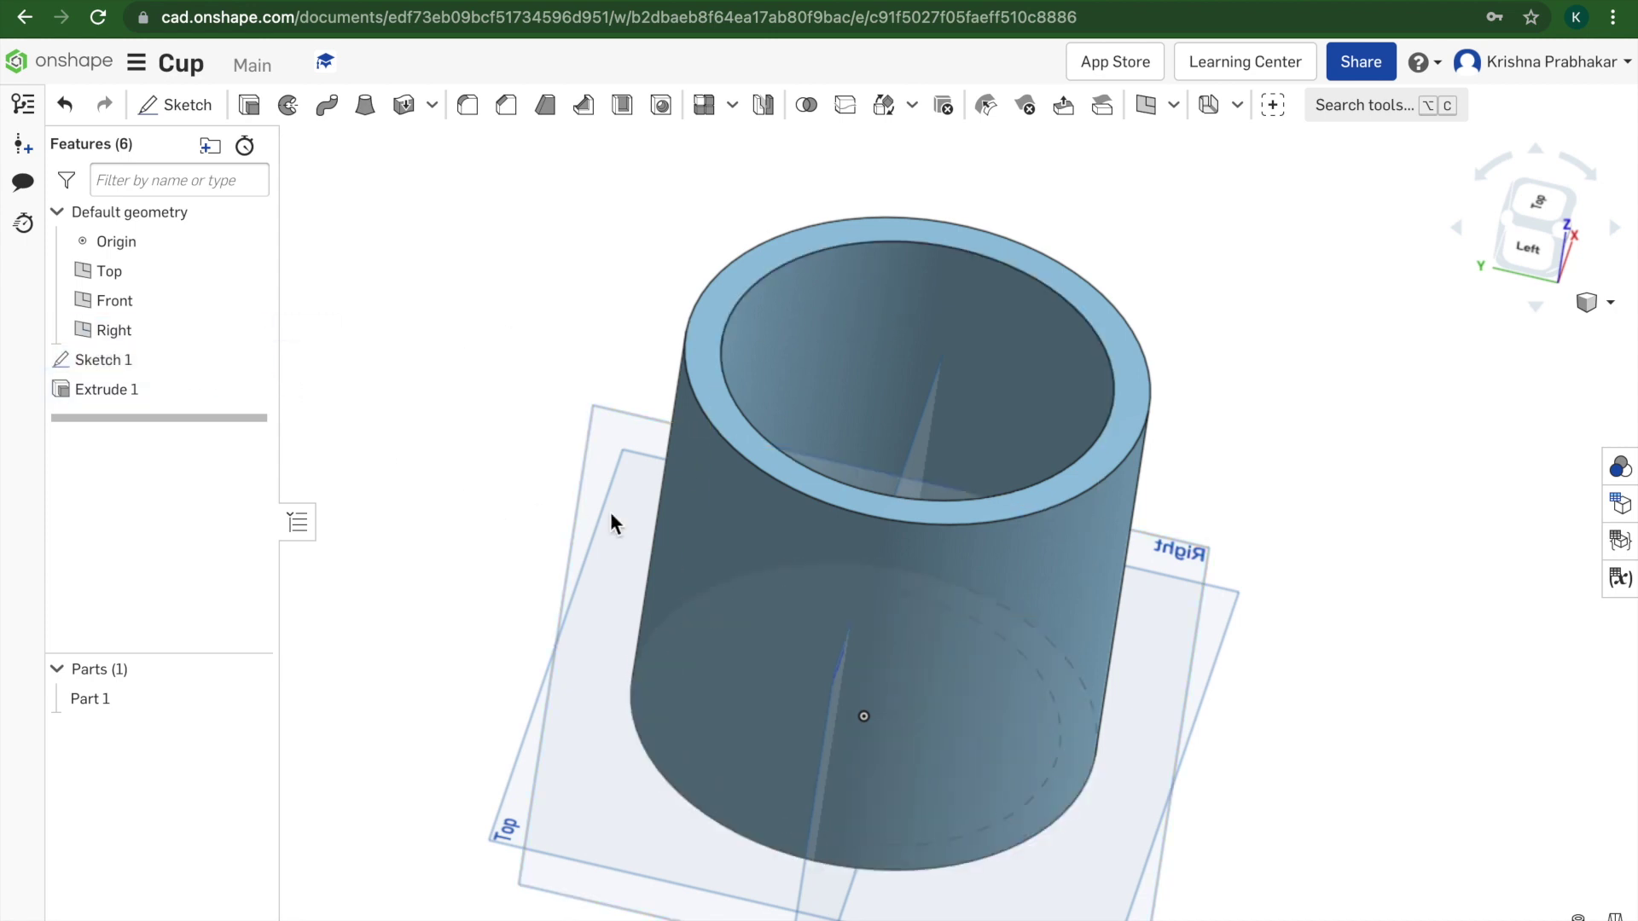
mouse_move(611, 516)
right_down()
mouse_move(632, 369)
mouse_move(669, 421)
right_up()
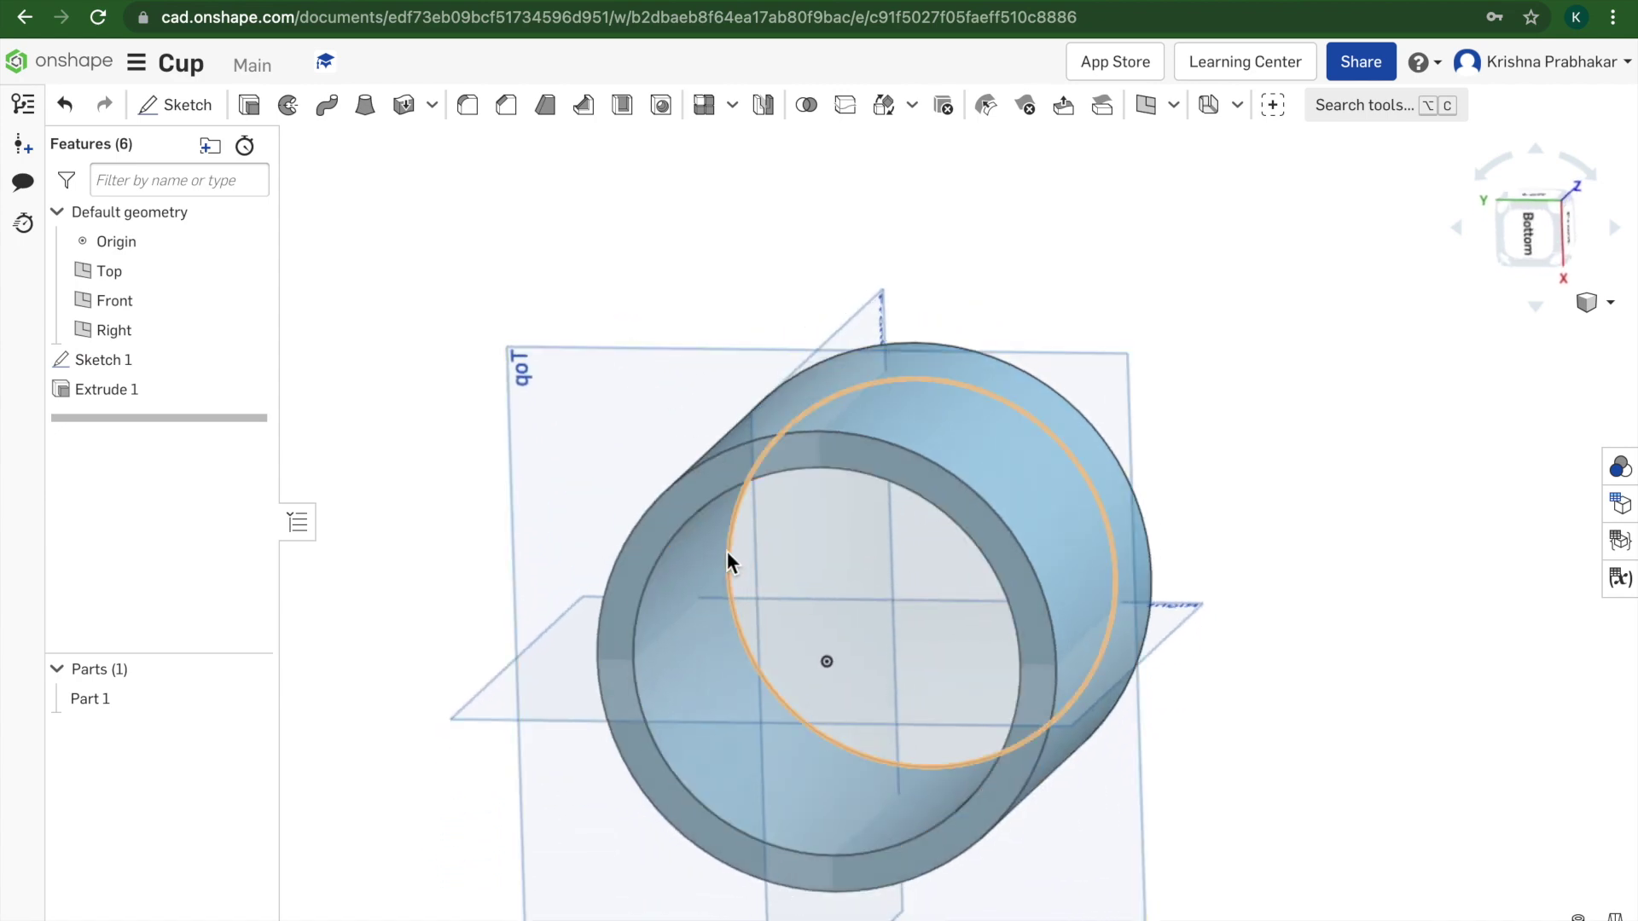
click(695, 636)
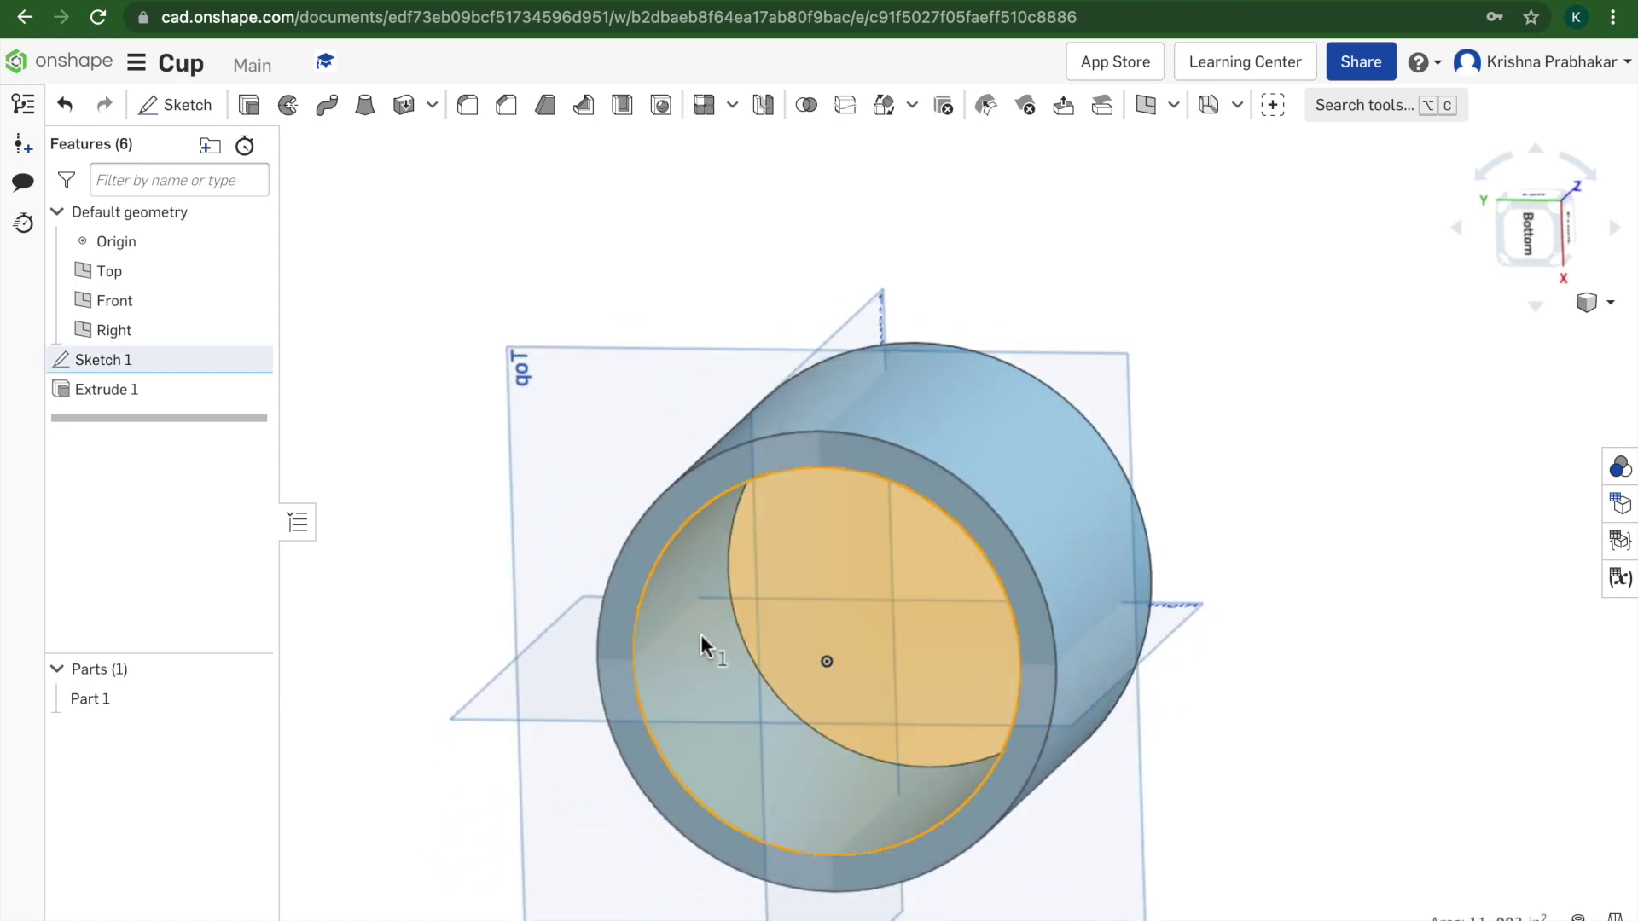
right_drag(701, 636, 643, 786)
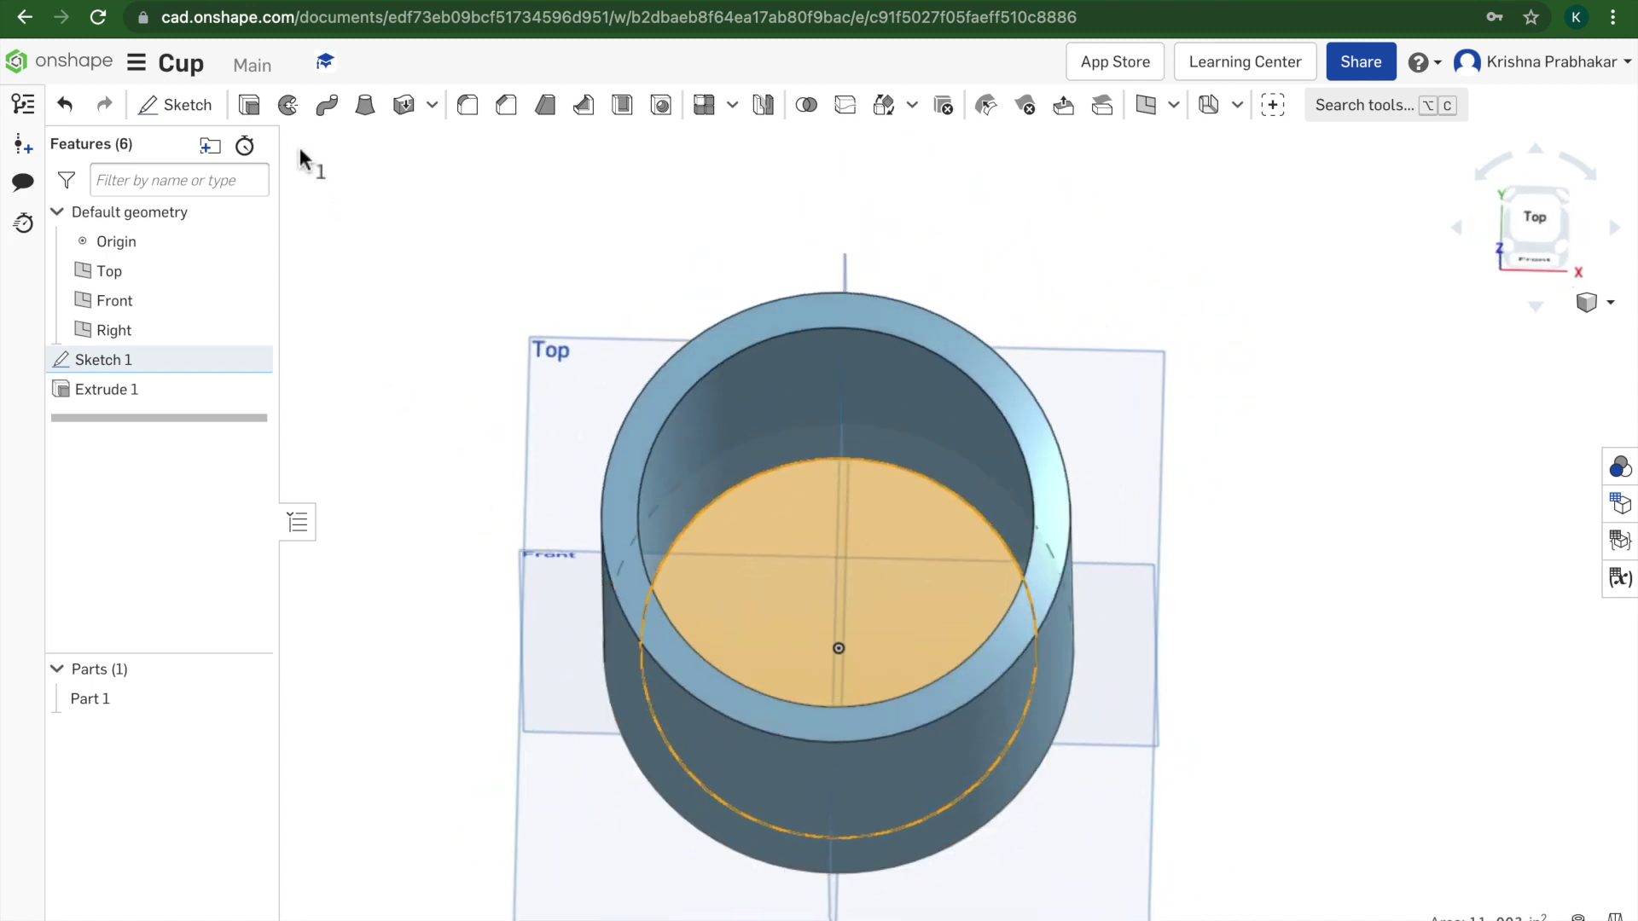
click(251, 106)
right_drag(607, 581, 606, 523)
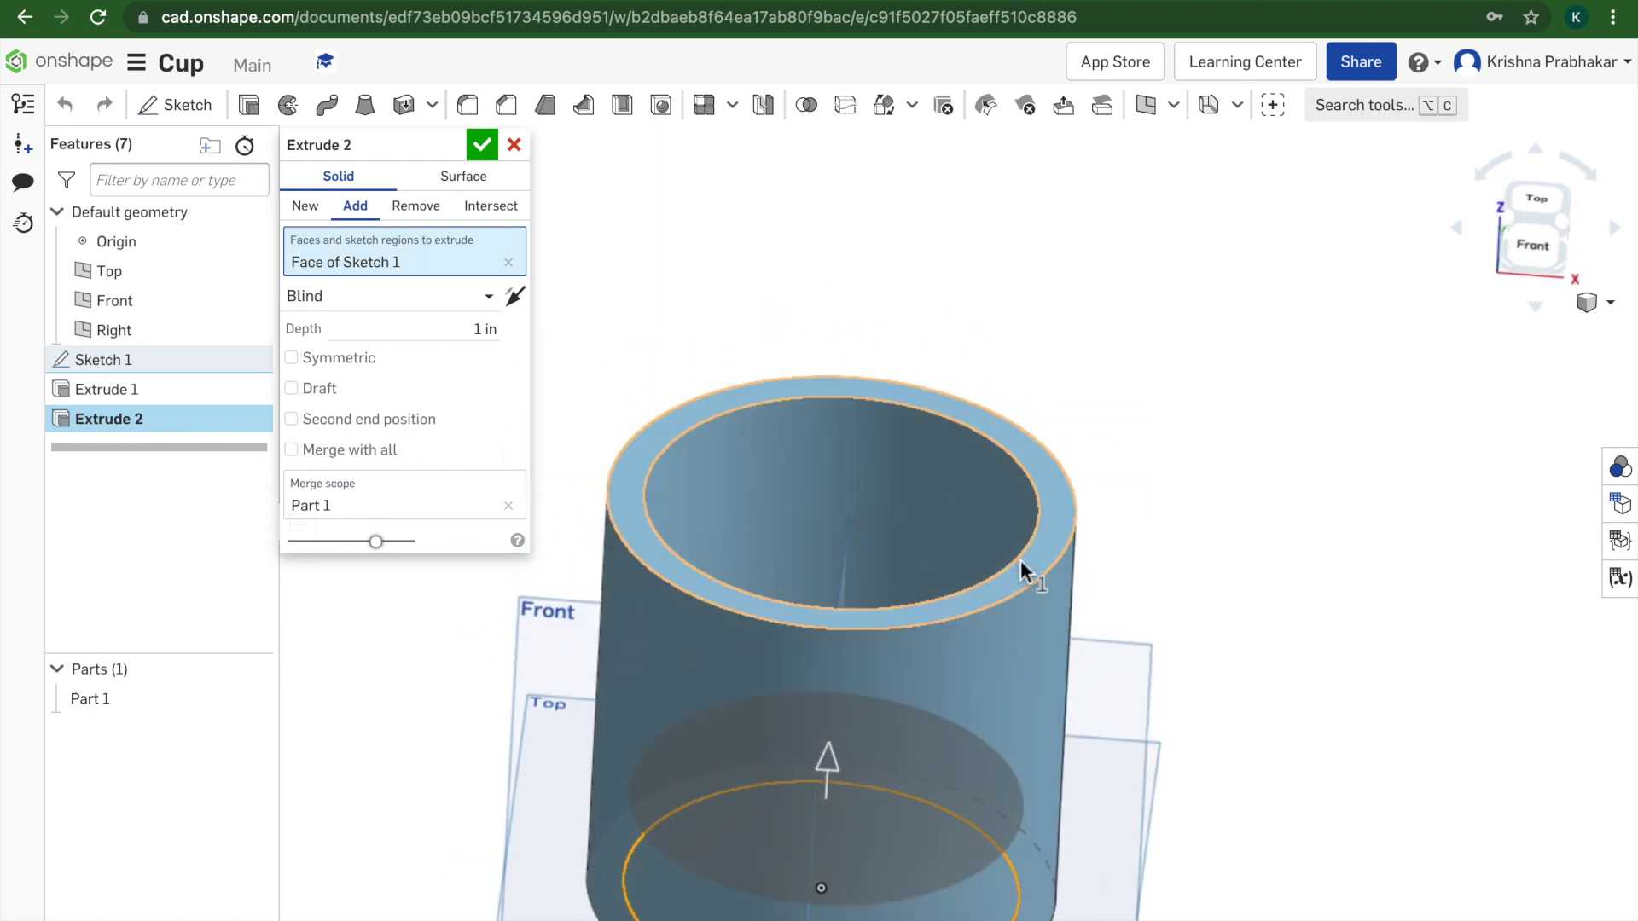
middle_drag(1031, 572, 1062, 380)
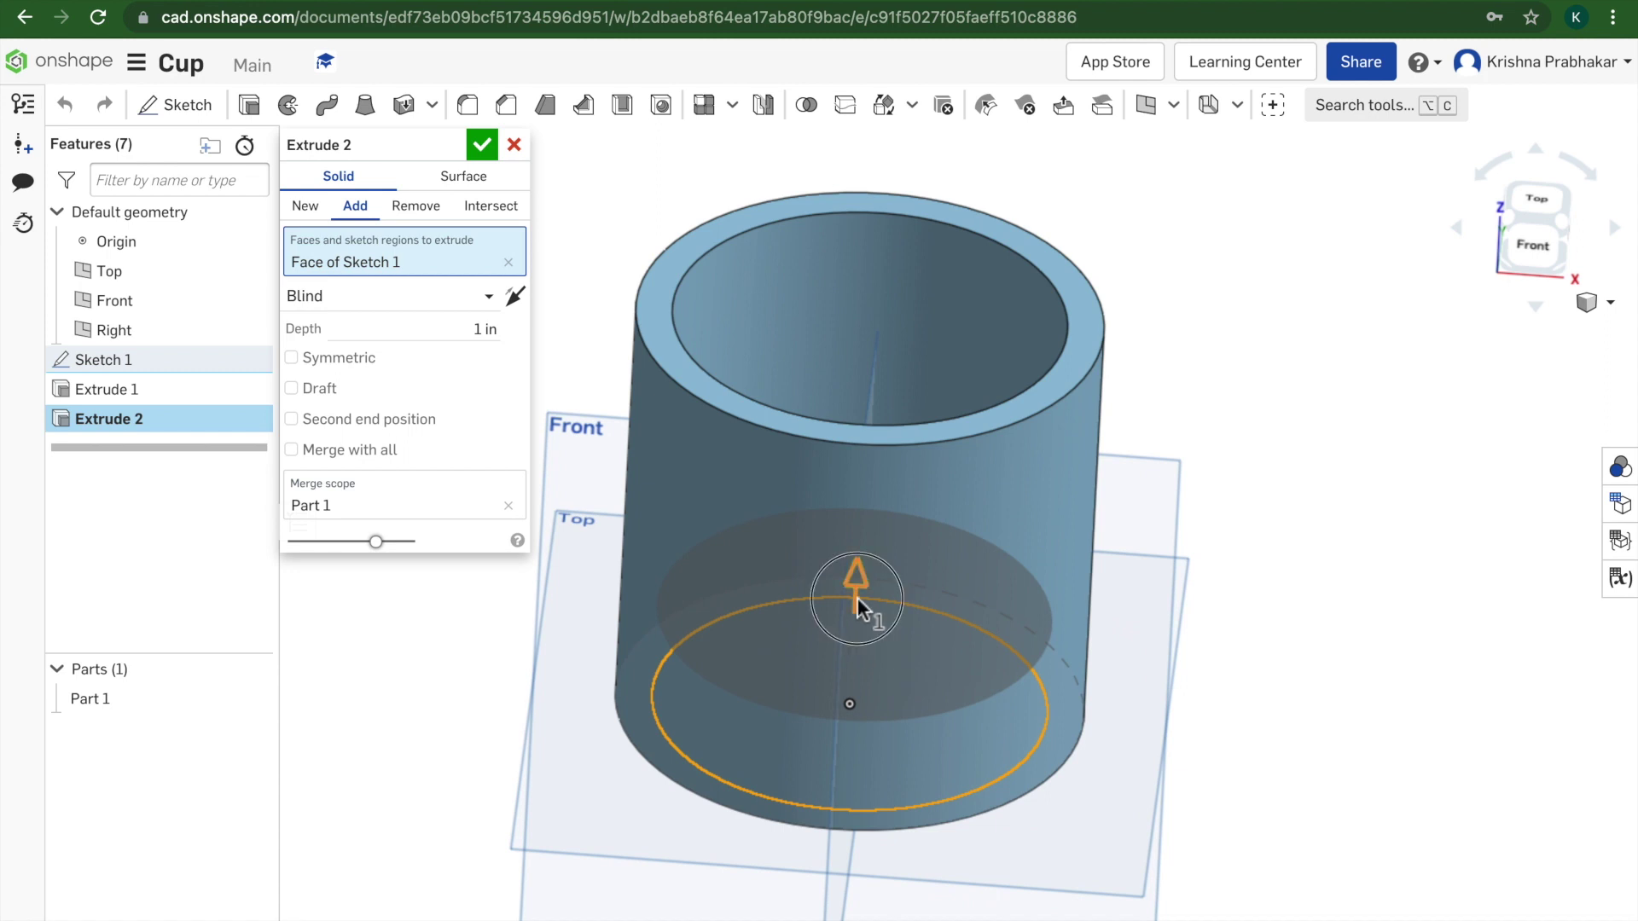
drag(857, 597, 827, 672)
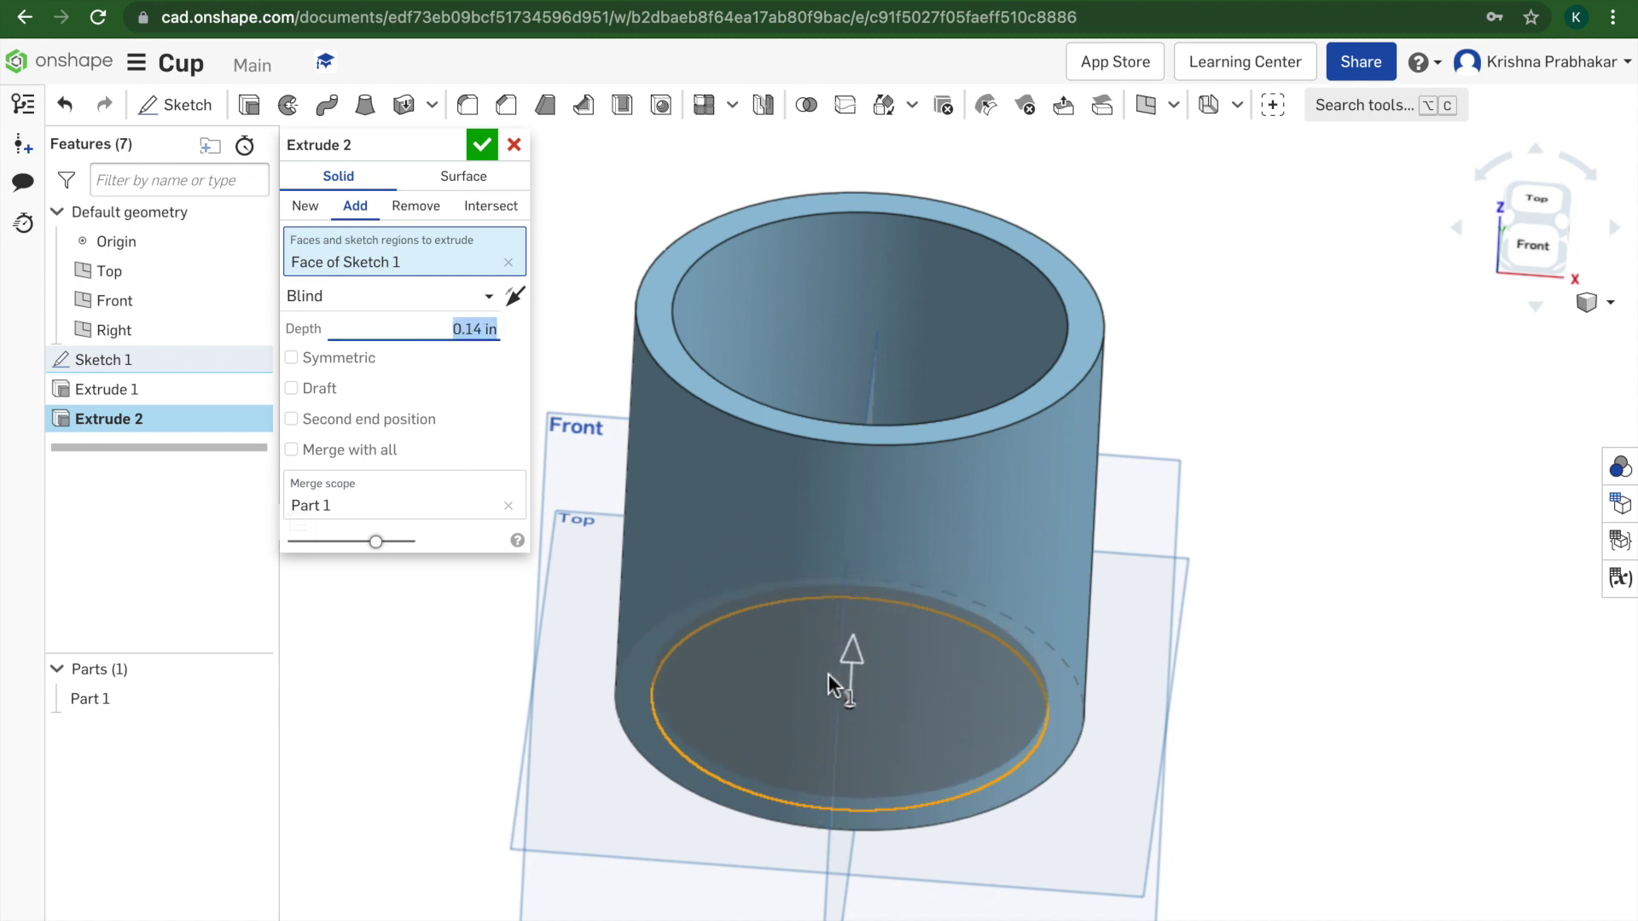
right_drag(827, 673, 838, 571)
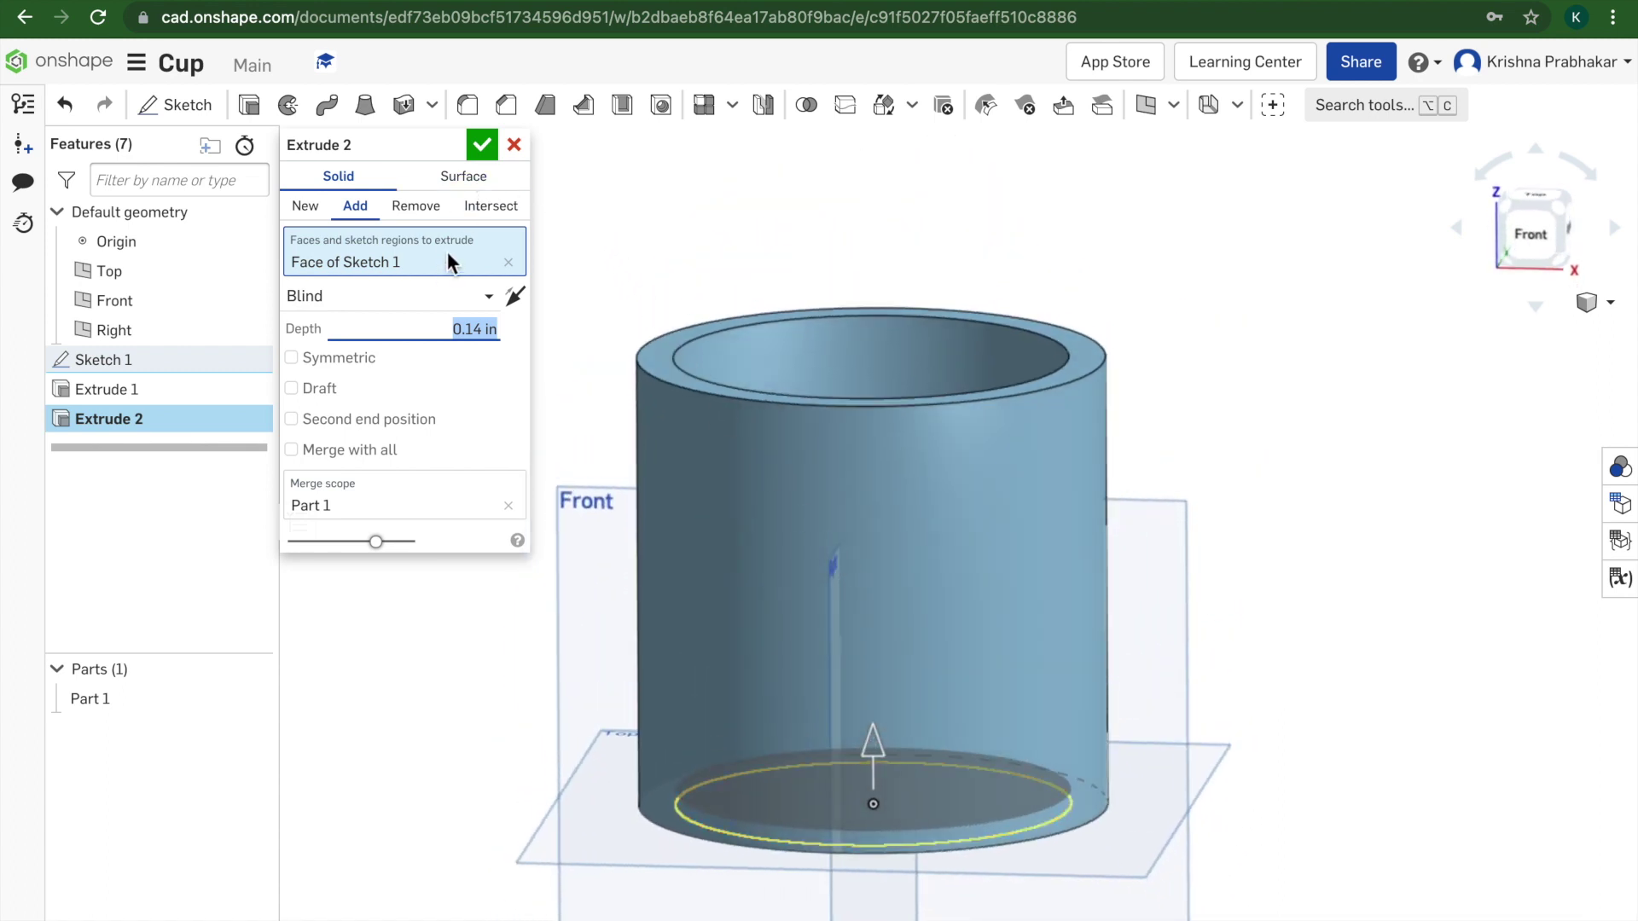
click(482, 145)
mouse_move(1355, 645)
right_down()
mouse_move(1392, 636)
mouse_move(1353, 650)
right_up()
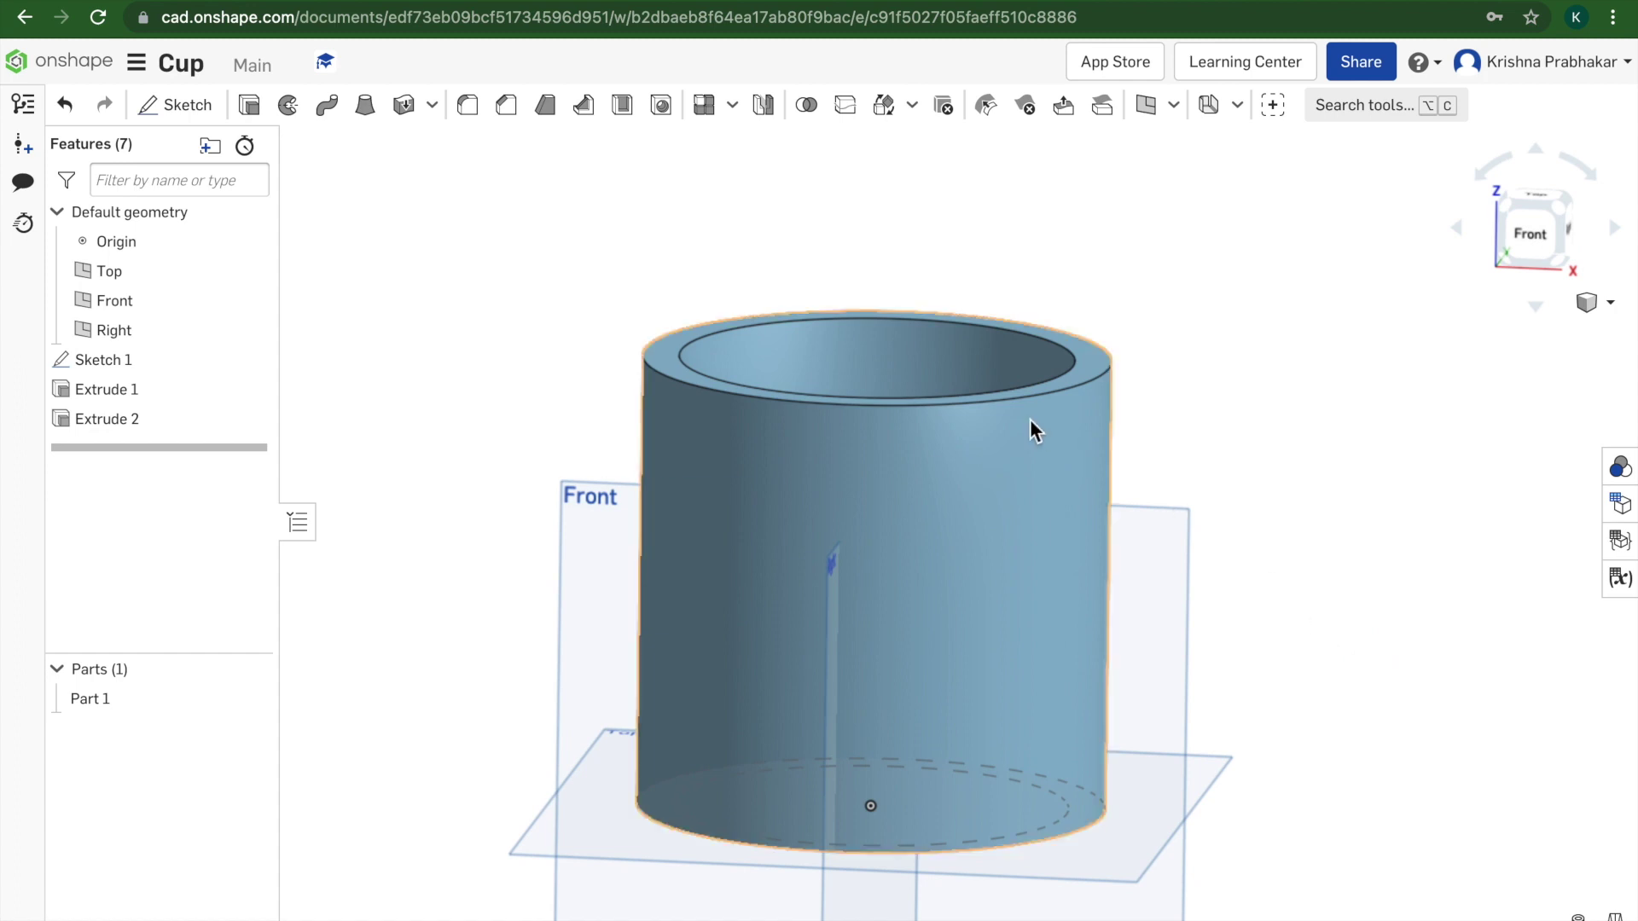
Step: After cancelling a fillet on the rim face, round the cup's outer top edge 0.2 in
click(672, 367)
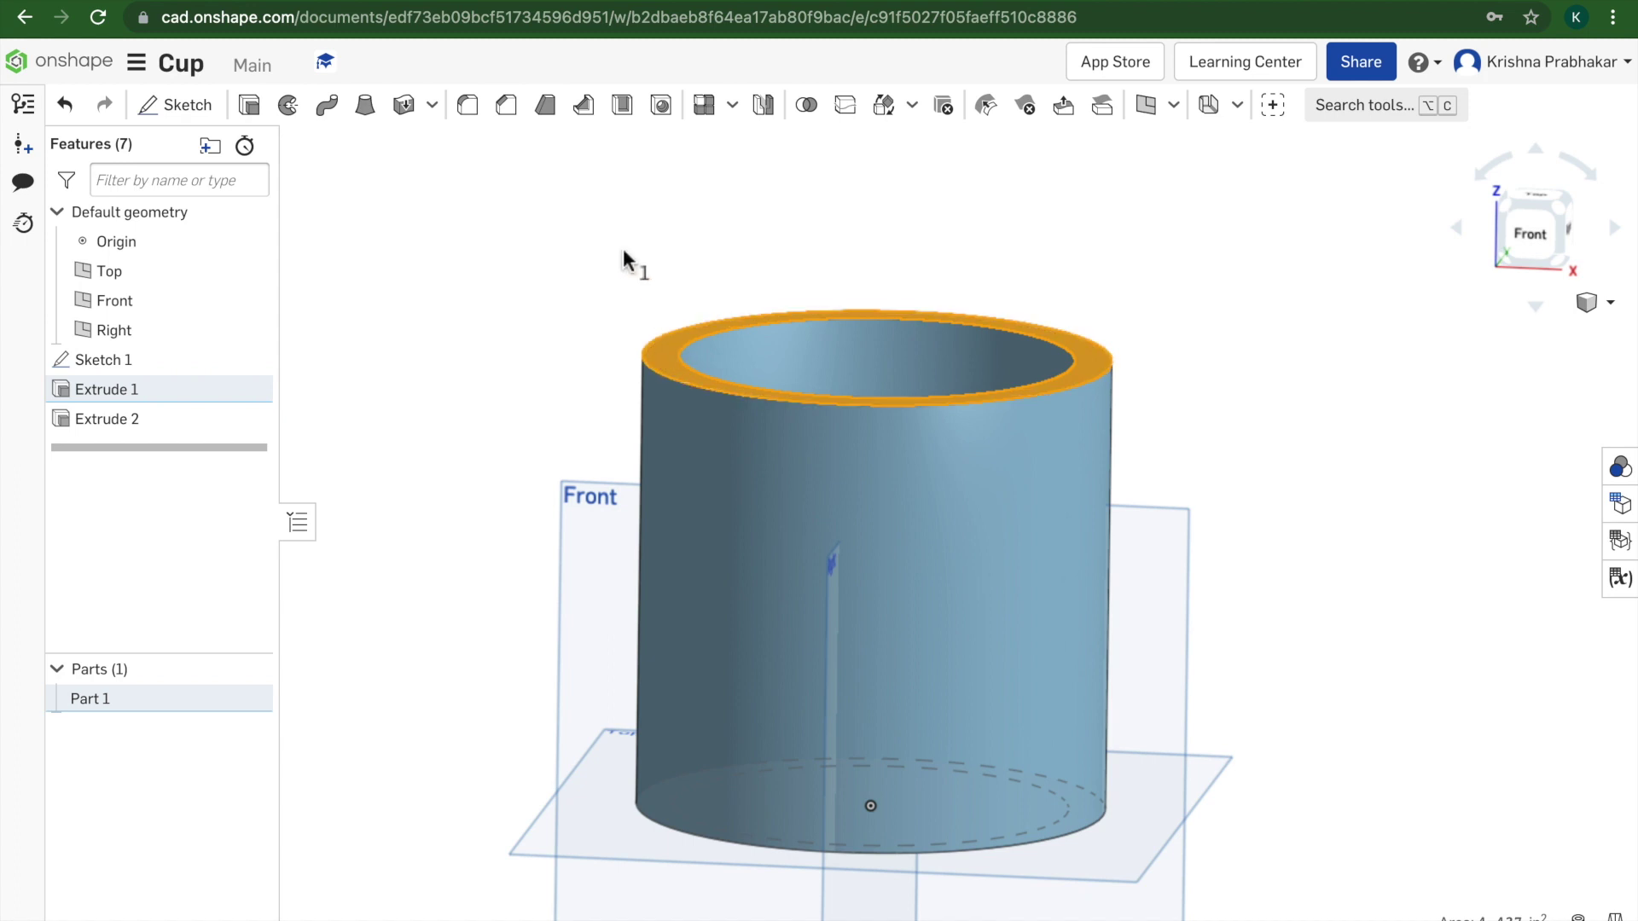
click(486, 106)
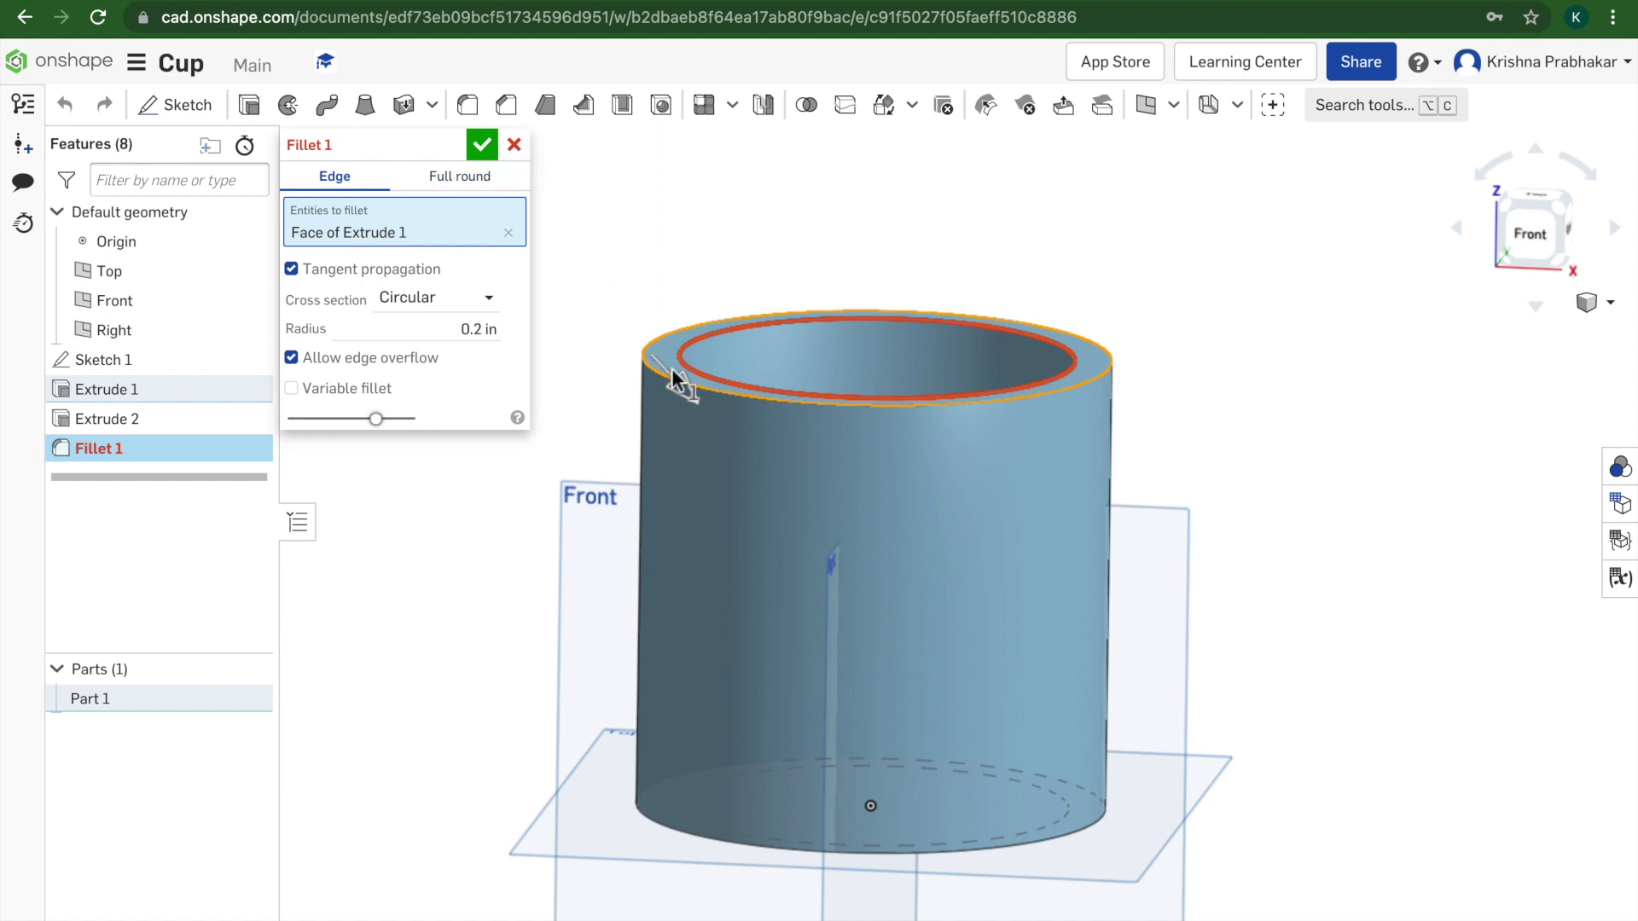
right_drag(681, 372, 665, 417)
click(513, 145)
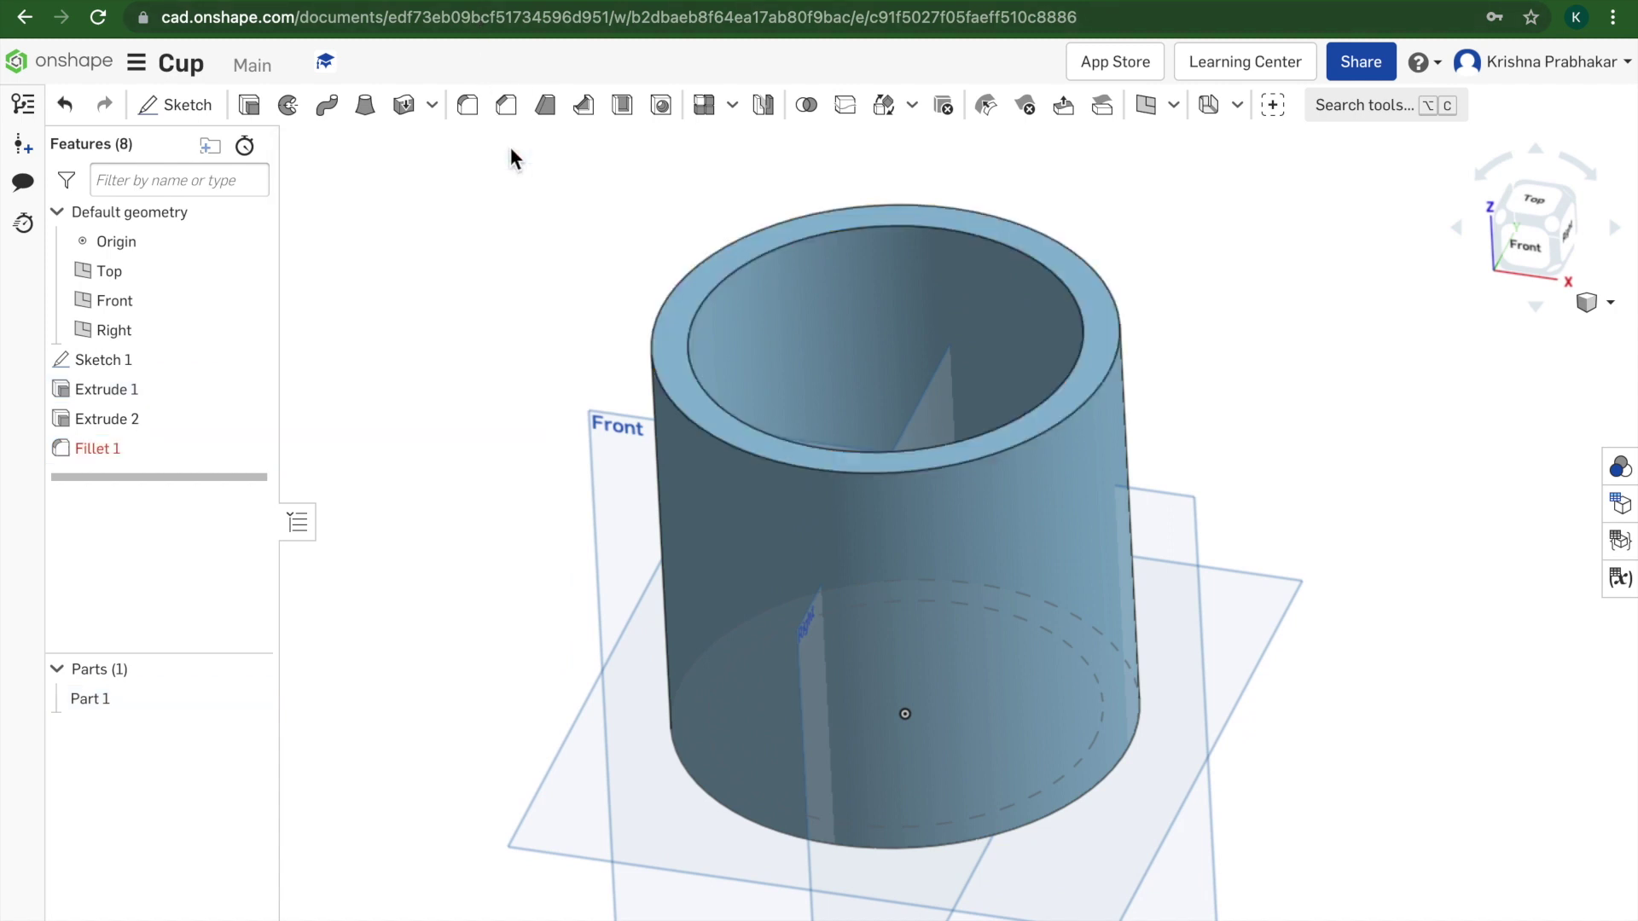
click(663, 388)
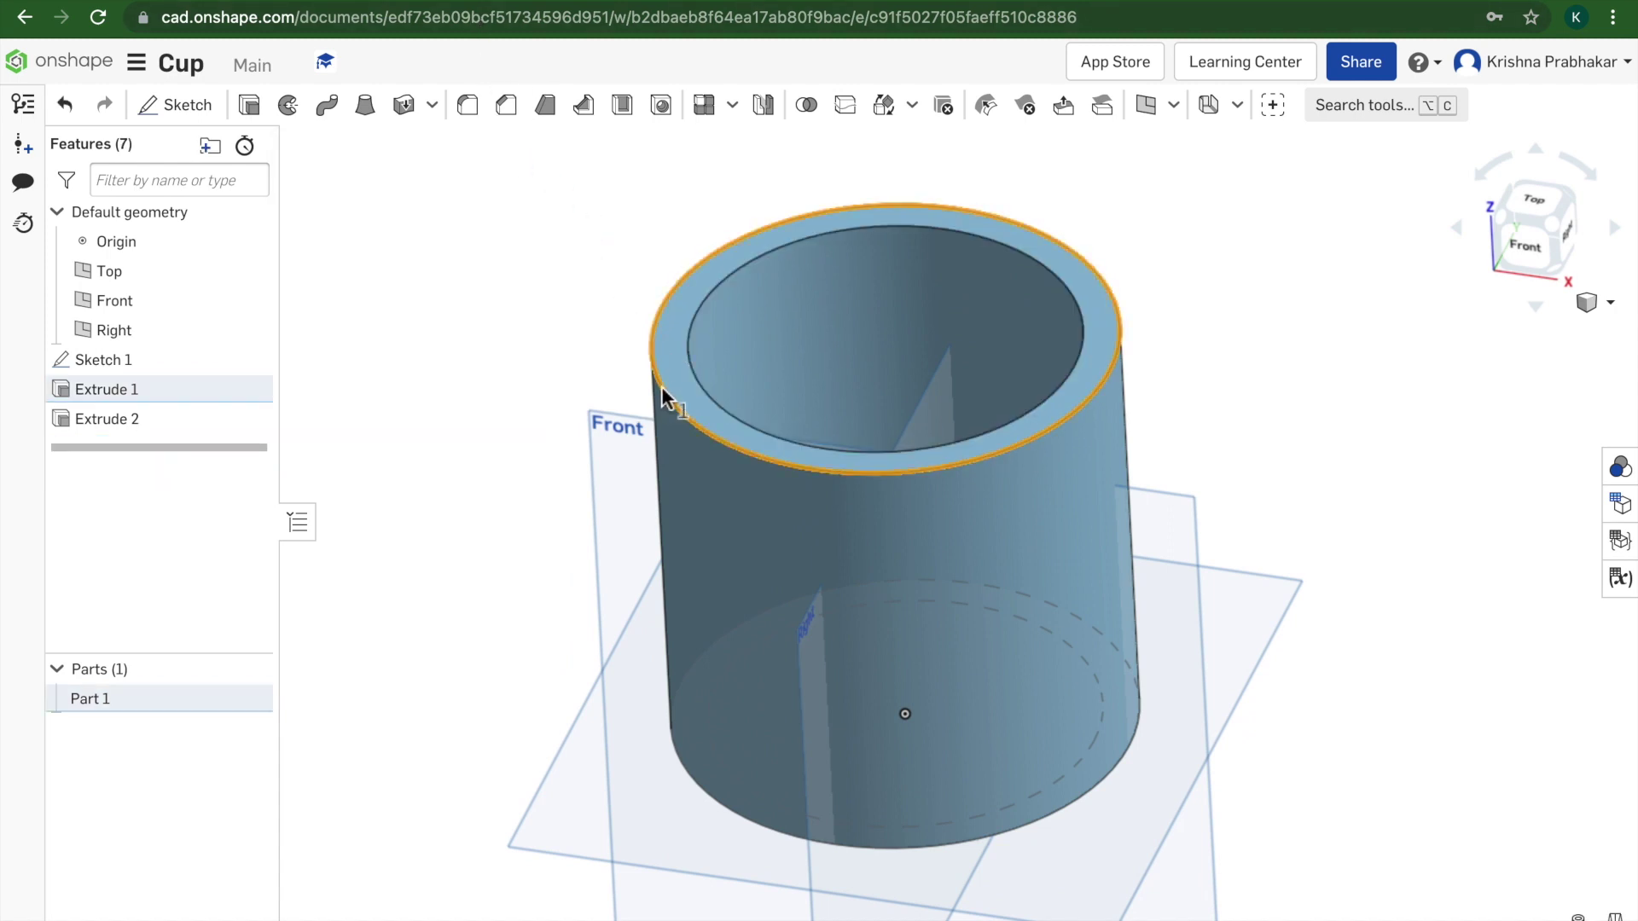
click(467, 104)
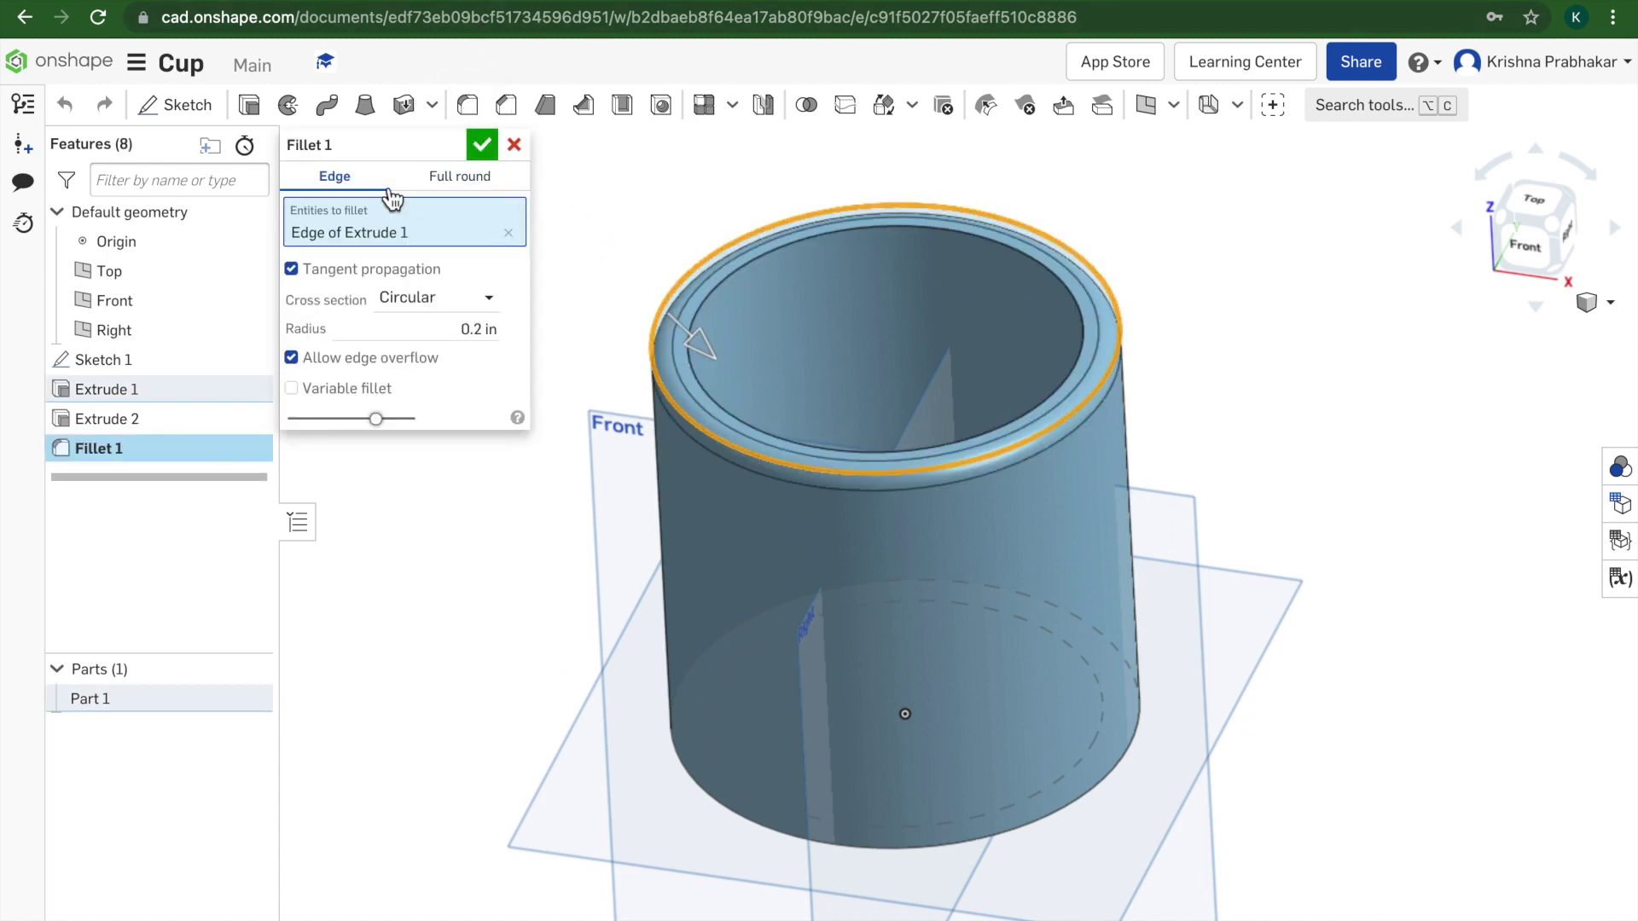
click(479, 145)
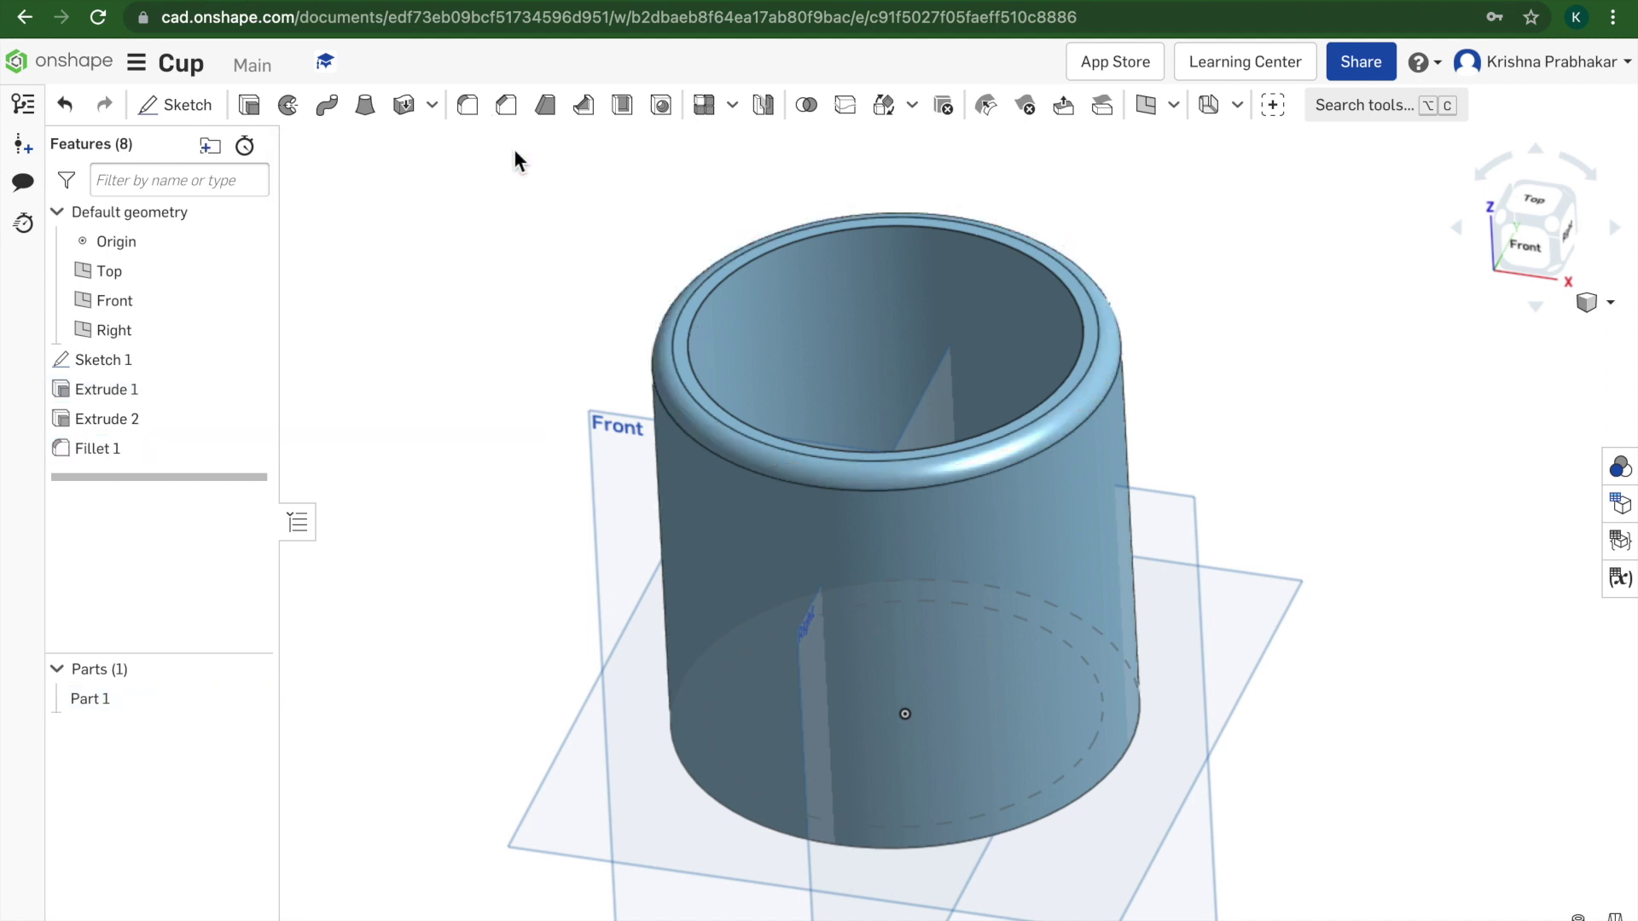
Step: Fillet the cup's inner top edge 0.2 in as Fillet 2
click(698, 375)
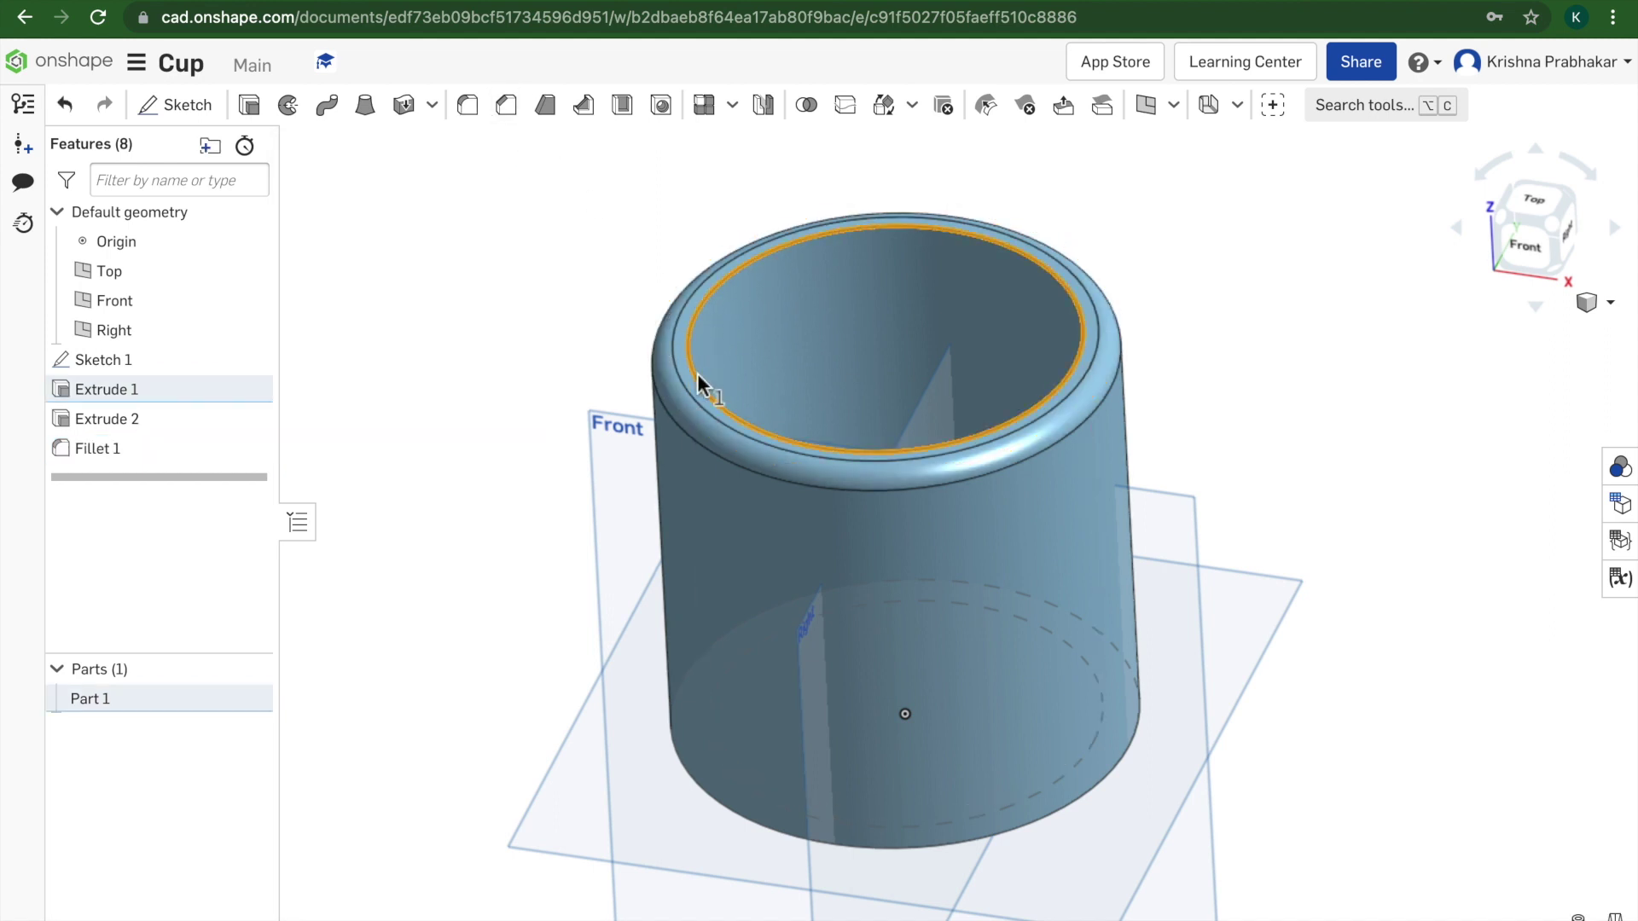
click(469, 107)
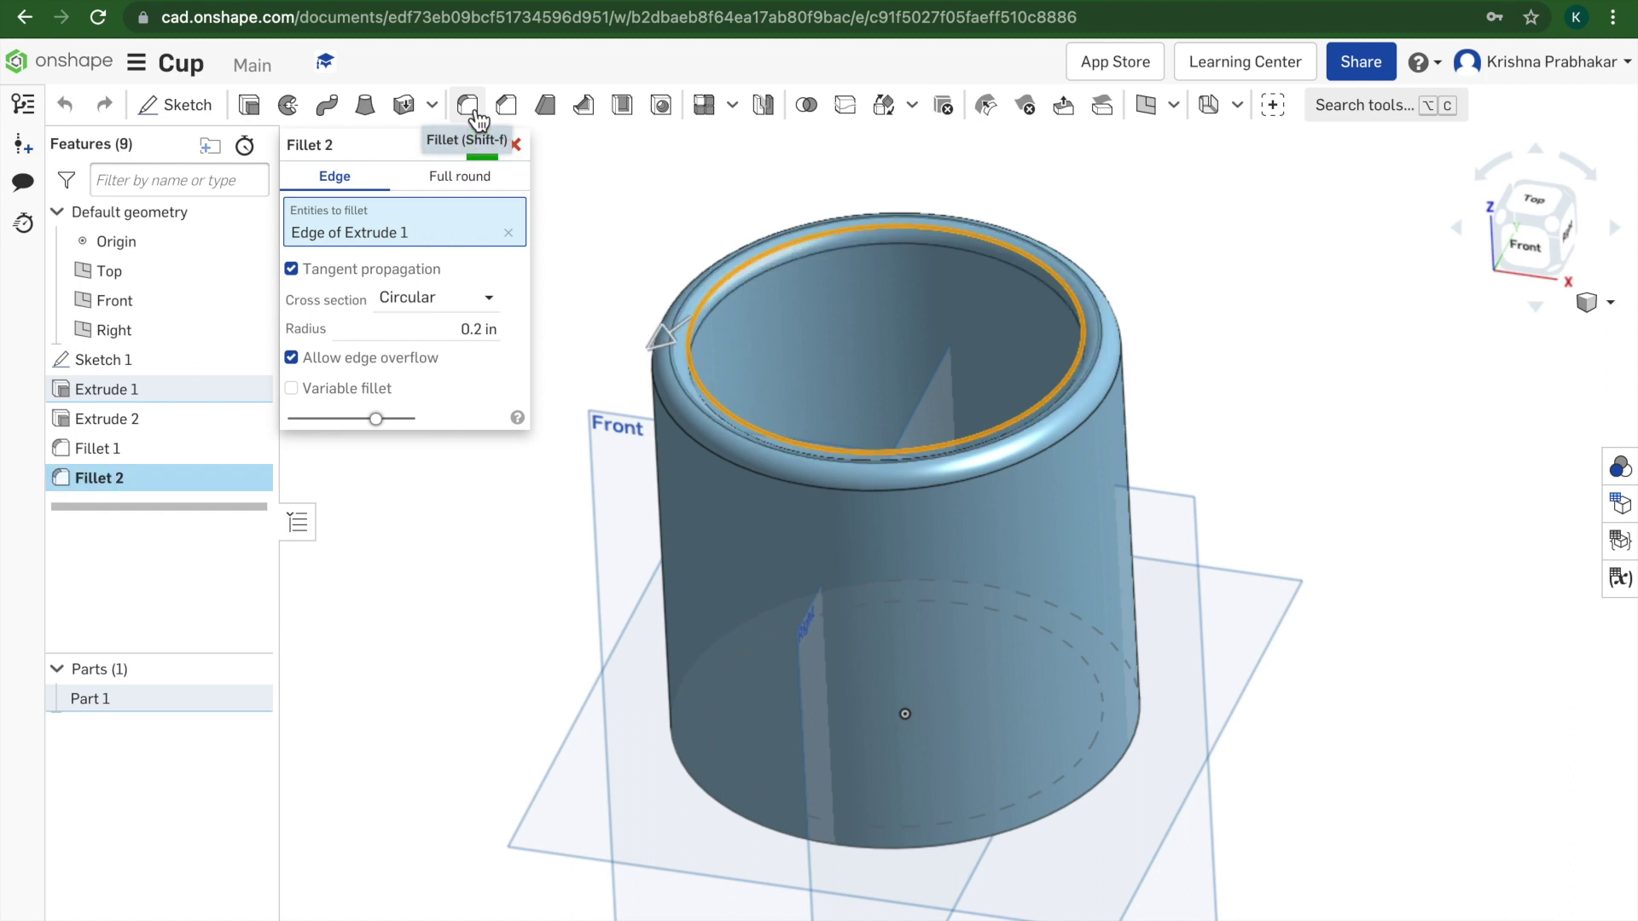
click(480, 145)
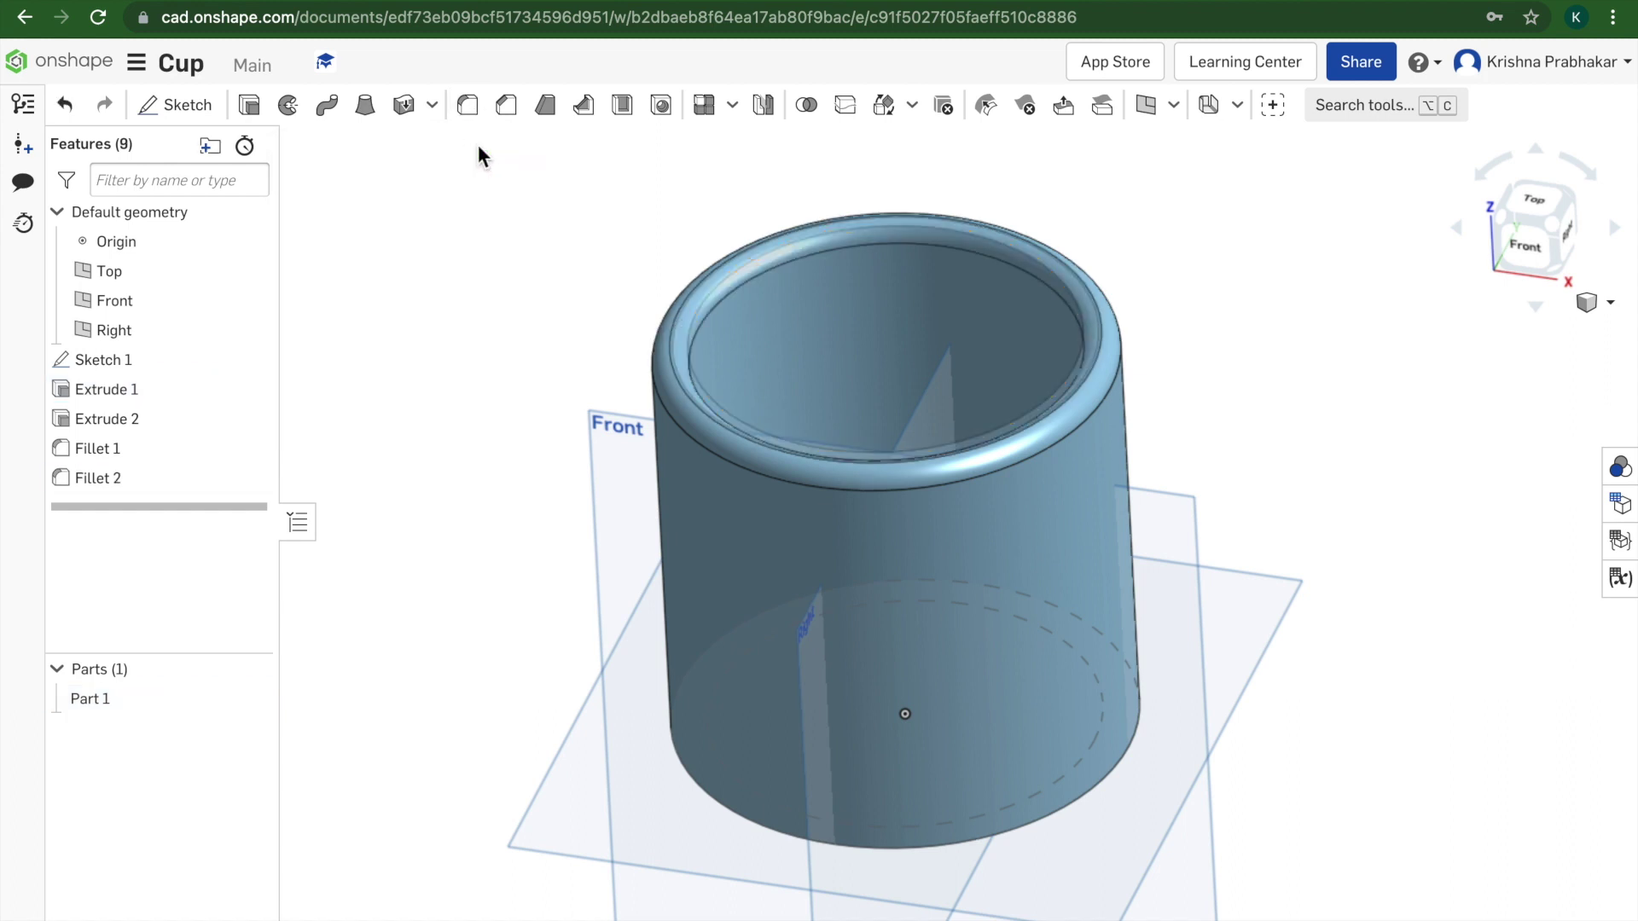
right_drag(1322, 362, 1254, 321)
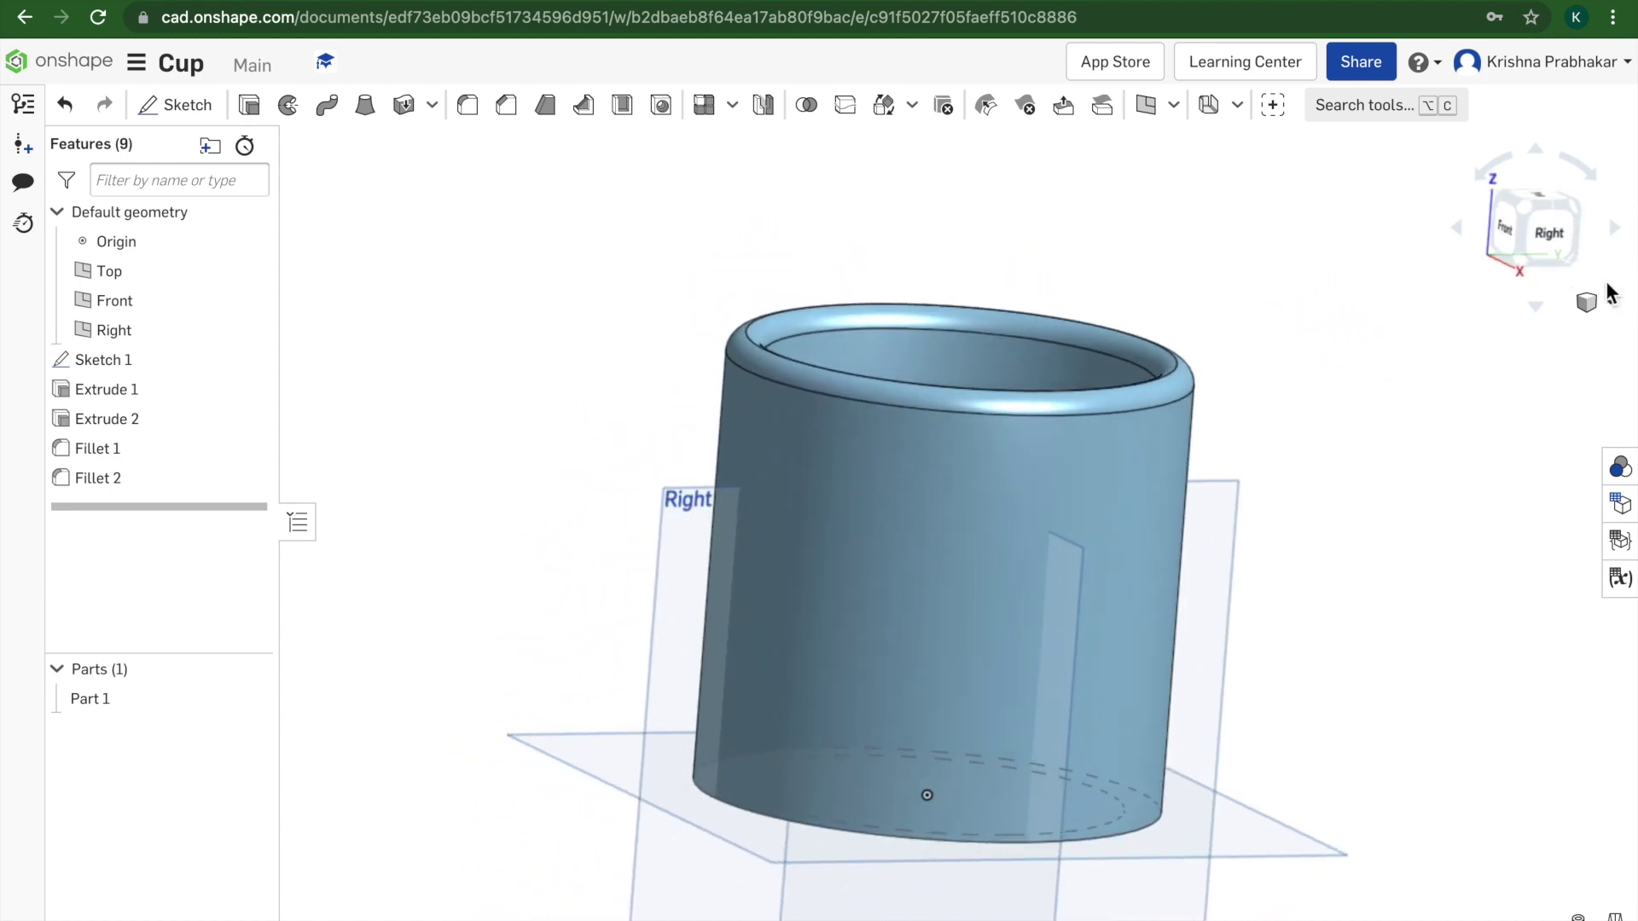
mouse_move(1484, 317)
right_down()
mouse_move(1436, 322)
mouse_move(1464, 300)
mouse_move(1498, 310)
right_up()
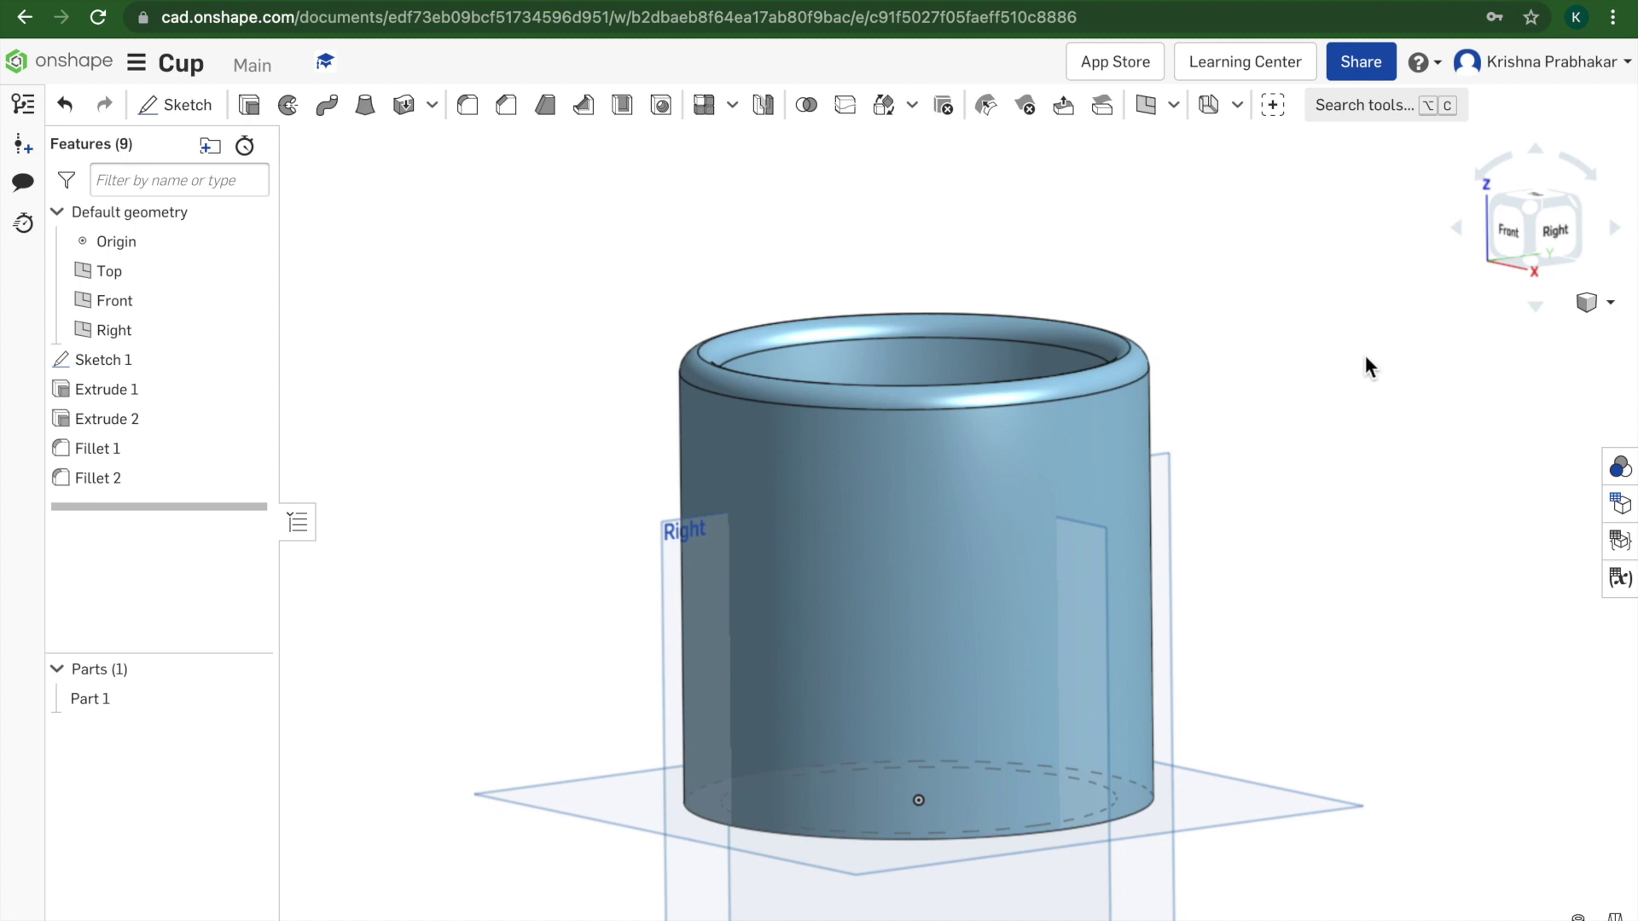
right_drag(1364, 355, 1385, 350)
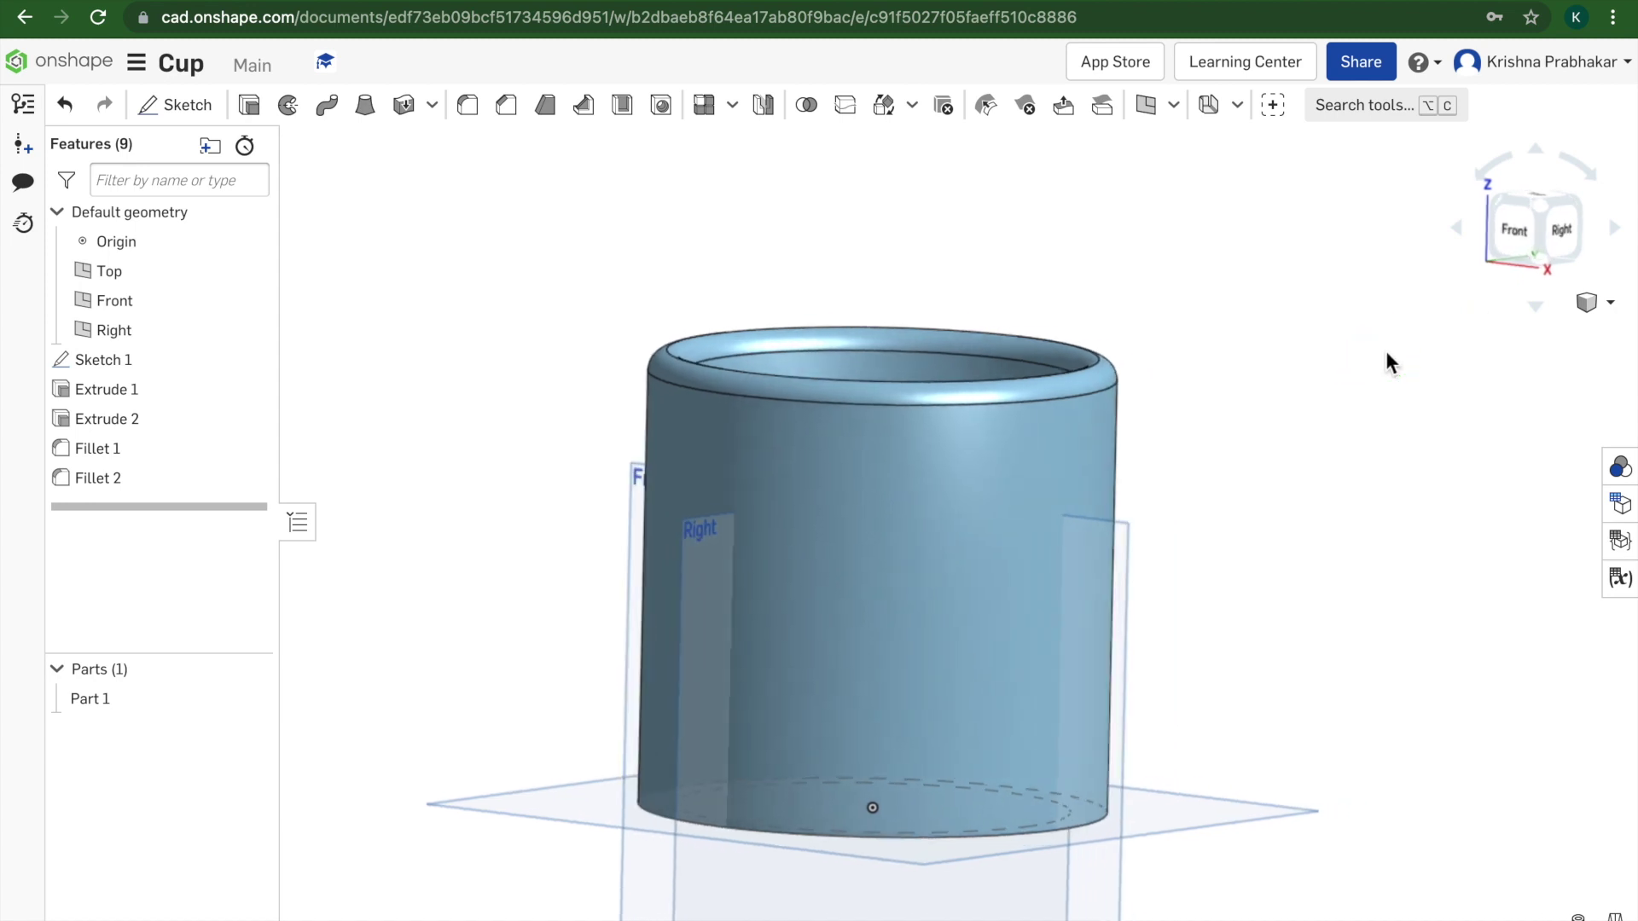
mouse_move(1375, 406)
right_down()
mouse_move(1353, 322)
mouse_move(1381, 420)
mouse_move(1361, 421)
right_up()
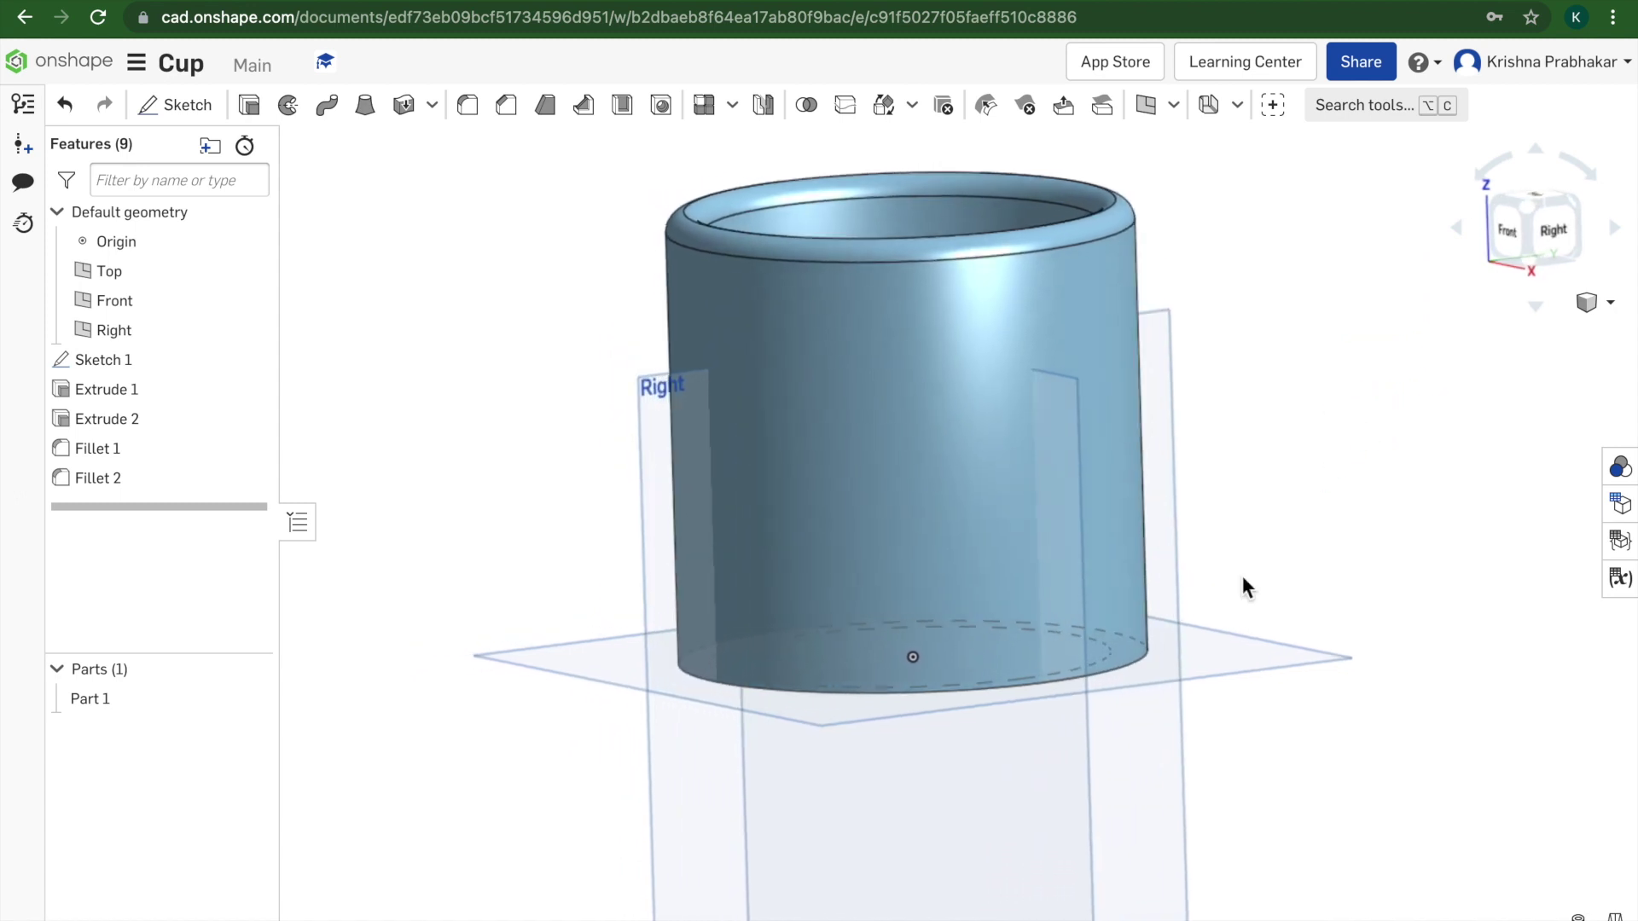
click(1032, 801)
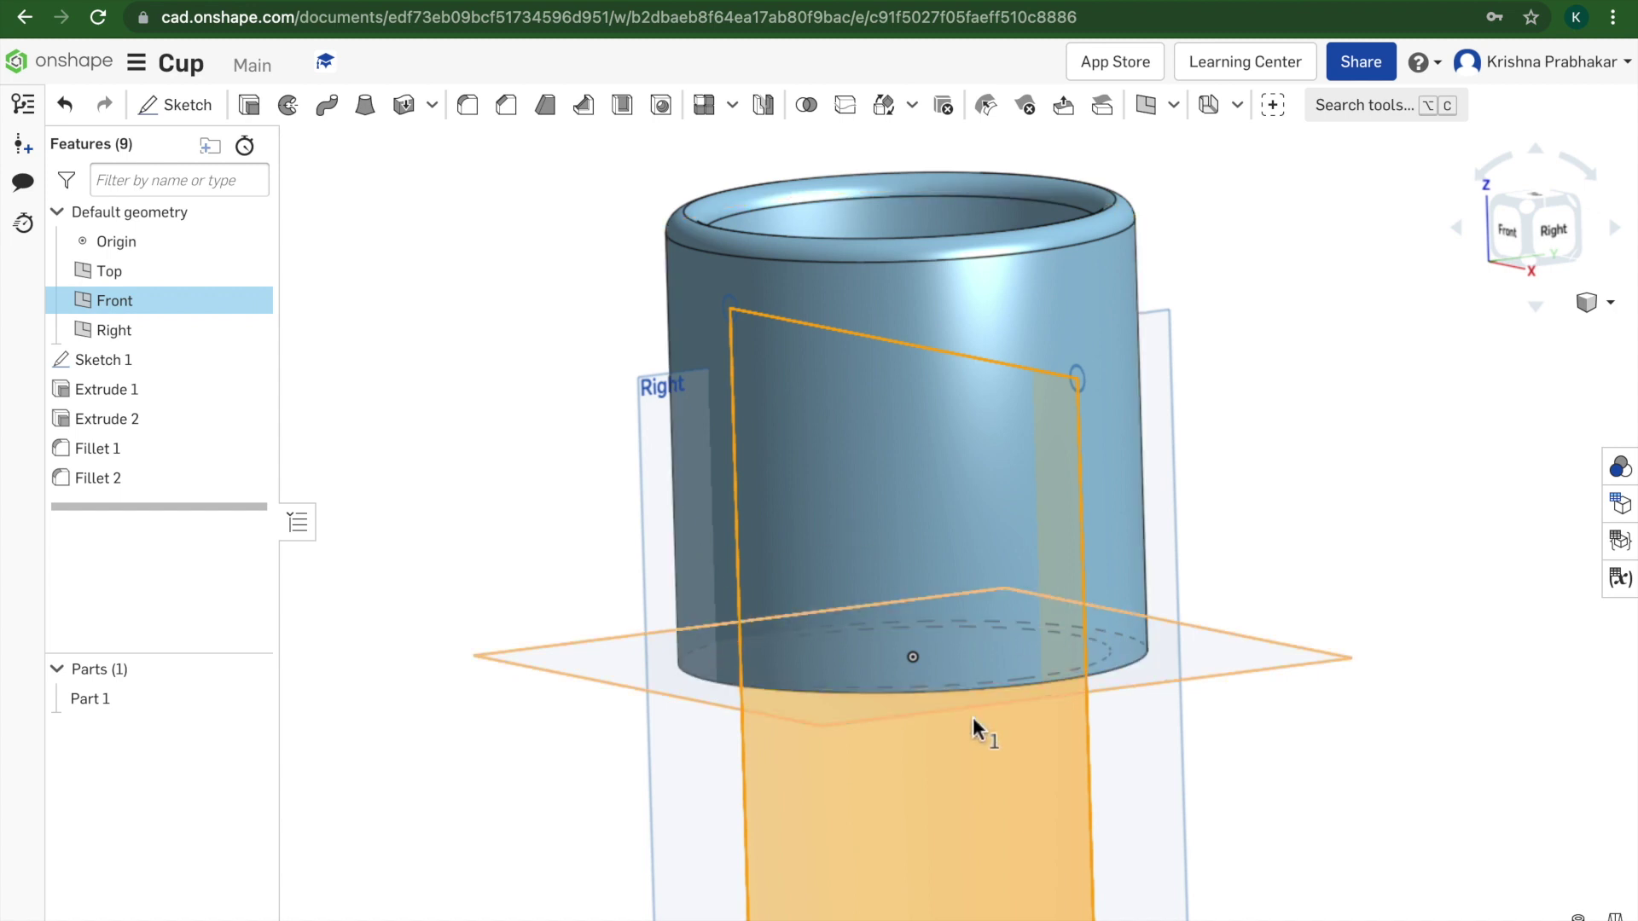
Step: Create Plane 1 offset 2.2 in from the Front plane, clear of the cup's side
right_click(970, 800)
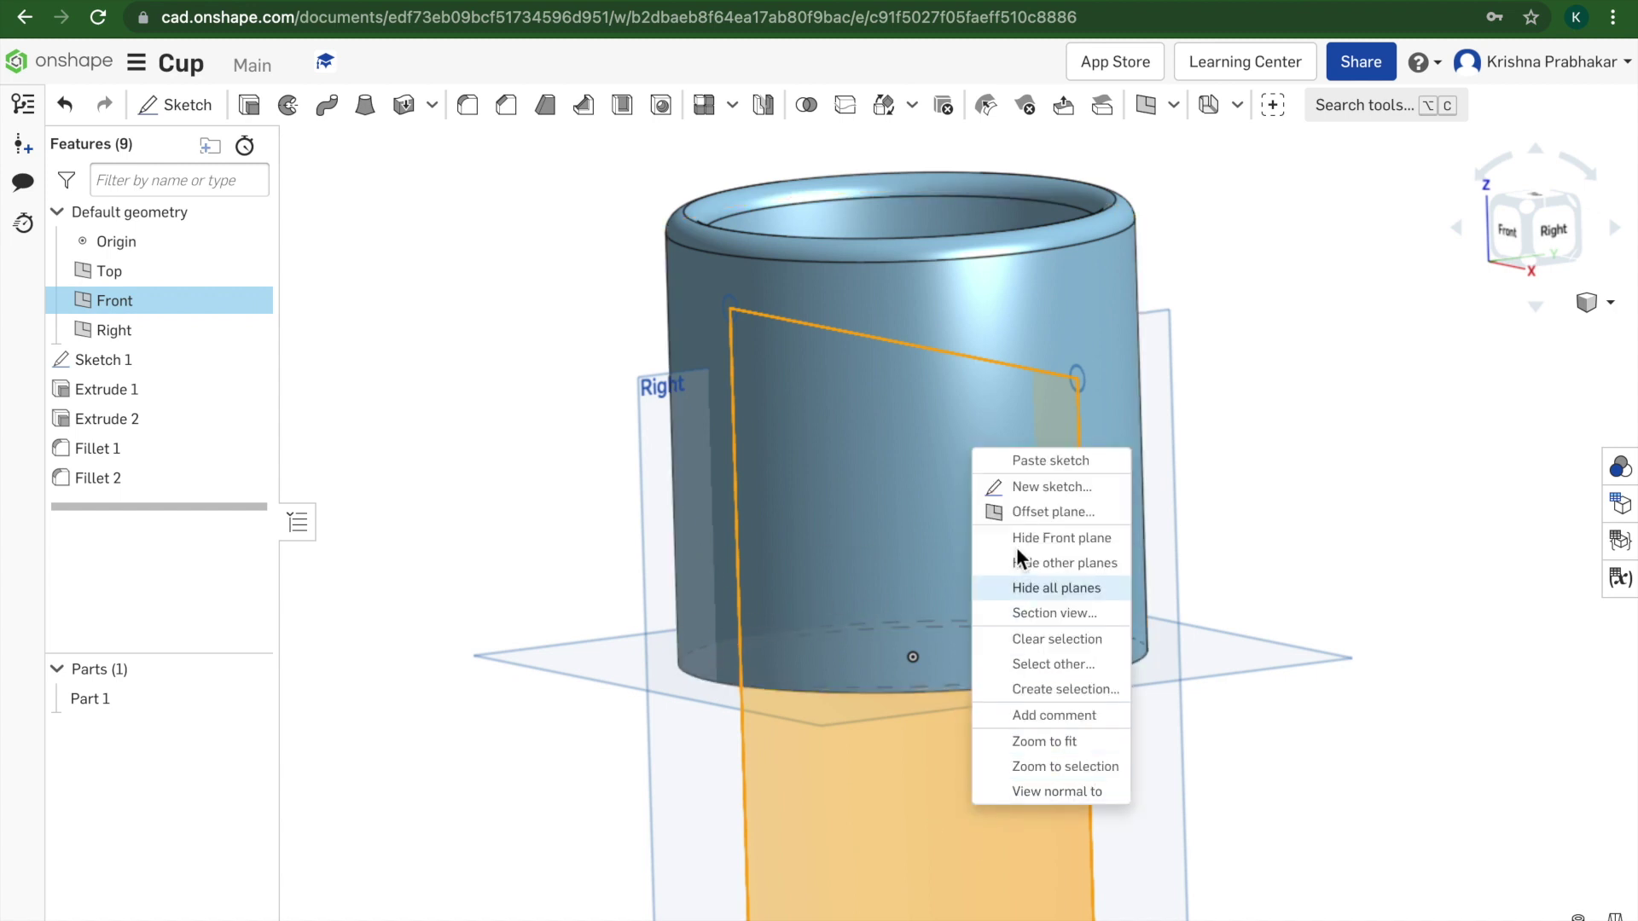
click(1020, 512)
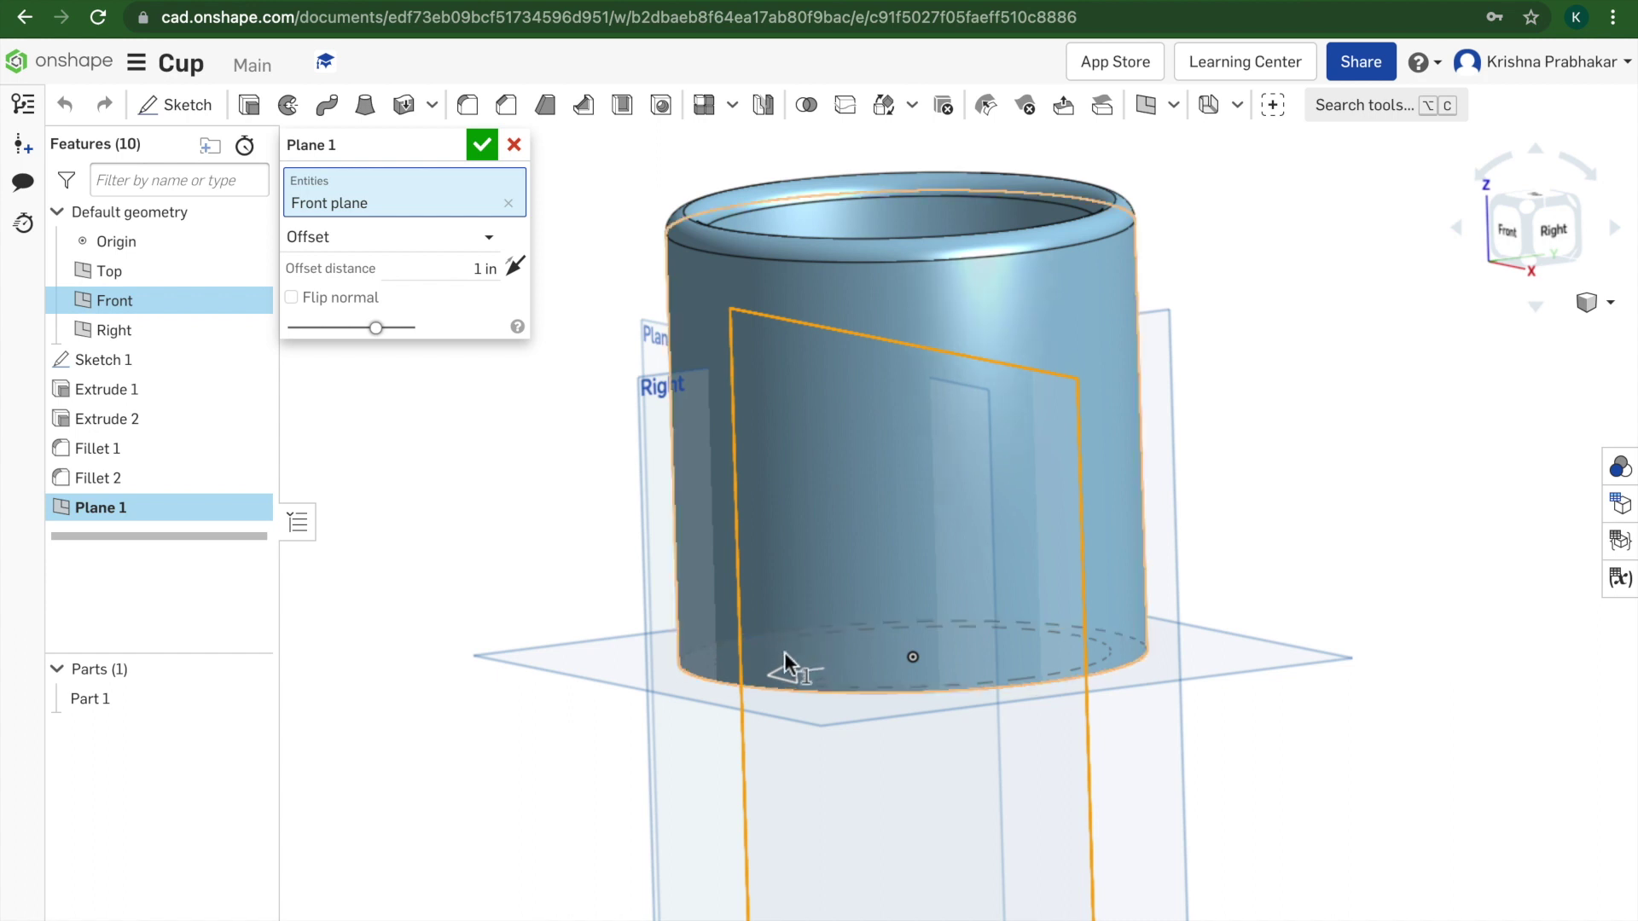
drag(783, 670, 668, 683)
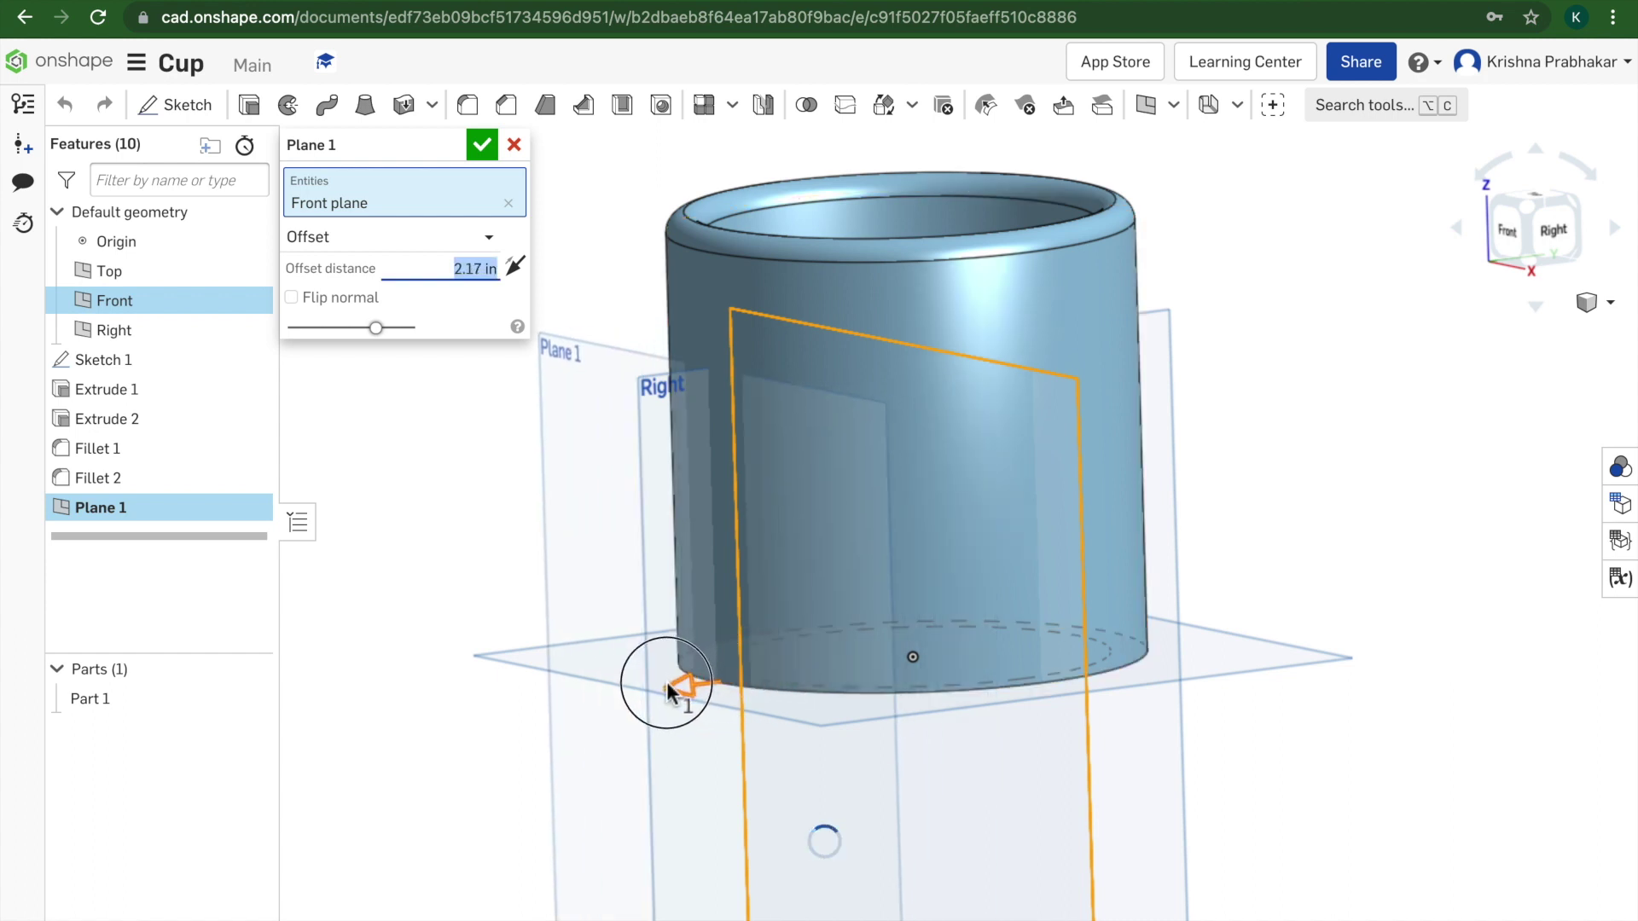
scroll(705, 397, up, 5)
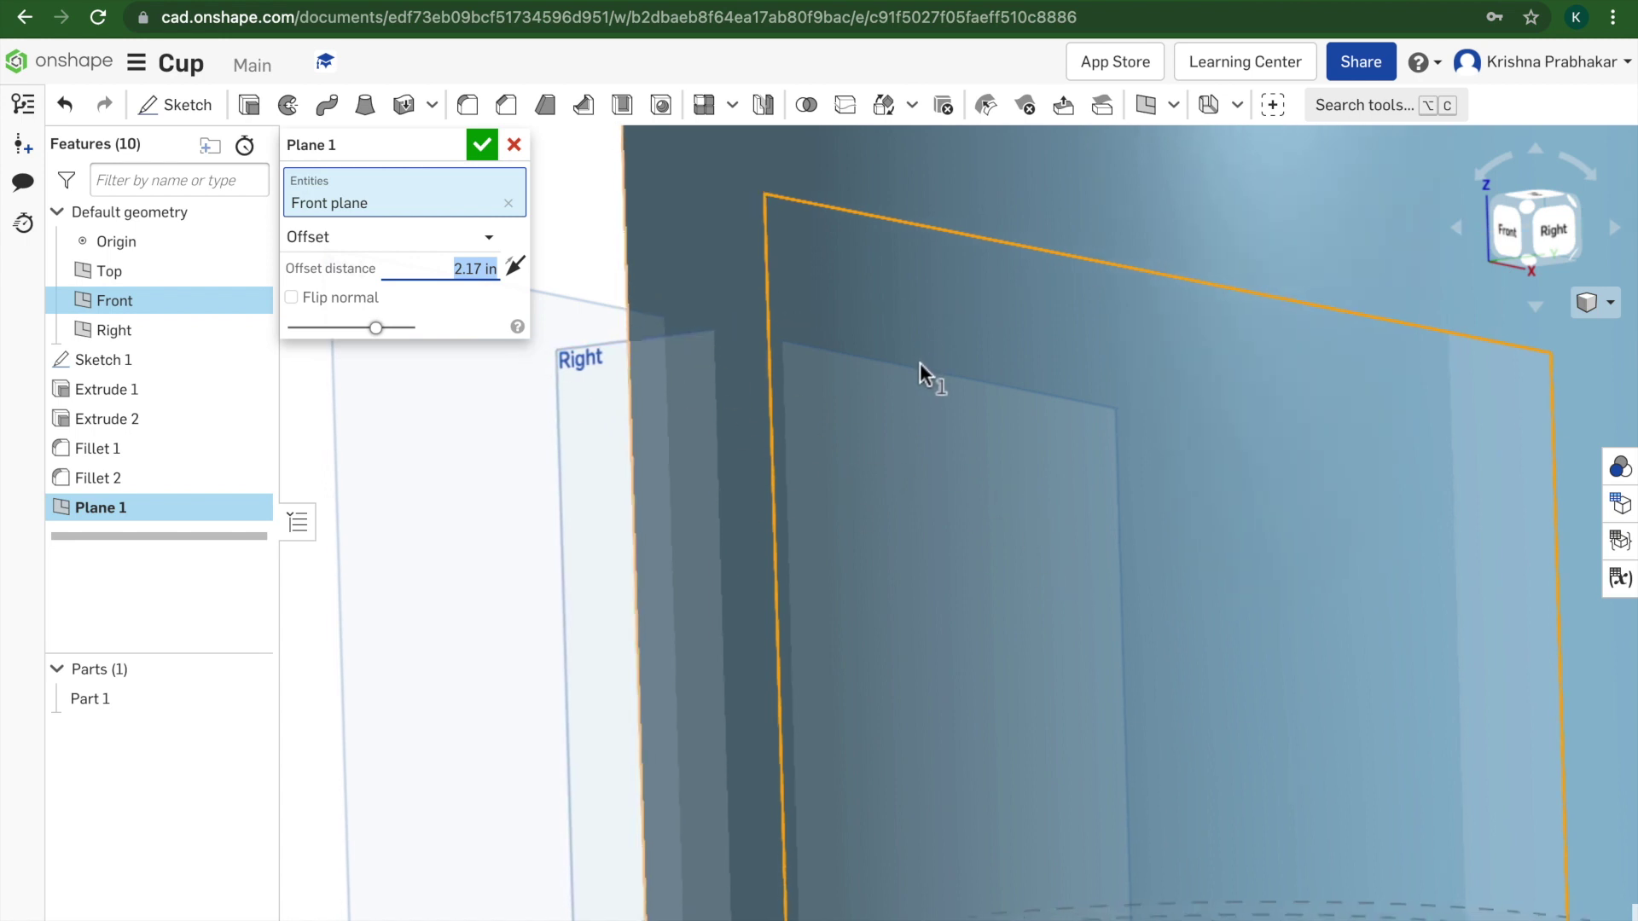
scroll(913, 376, down, 5)
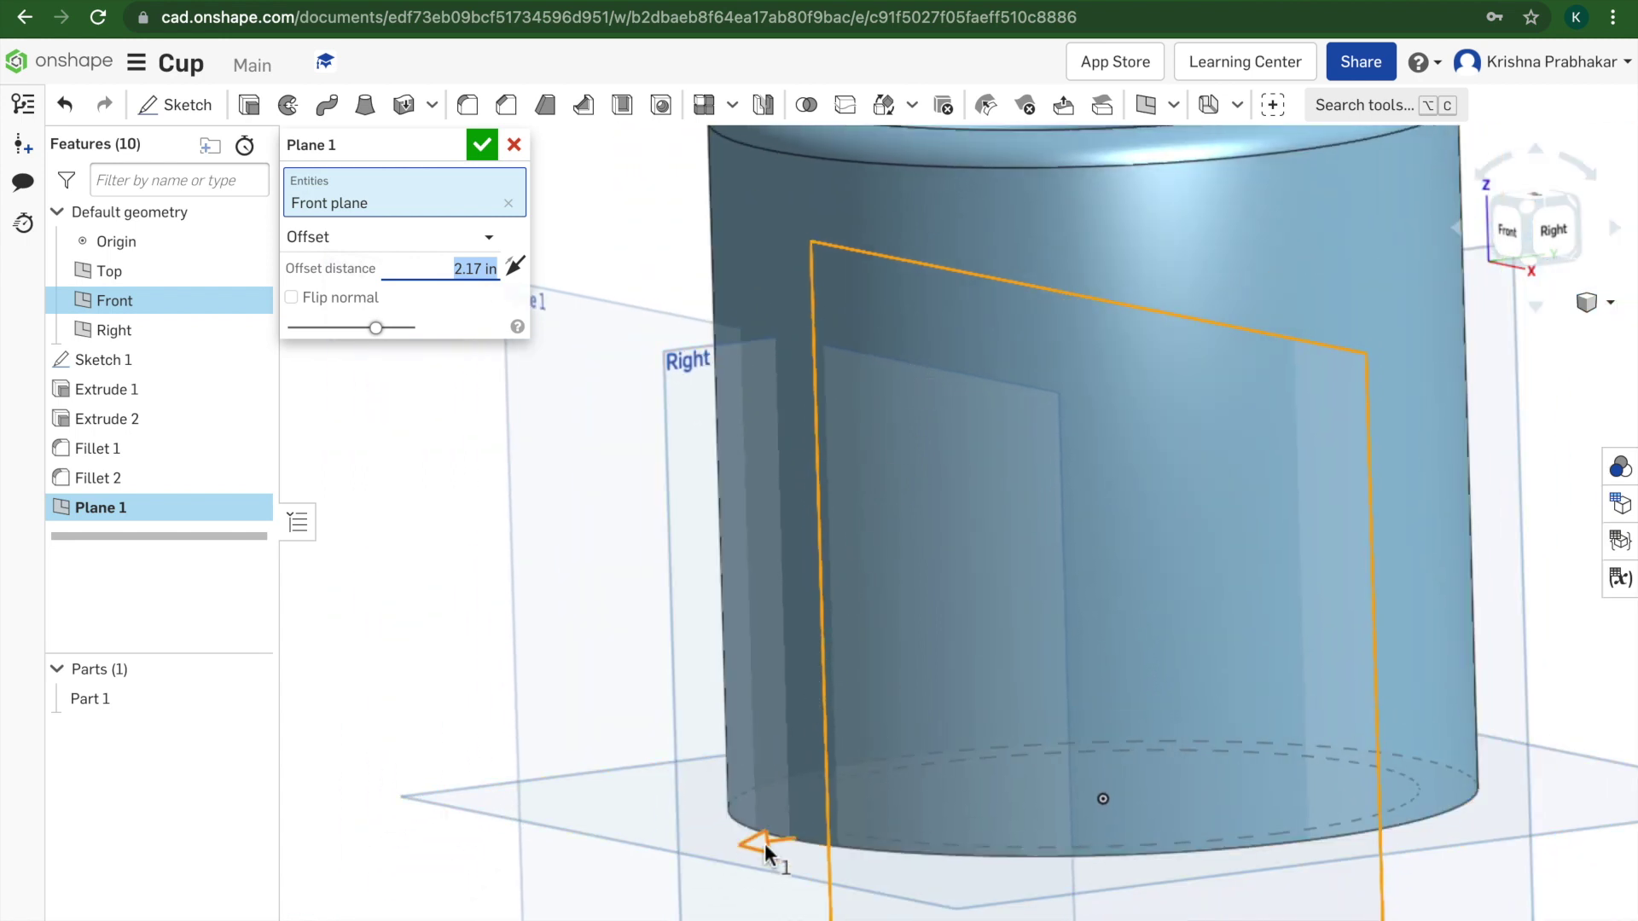
mouse_move(765, 842)
mouse_down()
mouse_move(750, 847)
mouse_move(779, 829)
mouse_move(734, 862)
mouse_move(797, 833)
mouse_move(776, 833)
mouse_up()
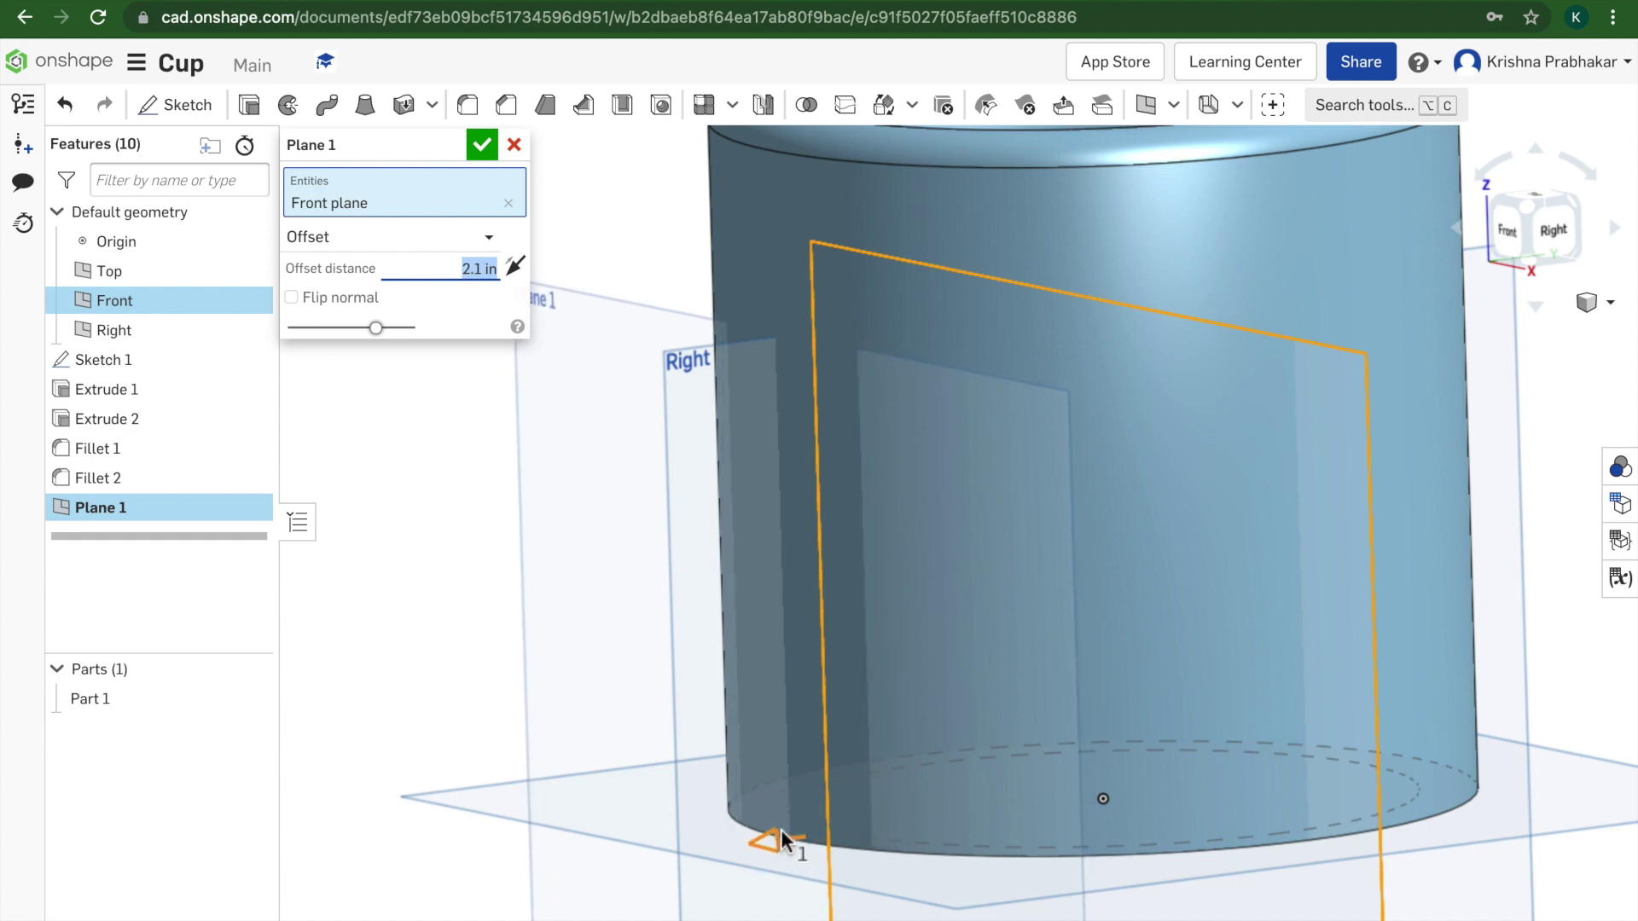
drag(782, 832, 768, 840)
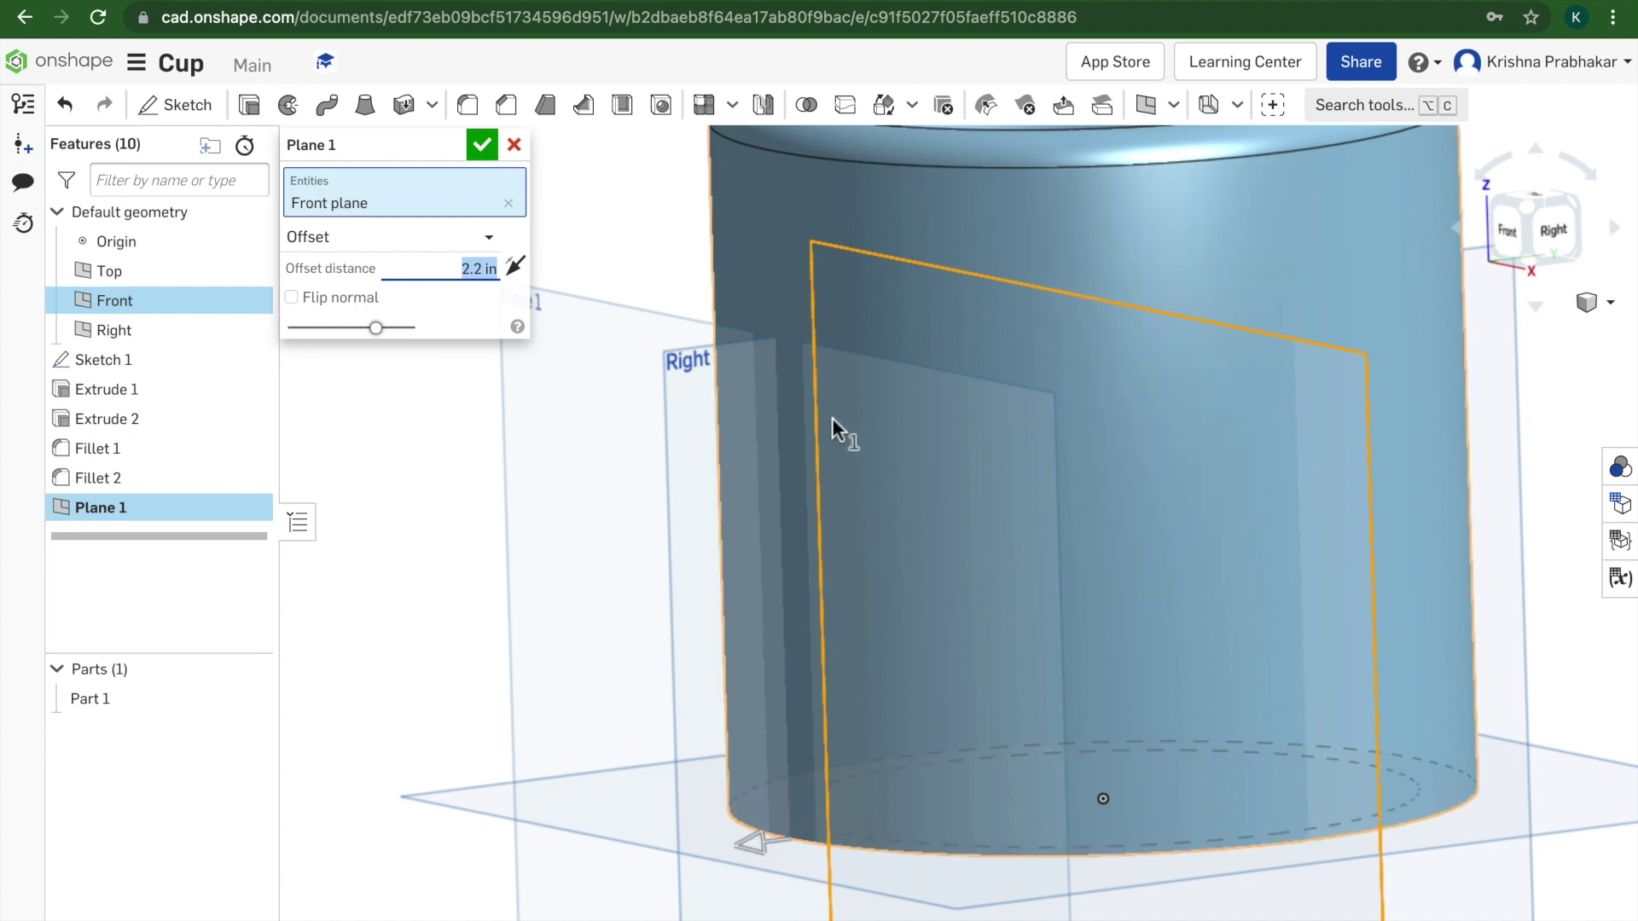
scroll(725, 335, up, 3)
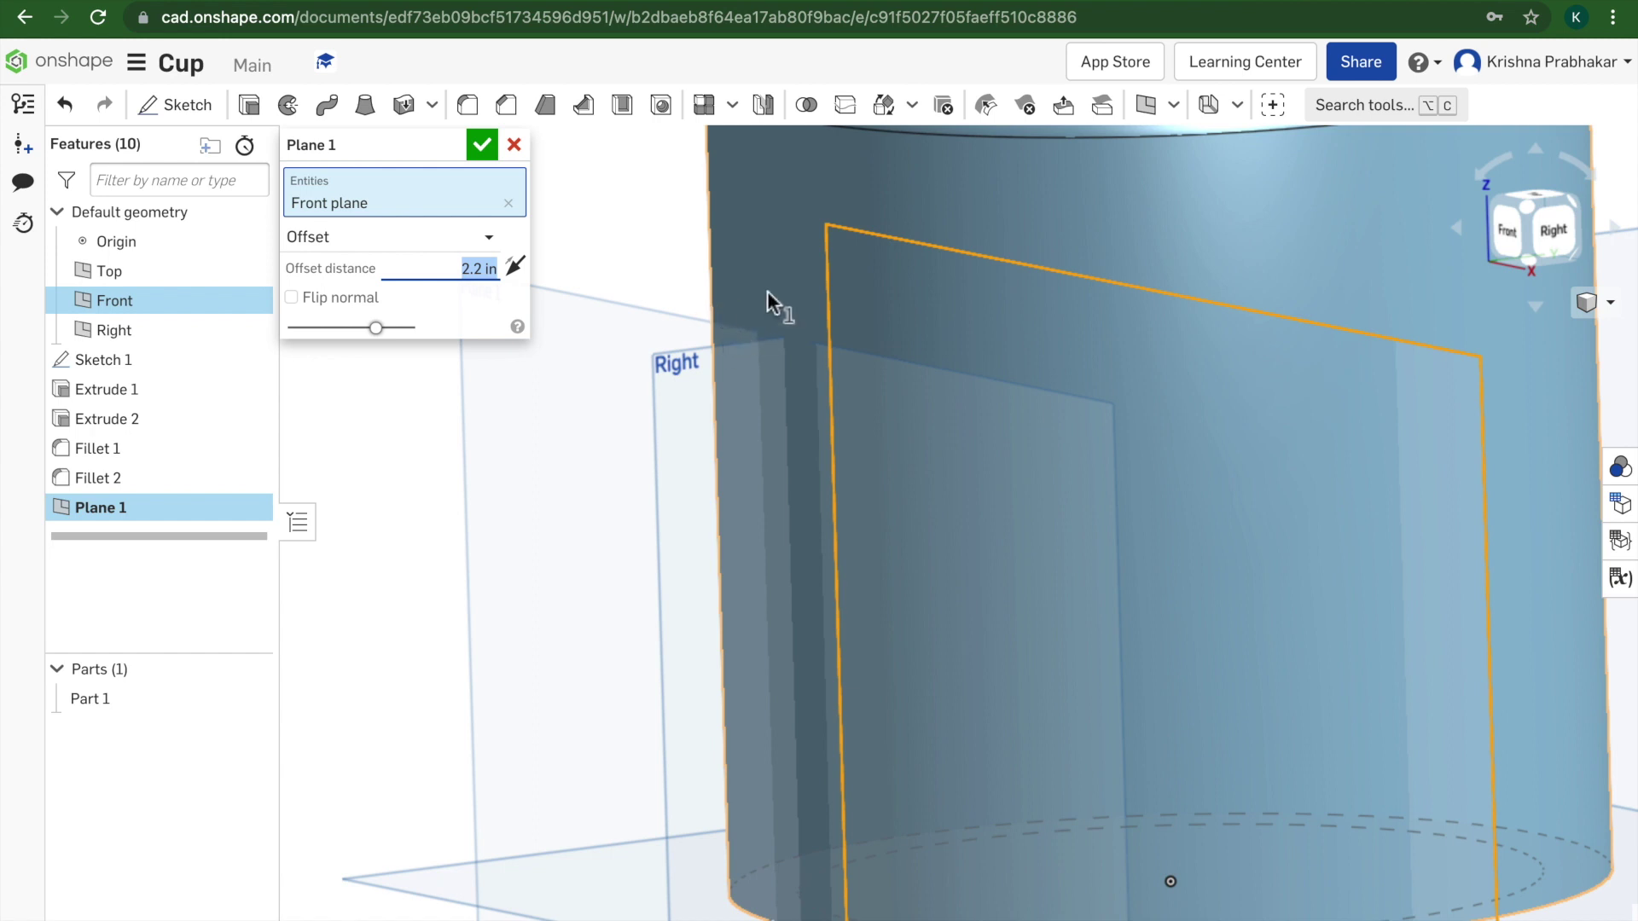
click(483, 146)
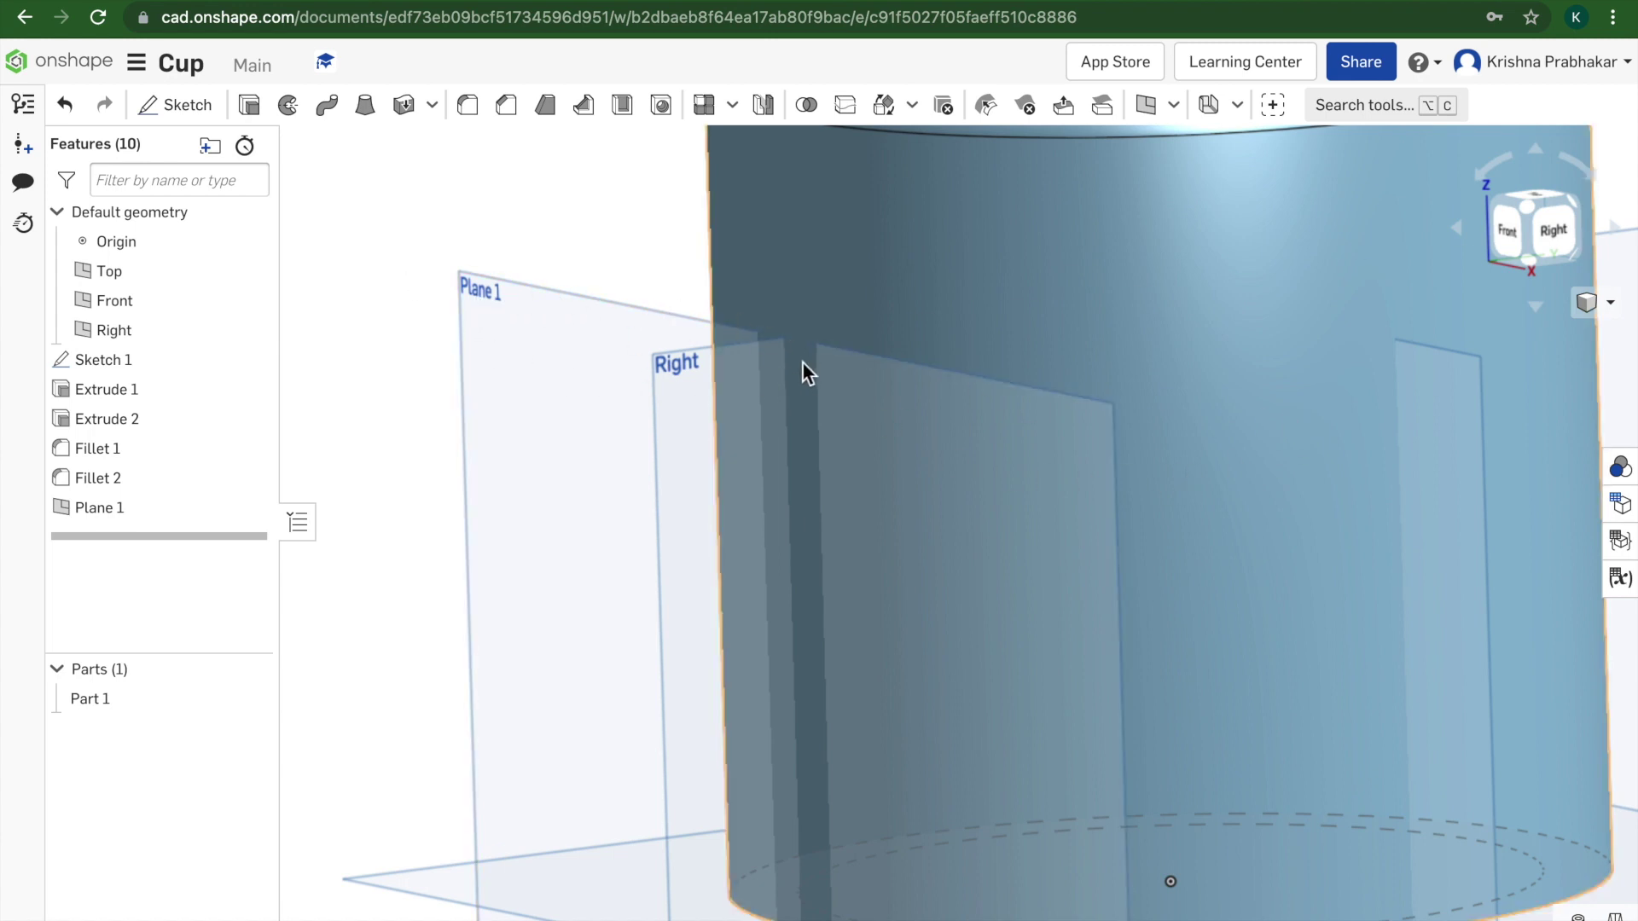
scroll(802, 364, up, 5)
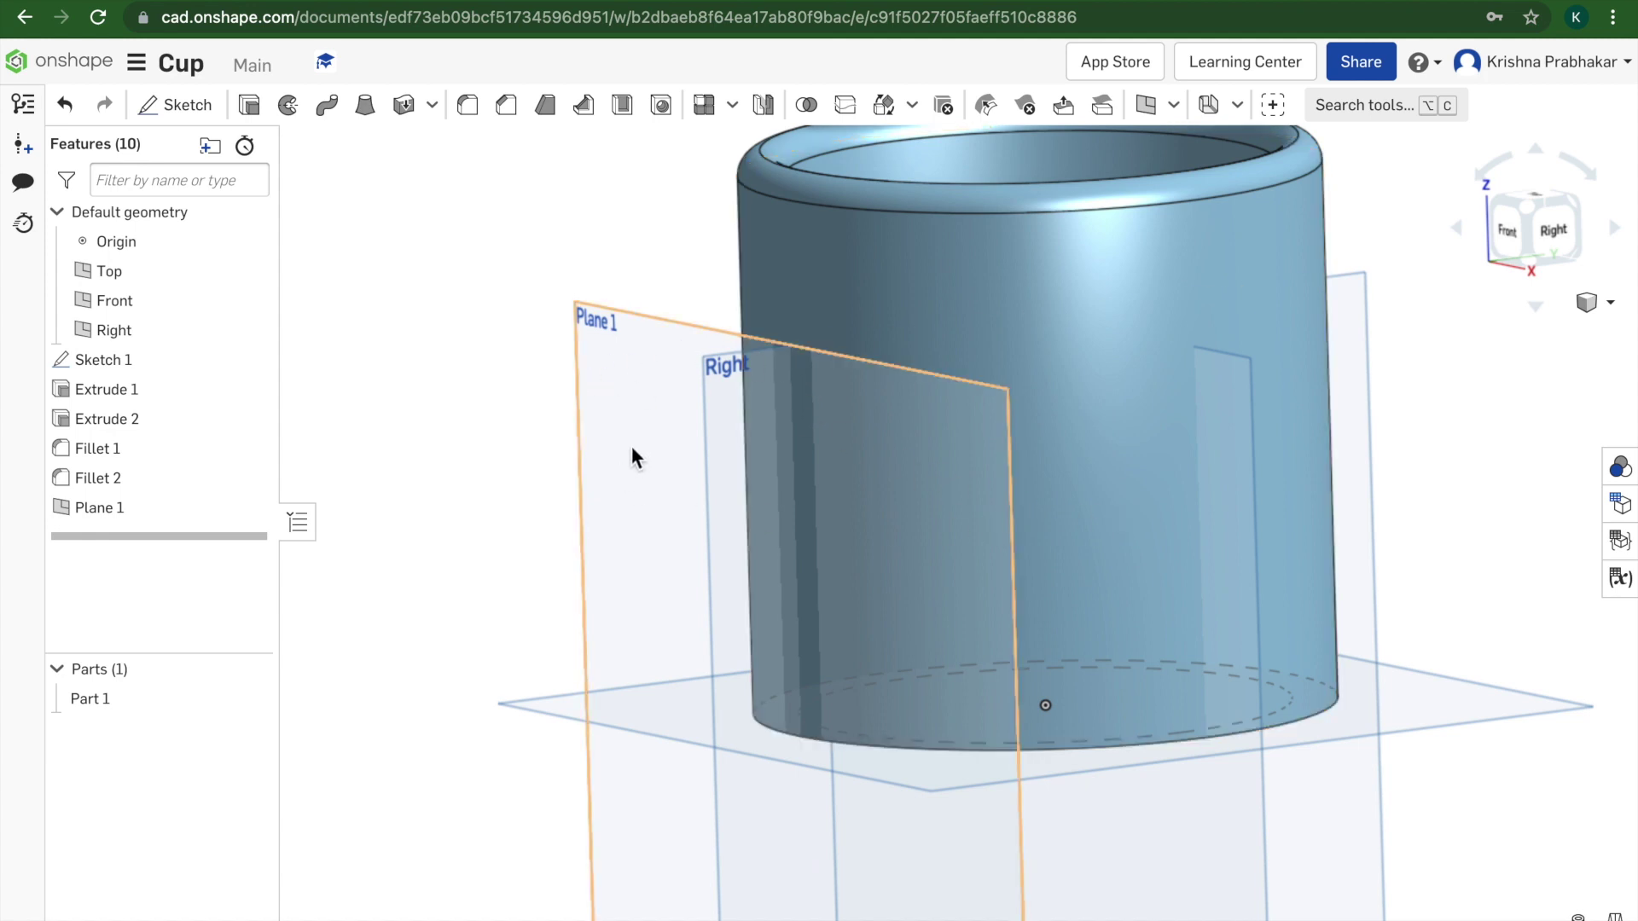
right_click(628, 366)
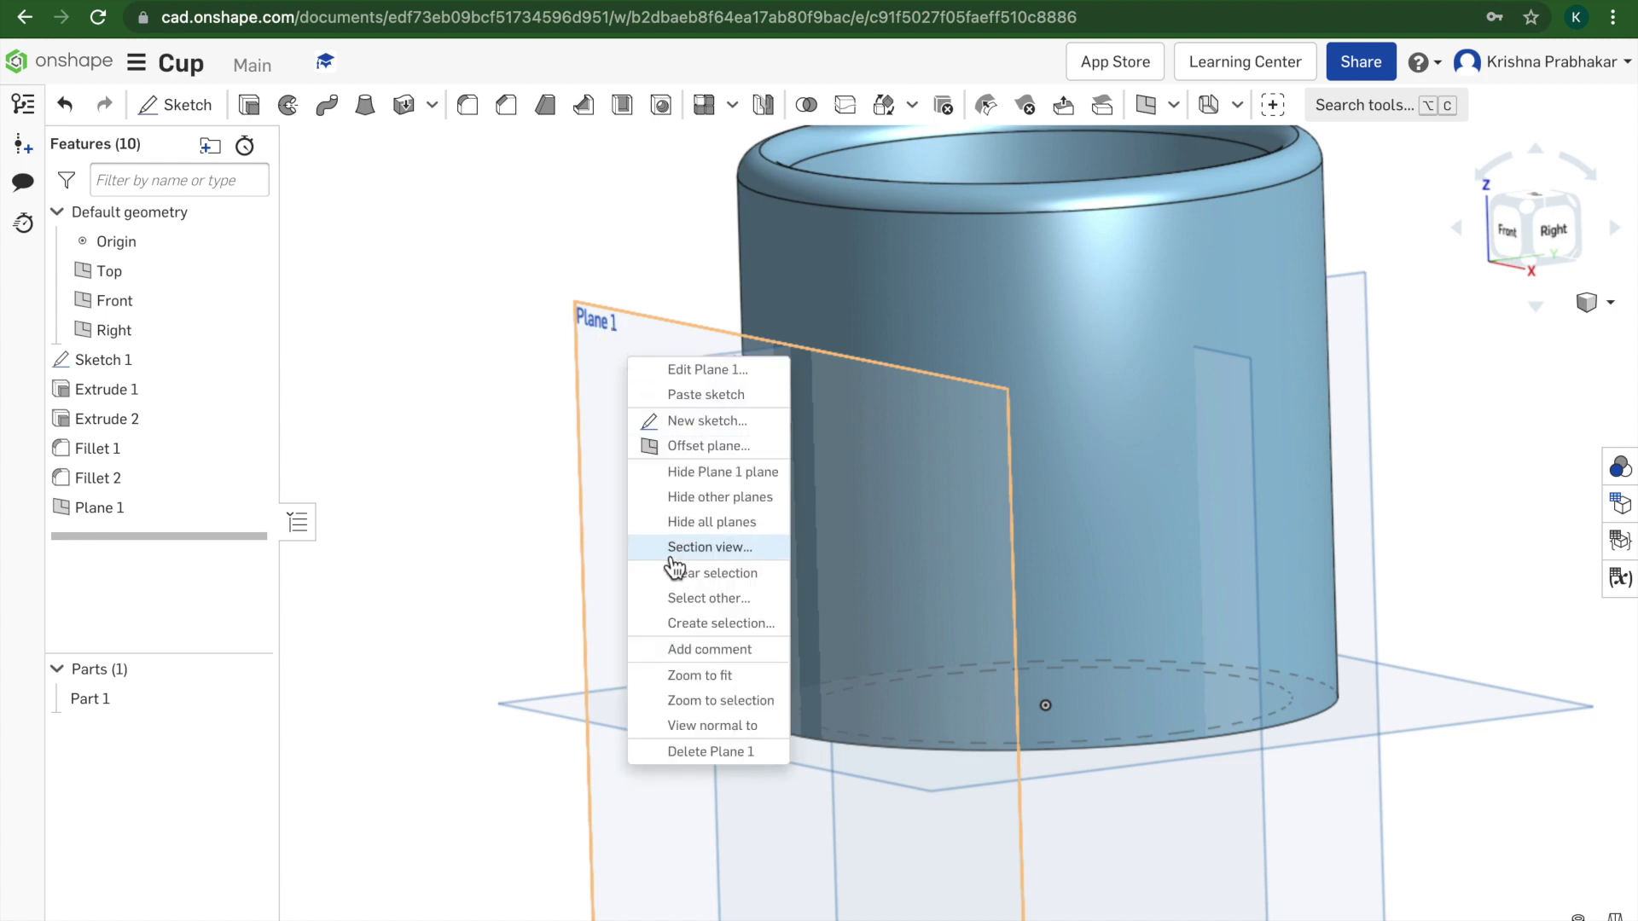
Step: Start Sketch 2 on Plane 1 and draw a Ø0.999 circle centred on the vertical axis
click(680, 723)
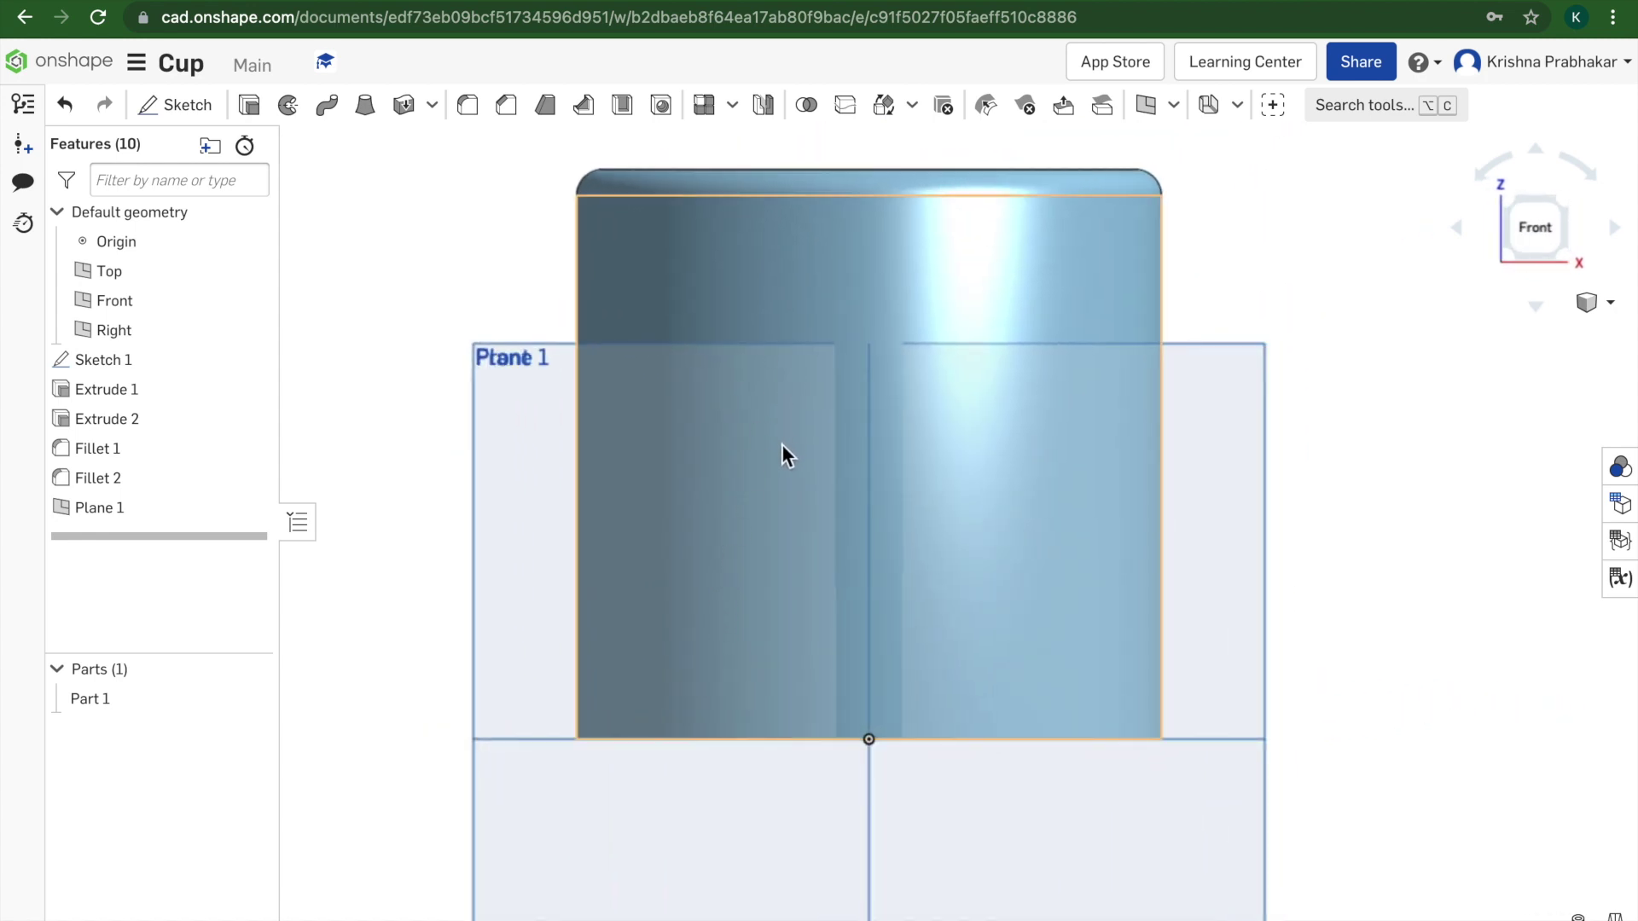
right_click(499, 423)
click(539, 492)
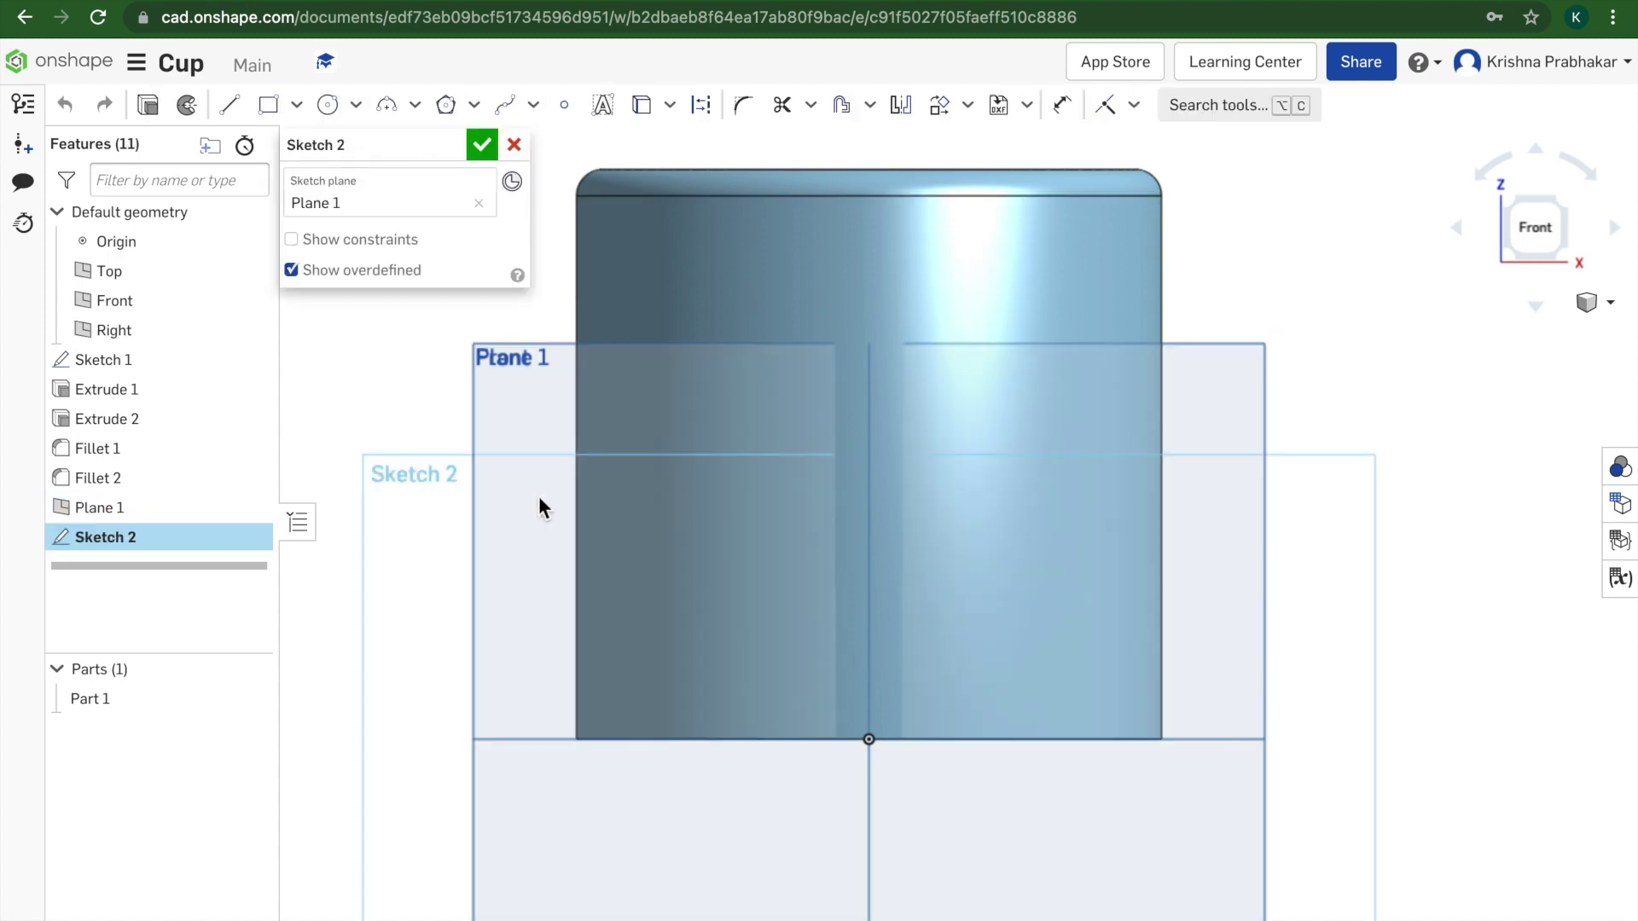
click(327, 104)
click(870, 554)
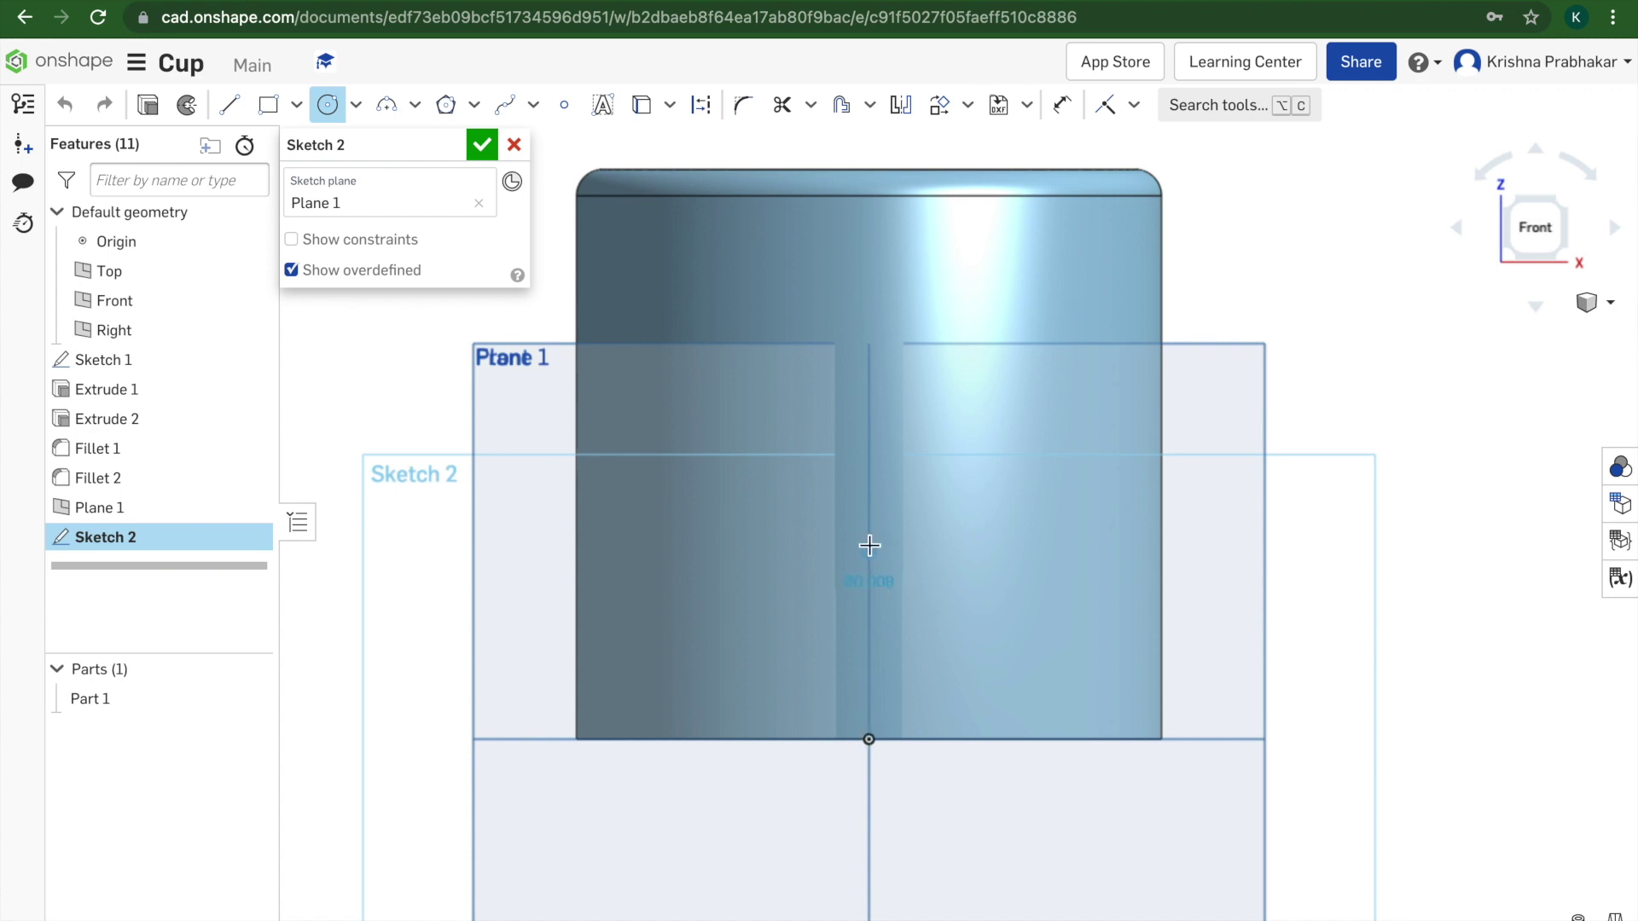
click(840, 501)
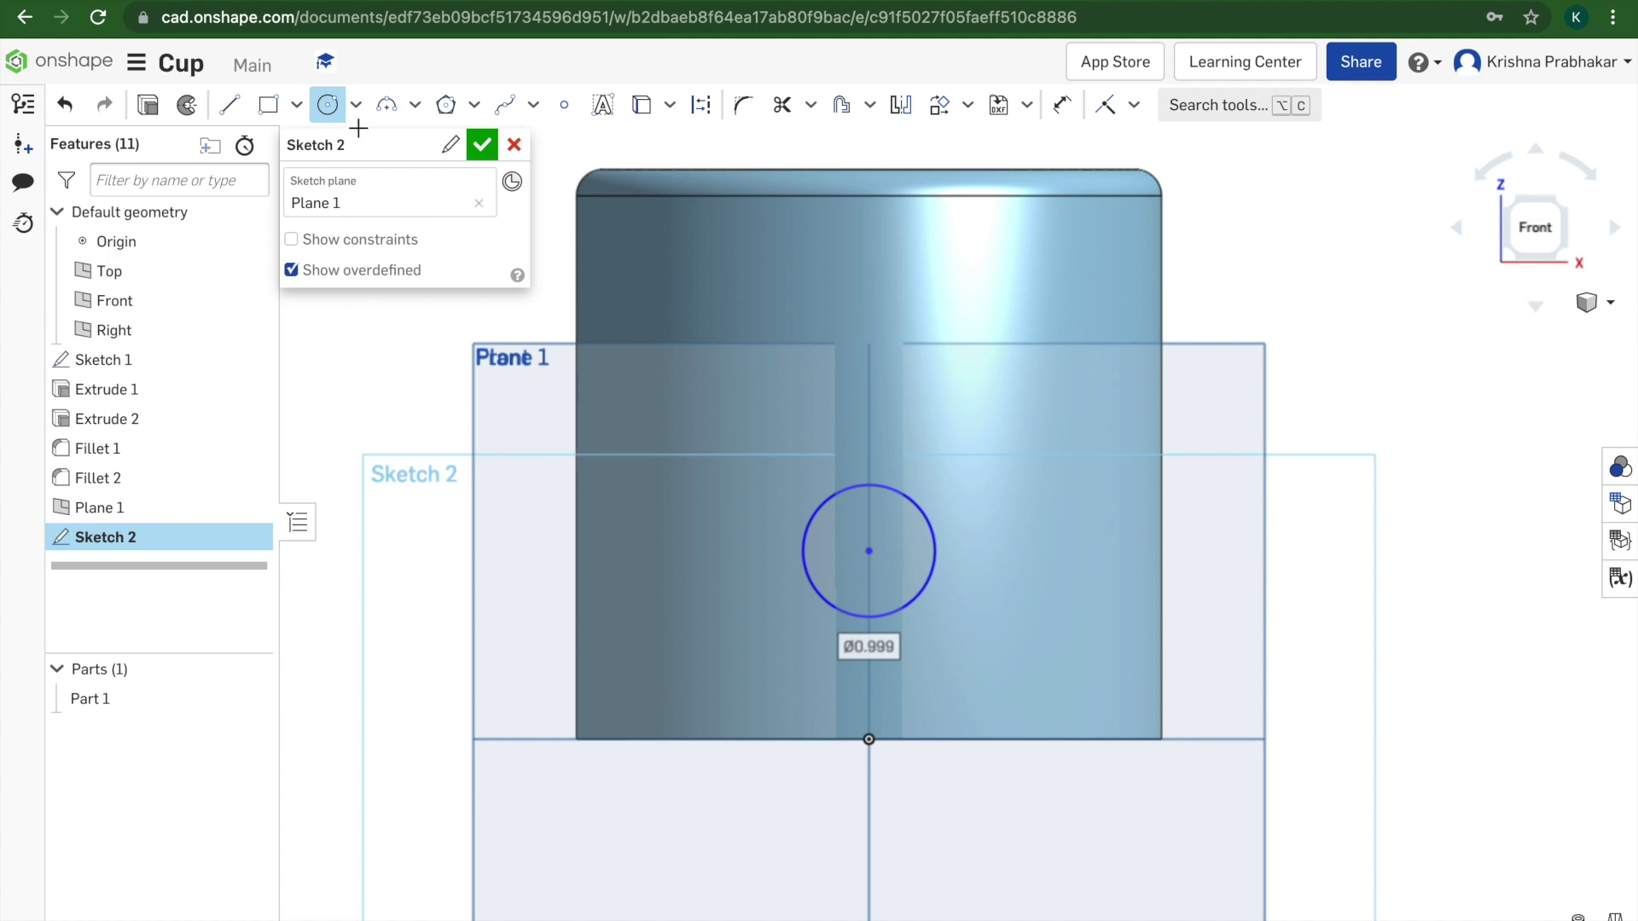
click(327, 105)
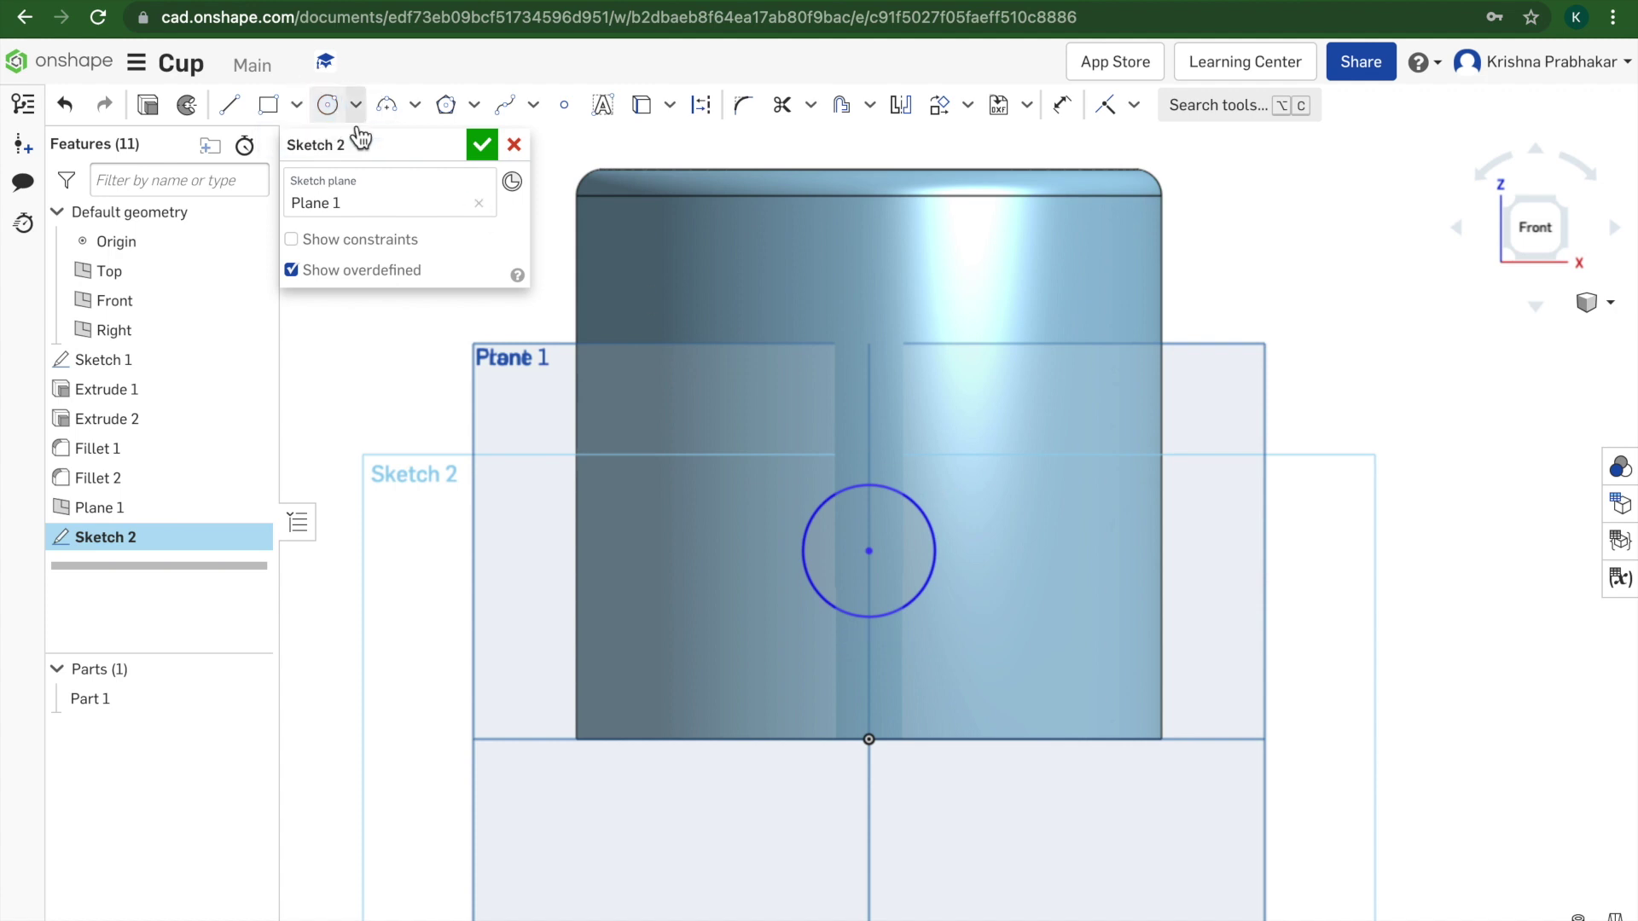
Step: Copy the new circle and paste a duplicate of it
click(827, 508)
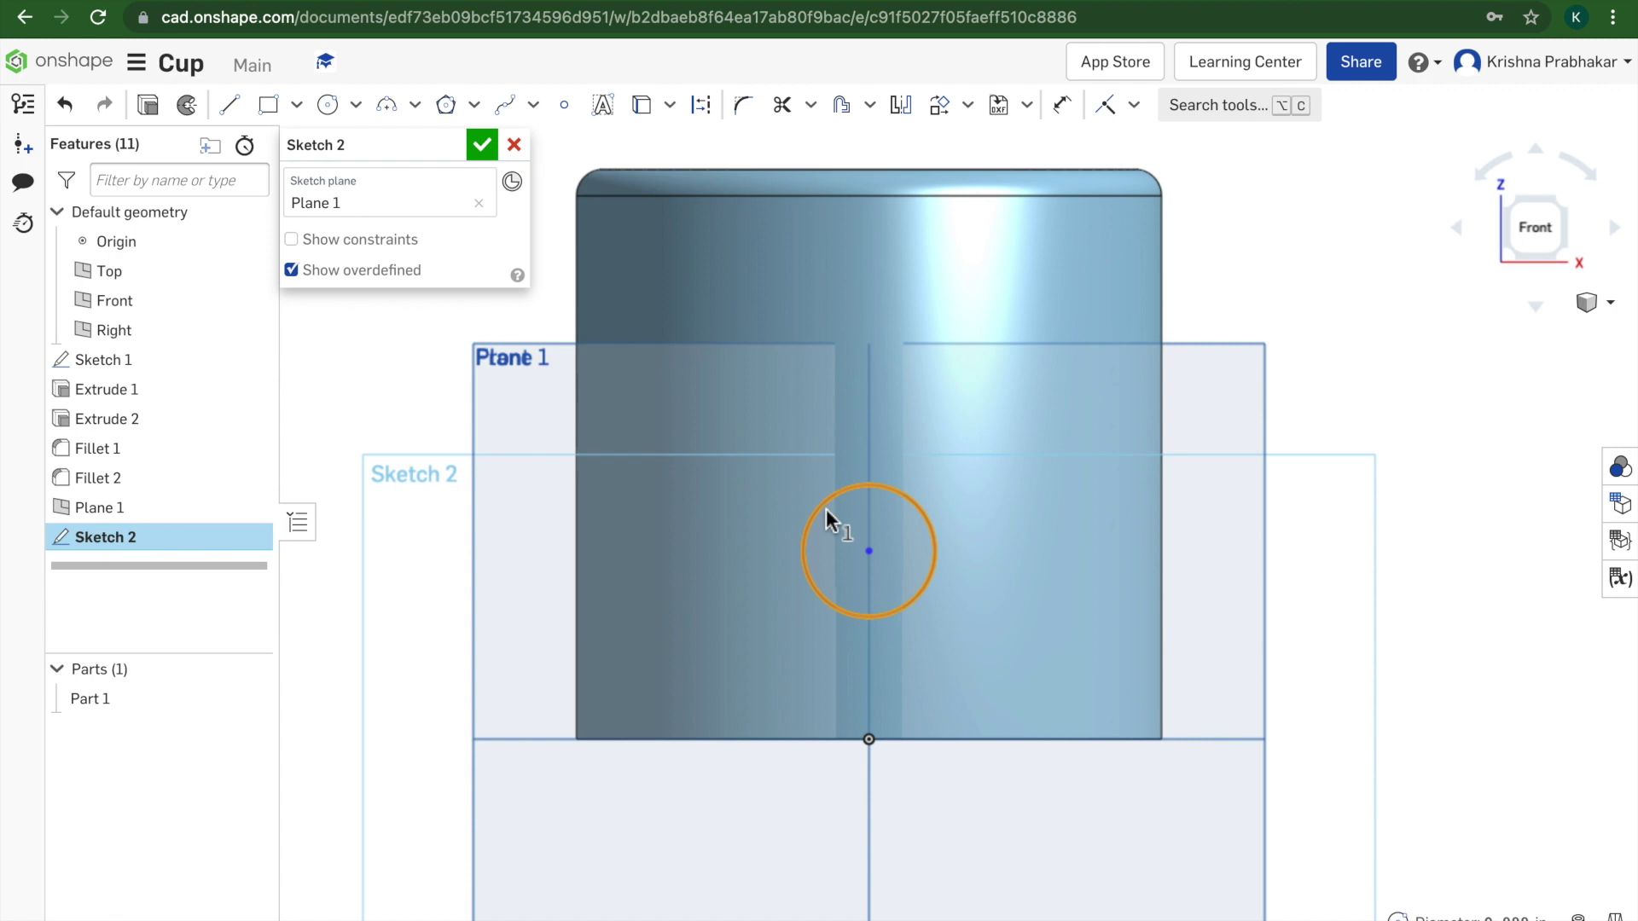
key(super+c)
key(super+v)
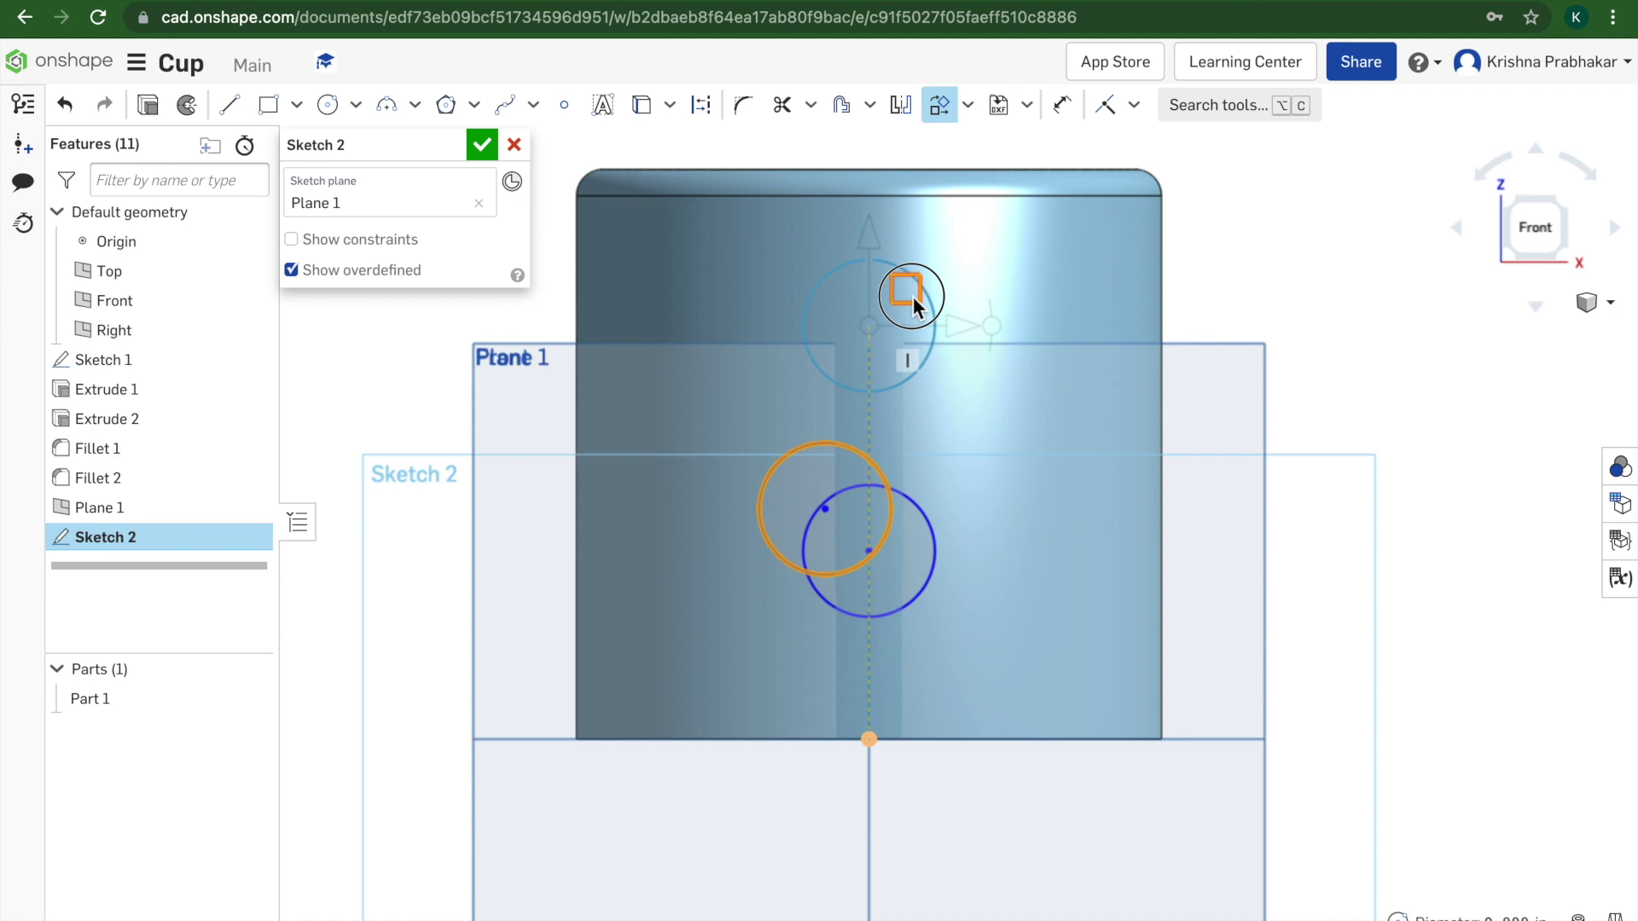
Step: Place the pasted circle higher on the vertical axis and finish Sketch 2
click(912, 295)
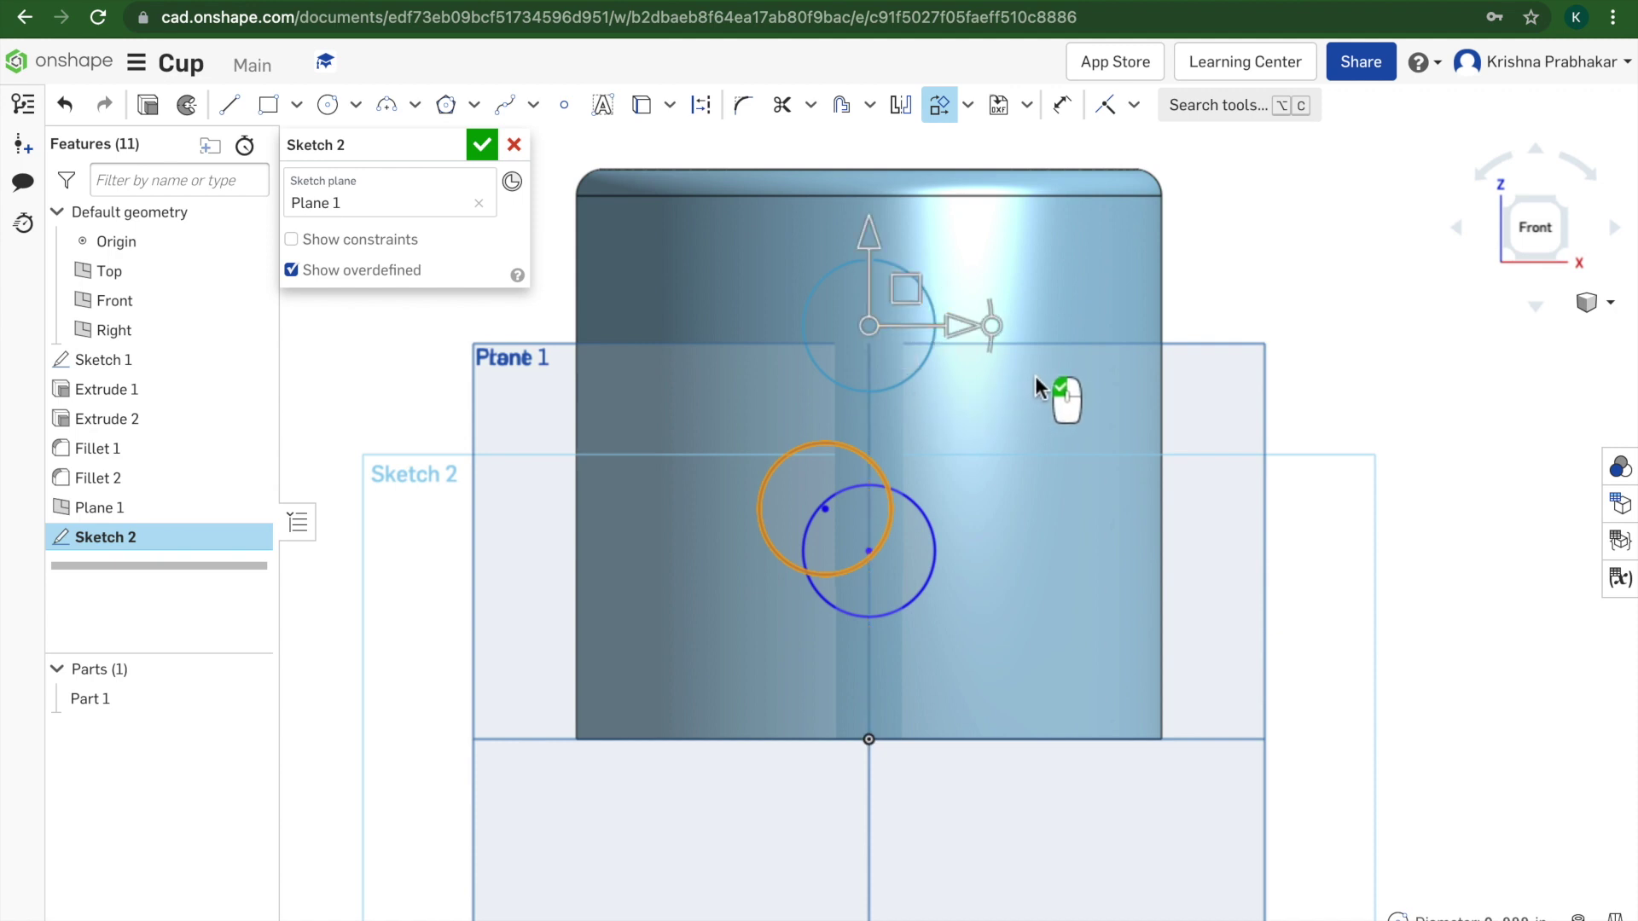
click(1023, 278)
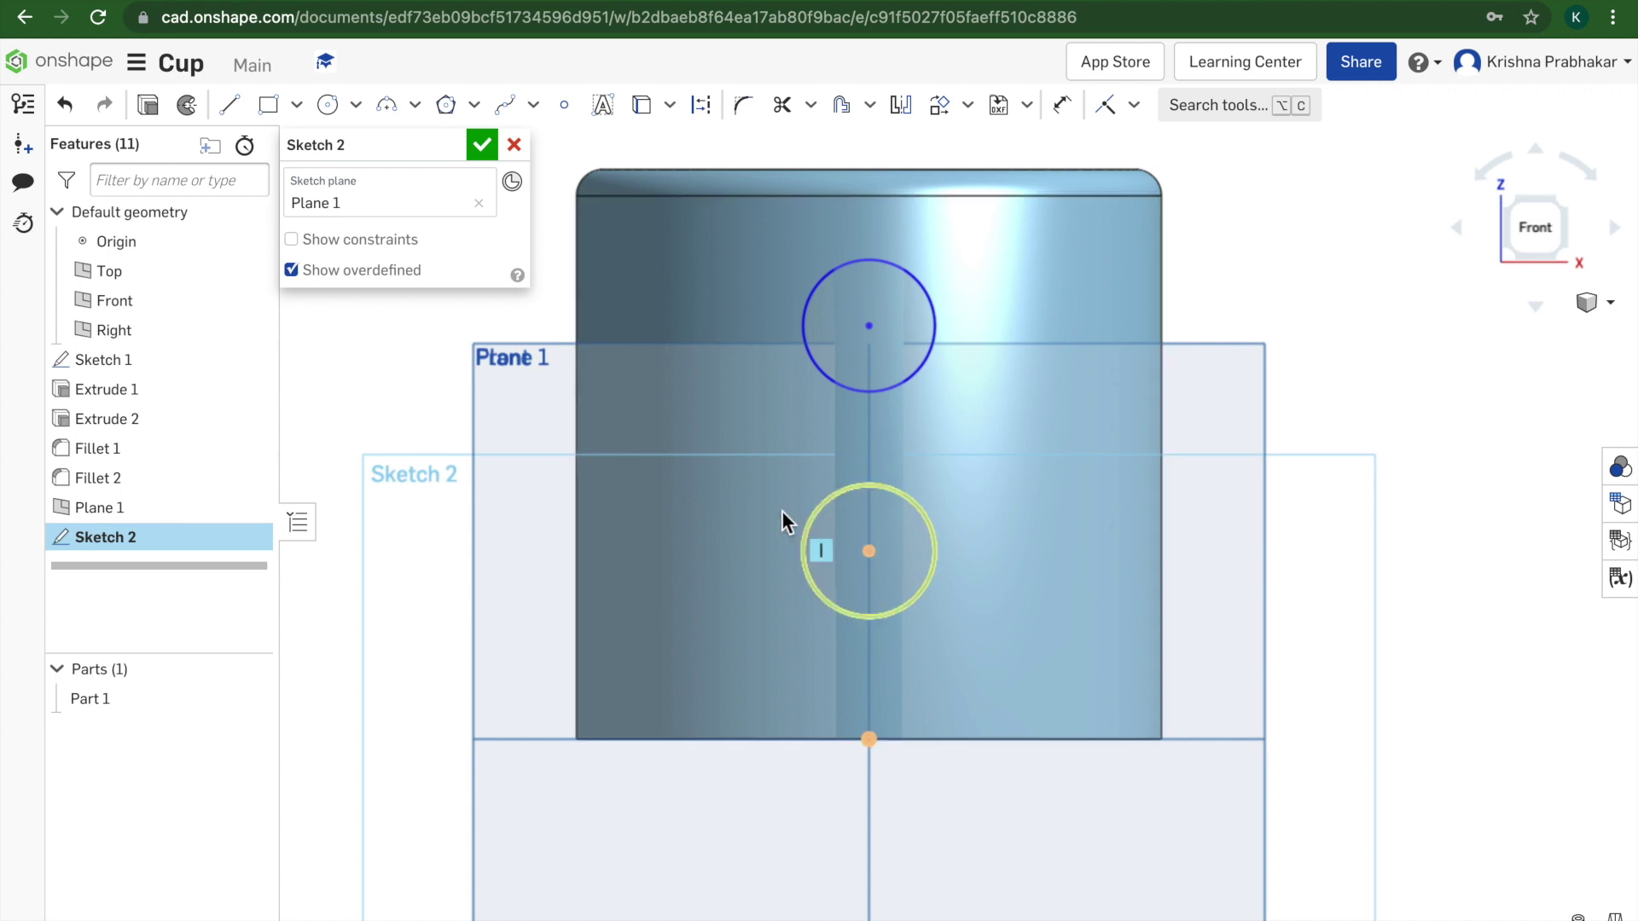
click(474, 153)
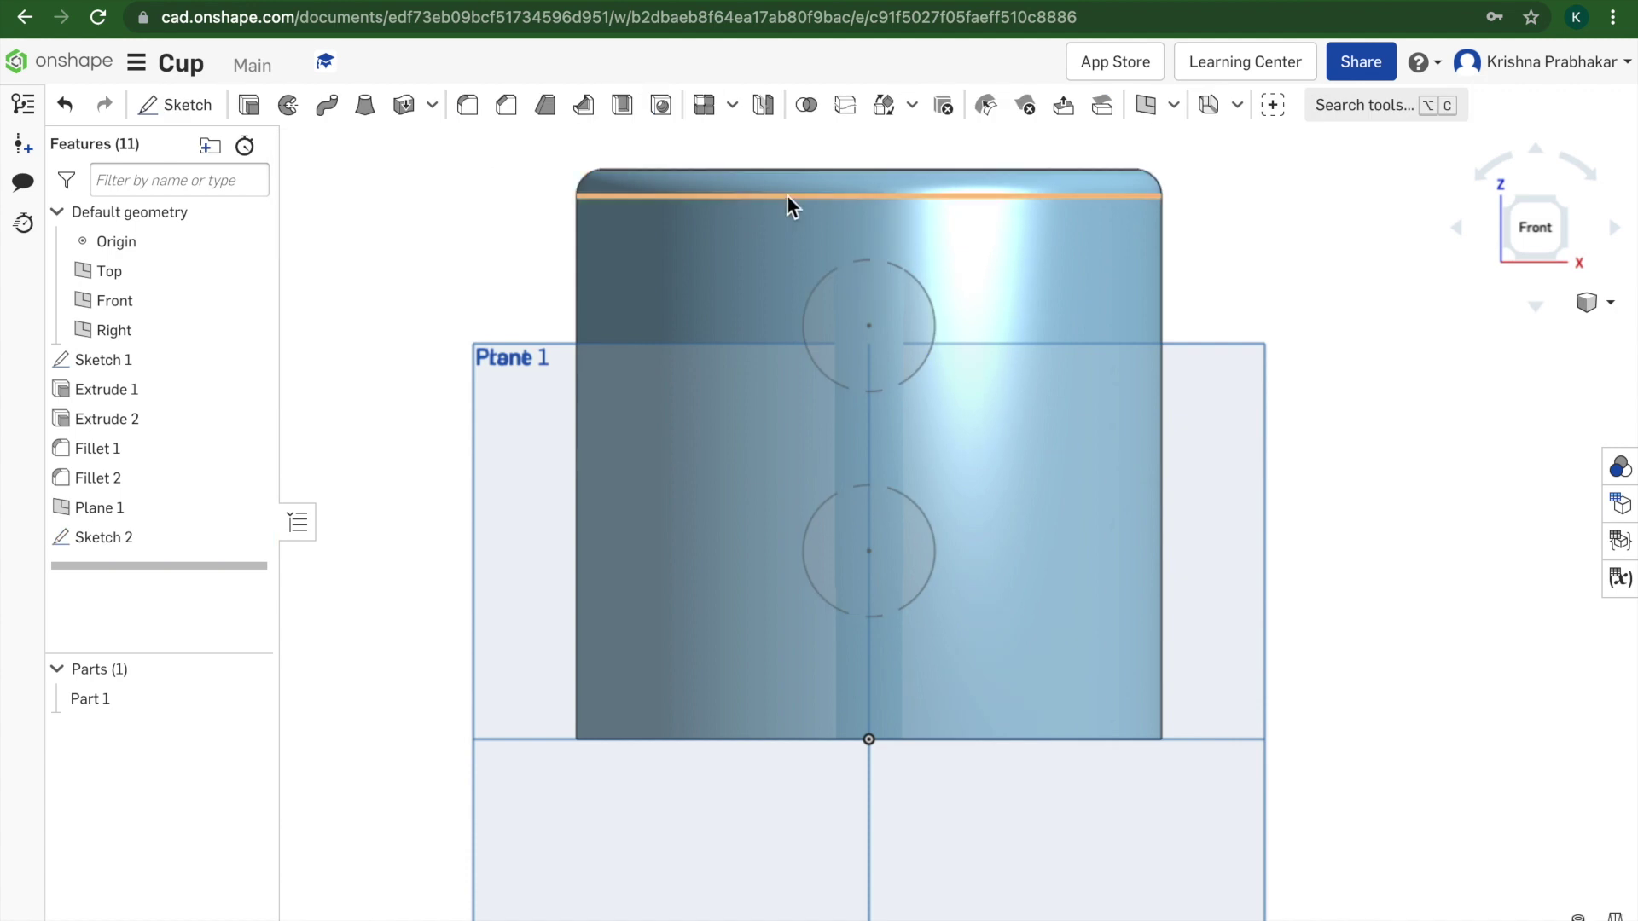
Step: Face the model from the Right view and start a new sketch on the Right plane
right_click(1421, 480)
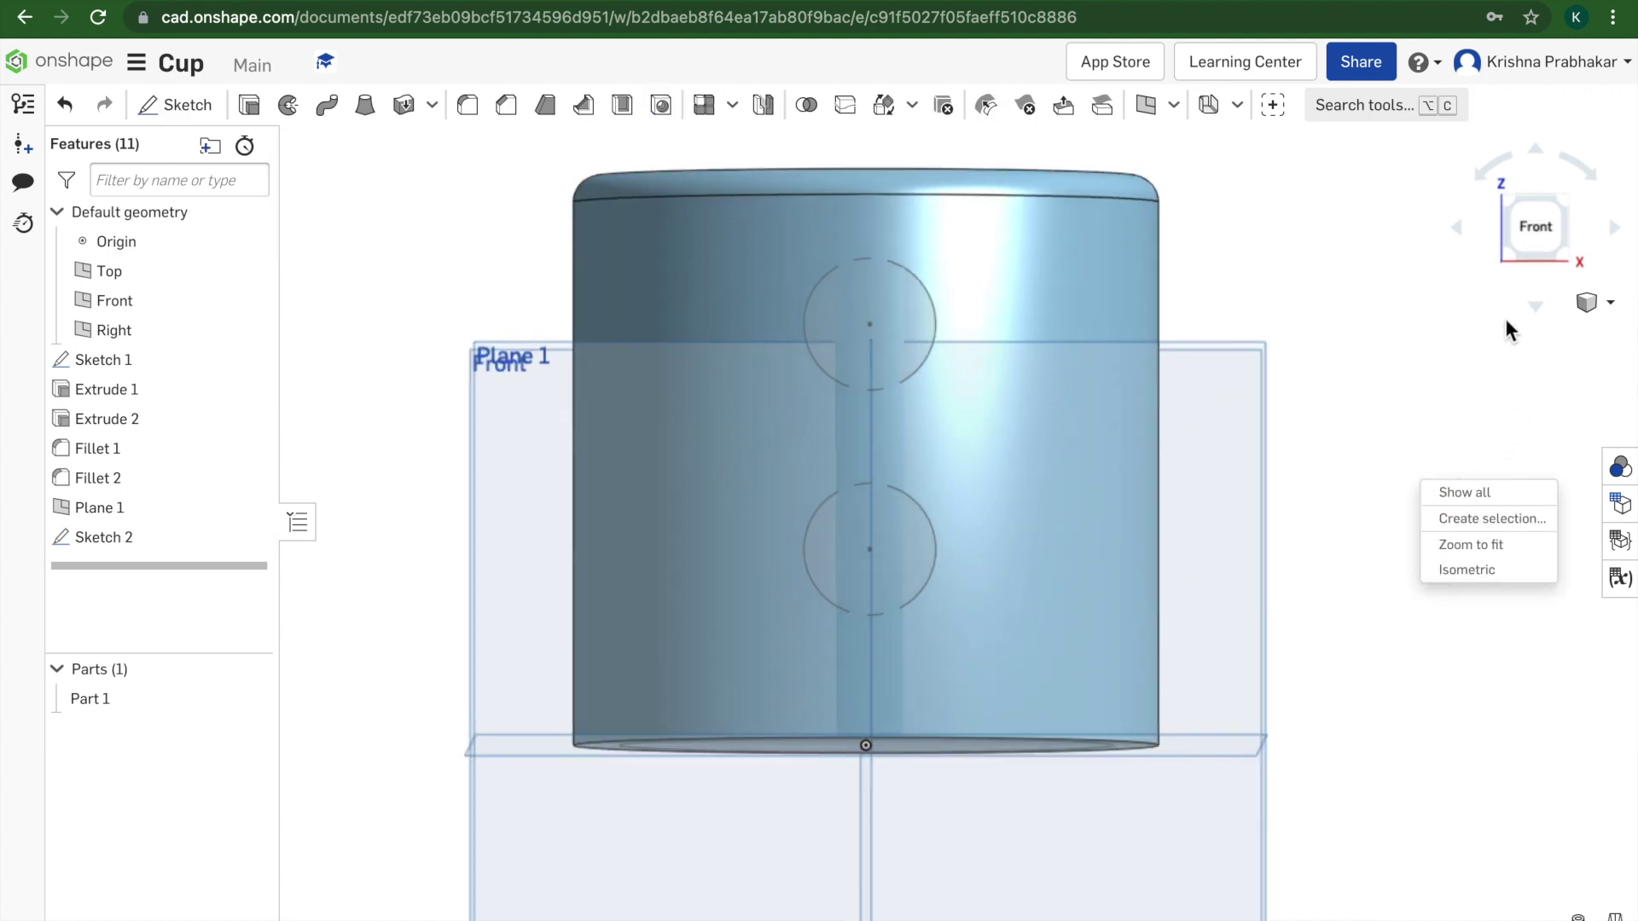
click(1460, 232)
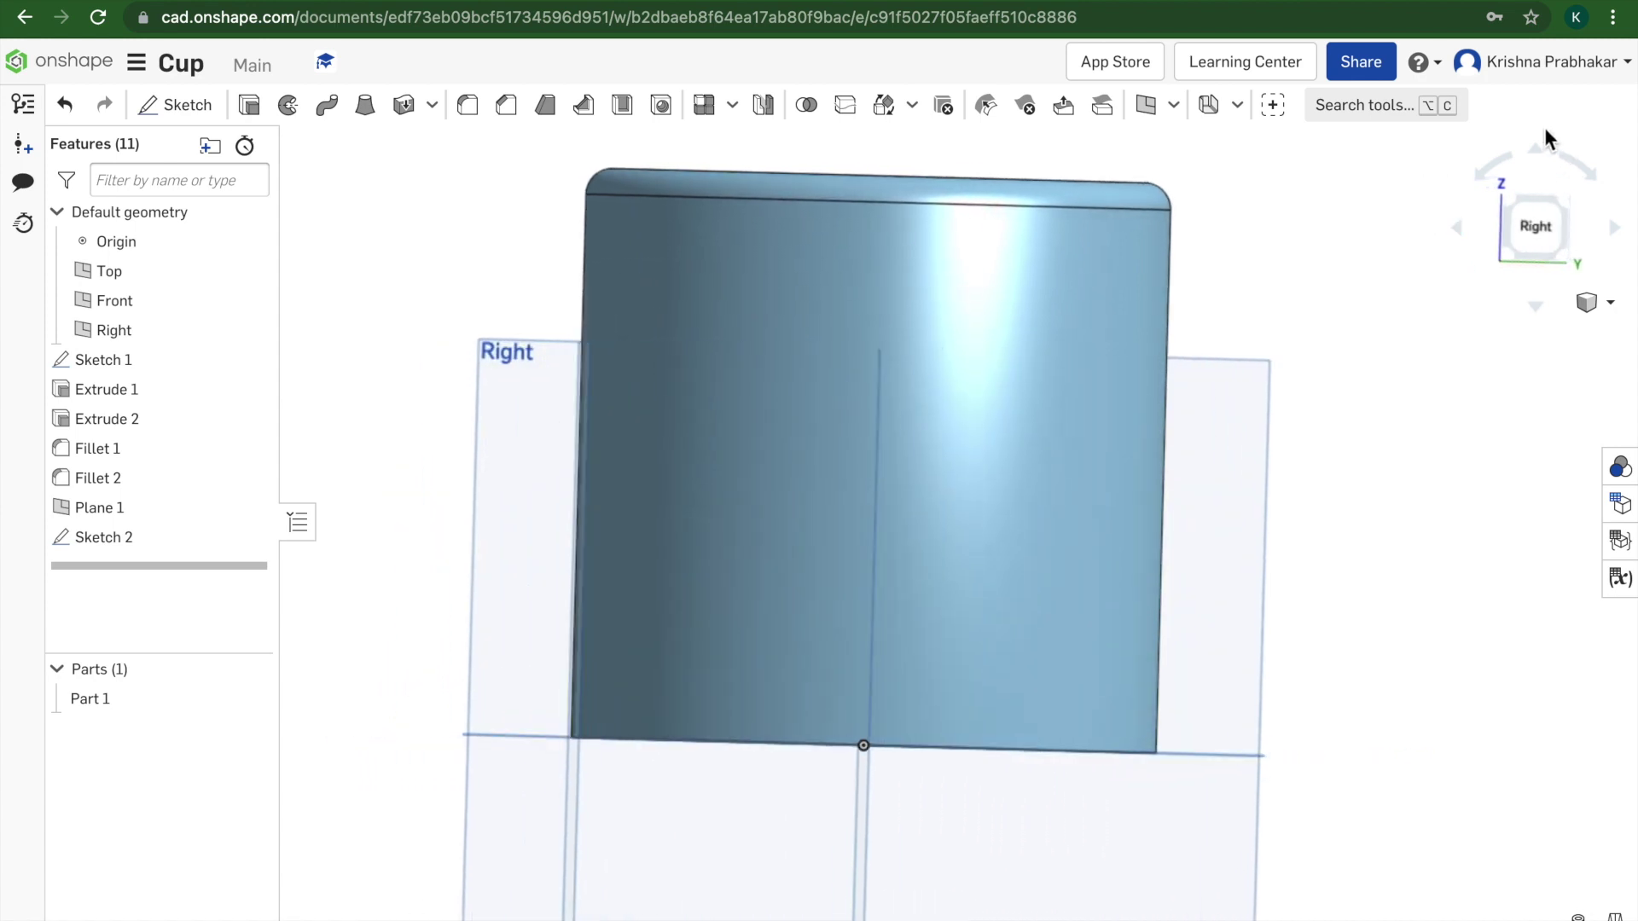
click(1491, 173)
click(1582, 166)
click(486, 404)
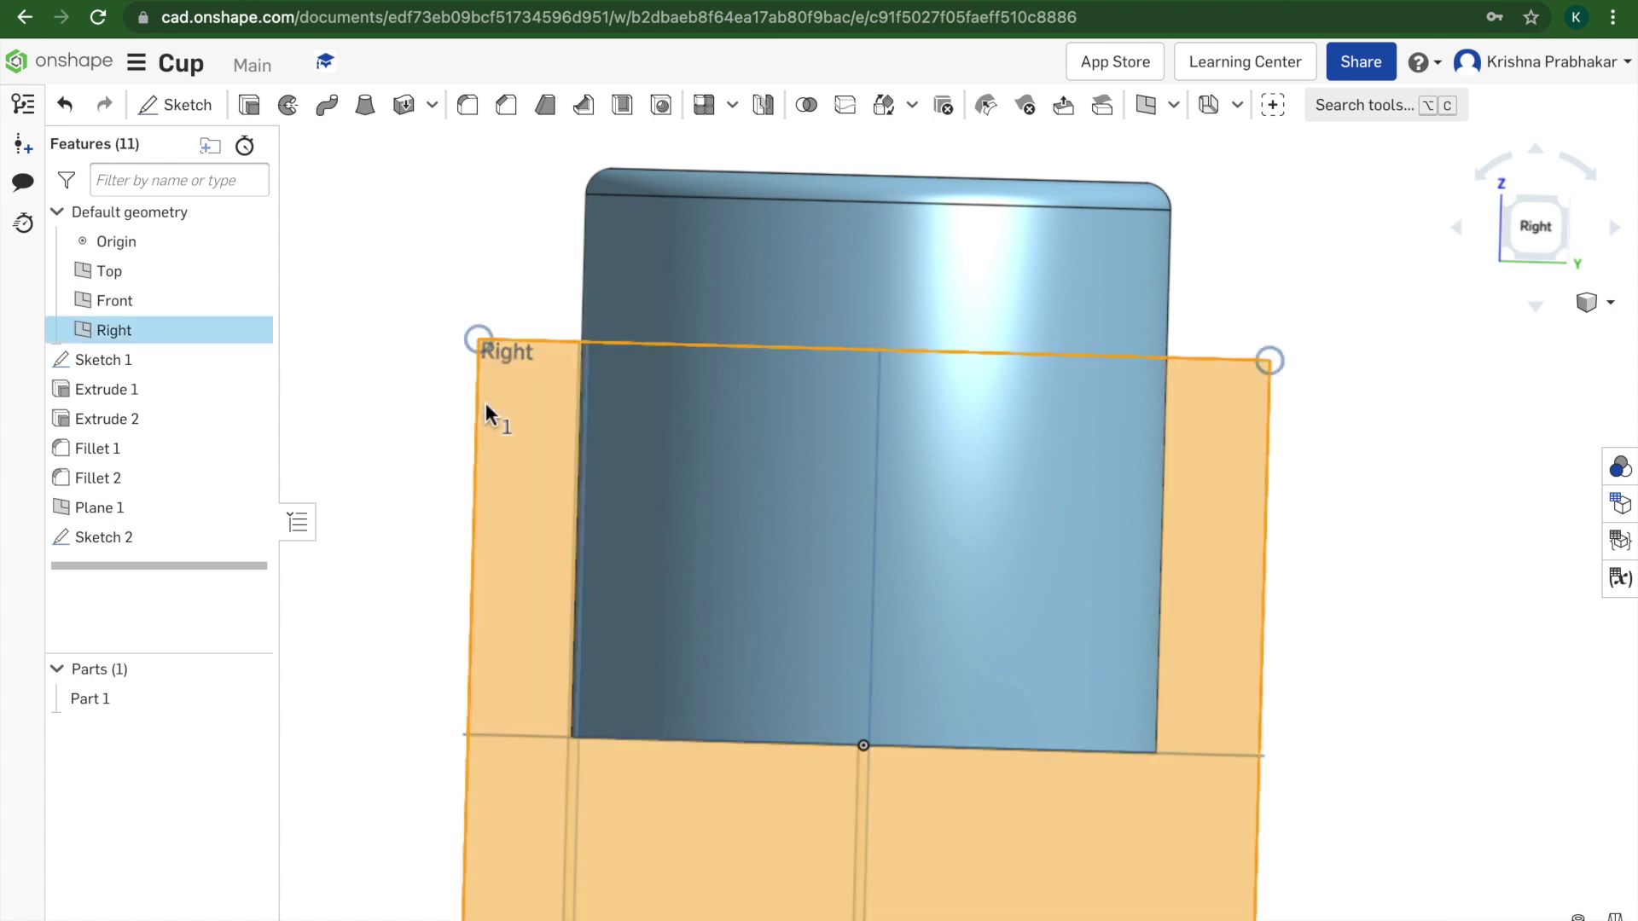
right_click(484, 403)
click(508, 442)
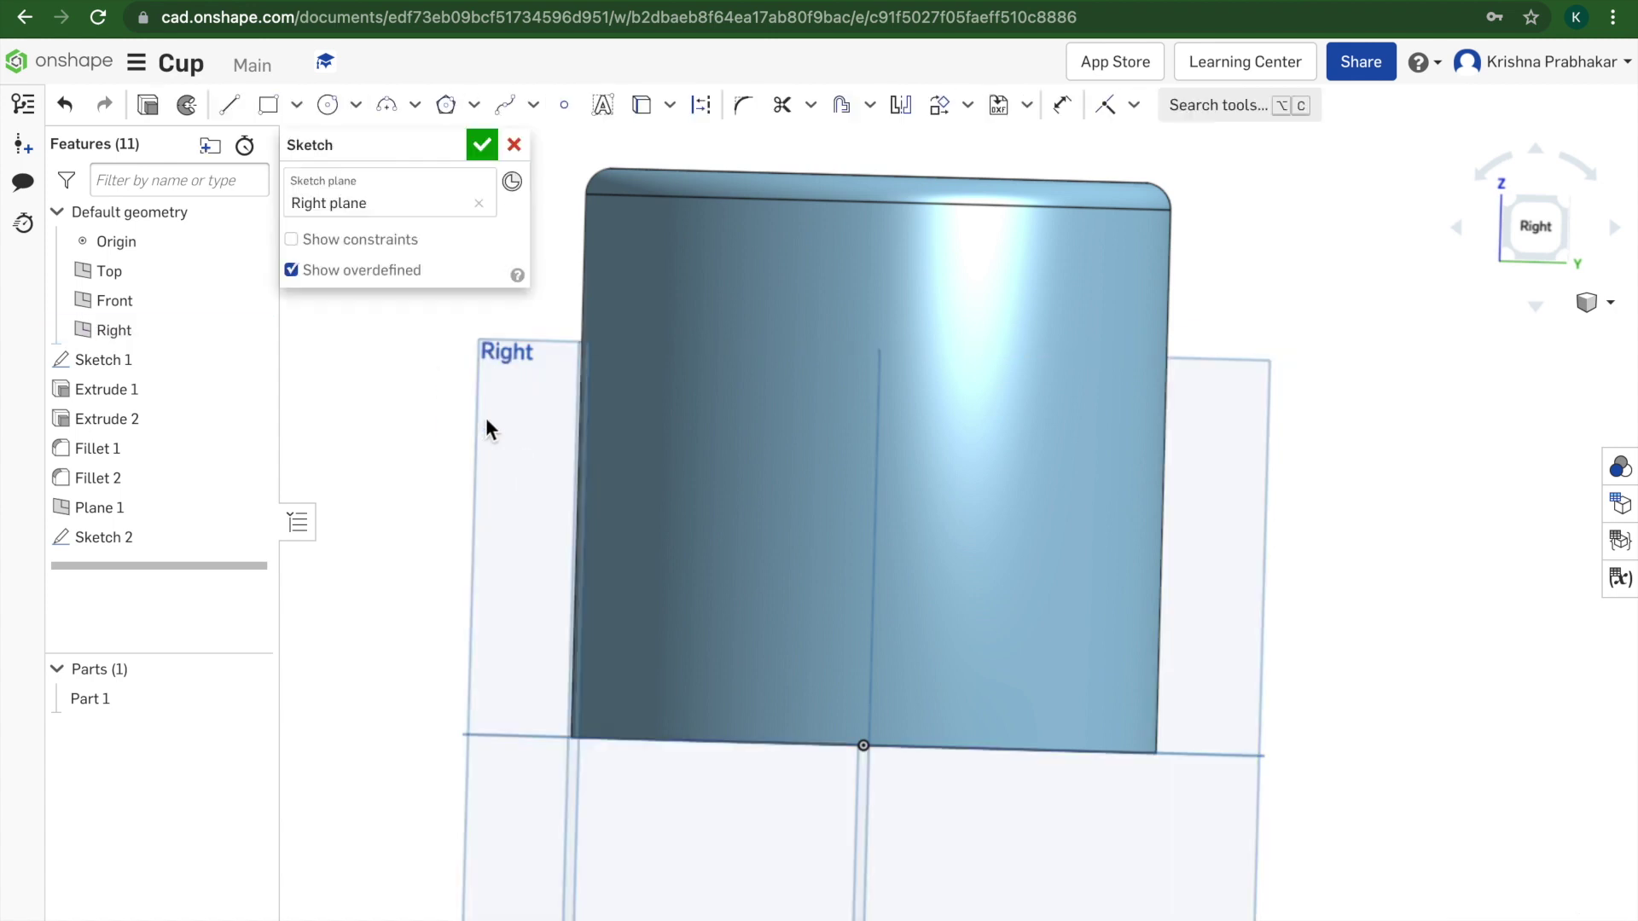
right_drag(452, 415, 722, 601)
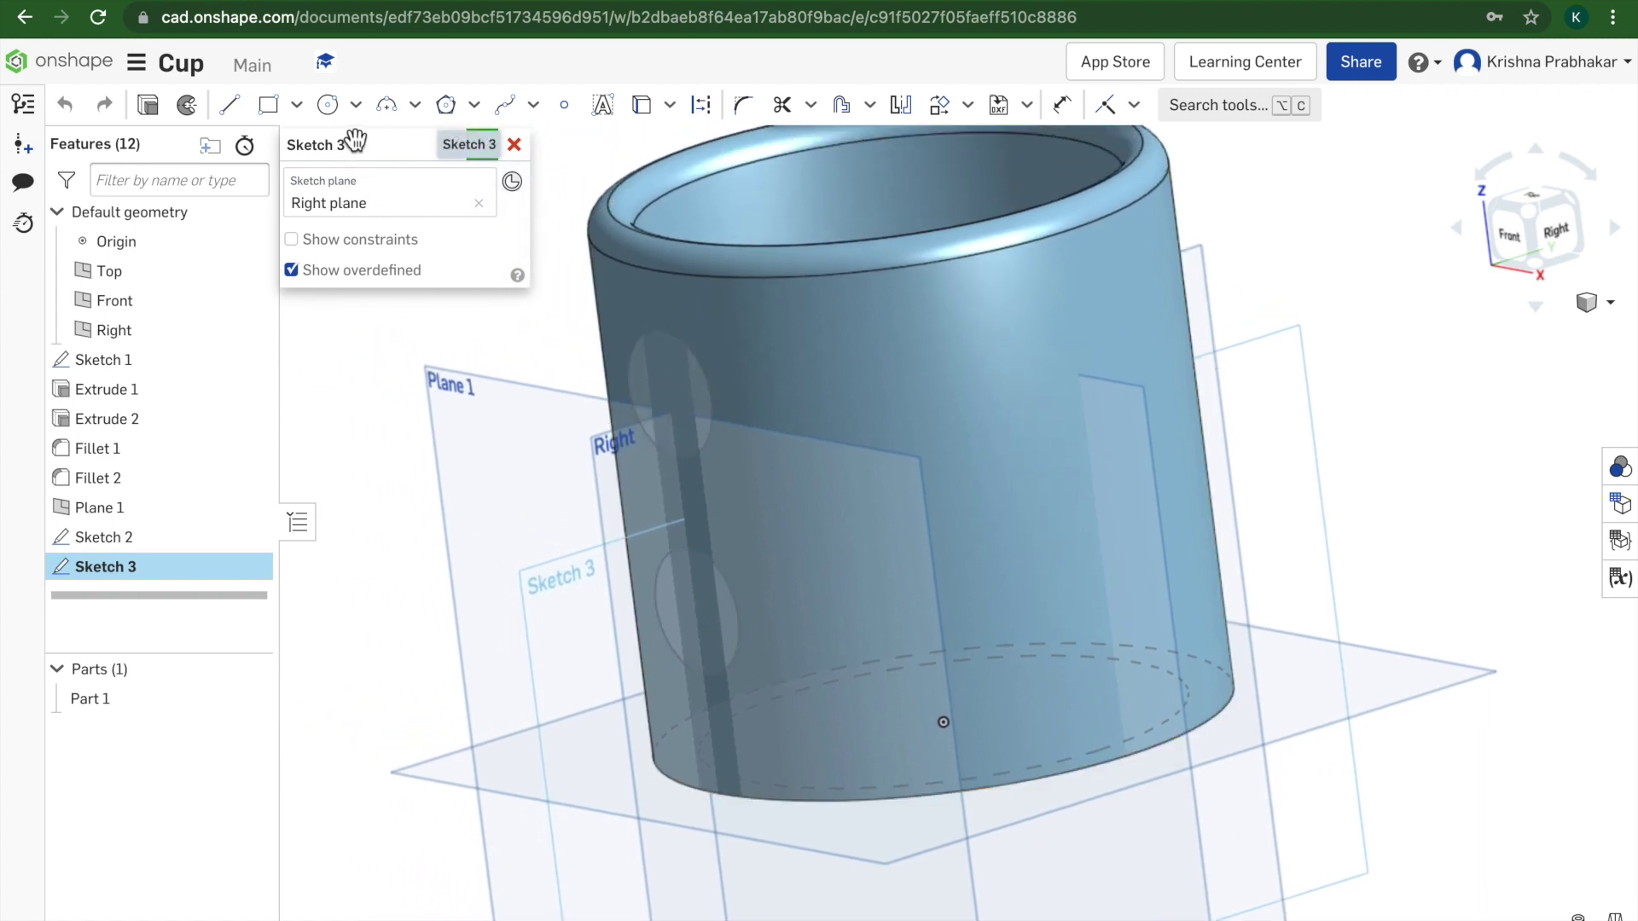
Step: Draw an R1.584 three-point arc from the upper ellipse to the lower one and accept Sketch 3
click(386, 111)
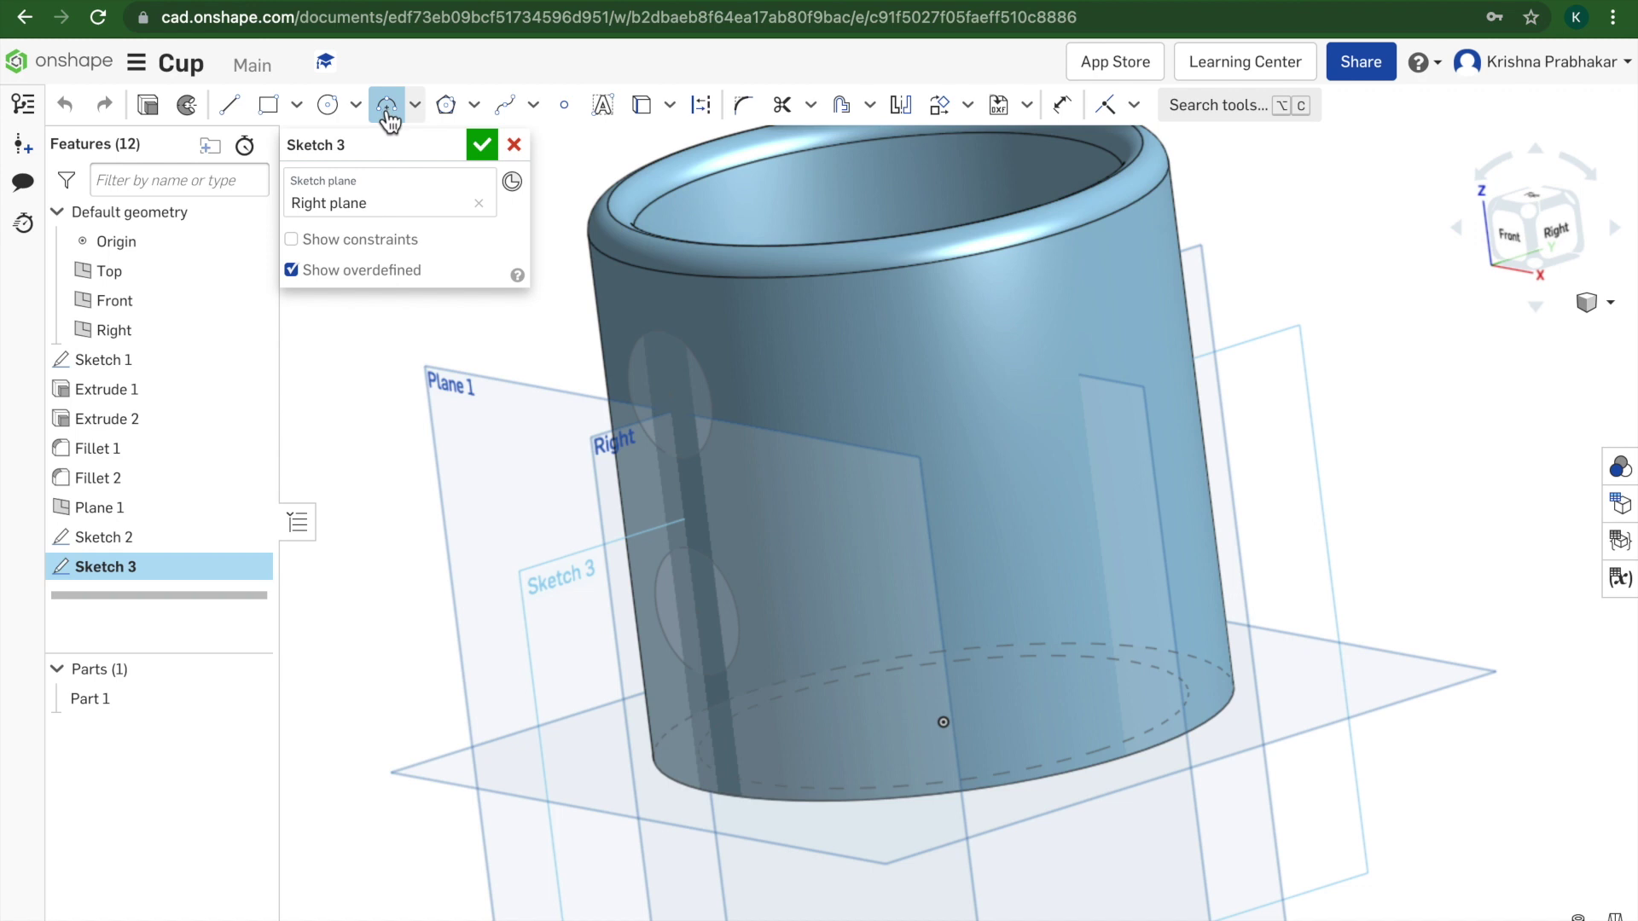
click(671, 396)
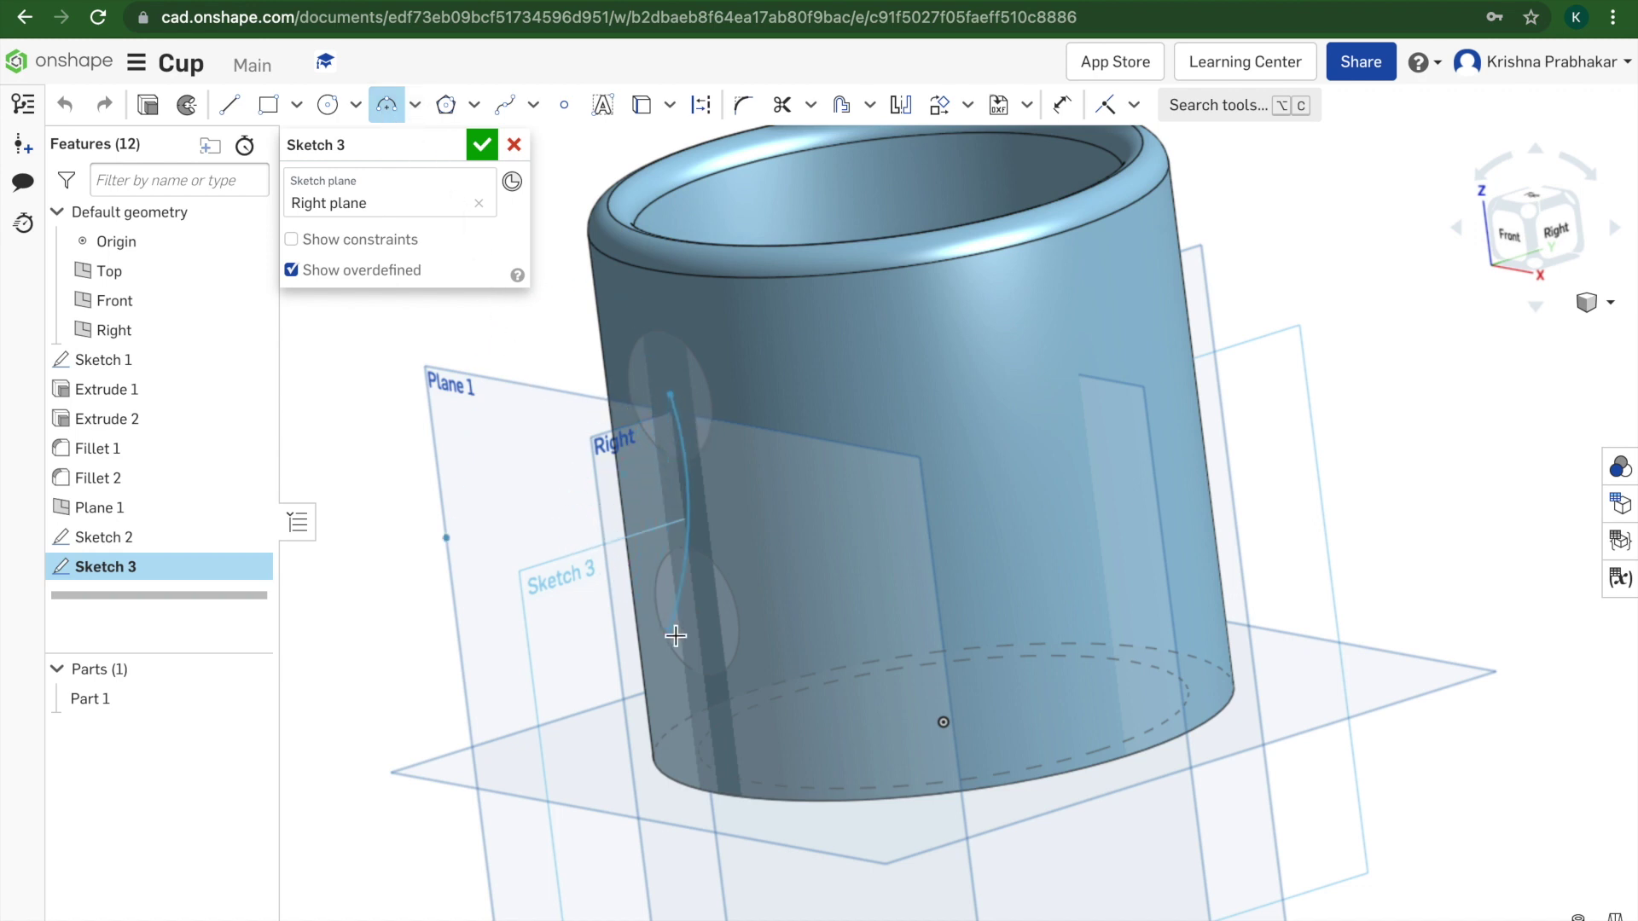
click(703, 622)
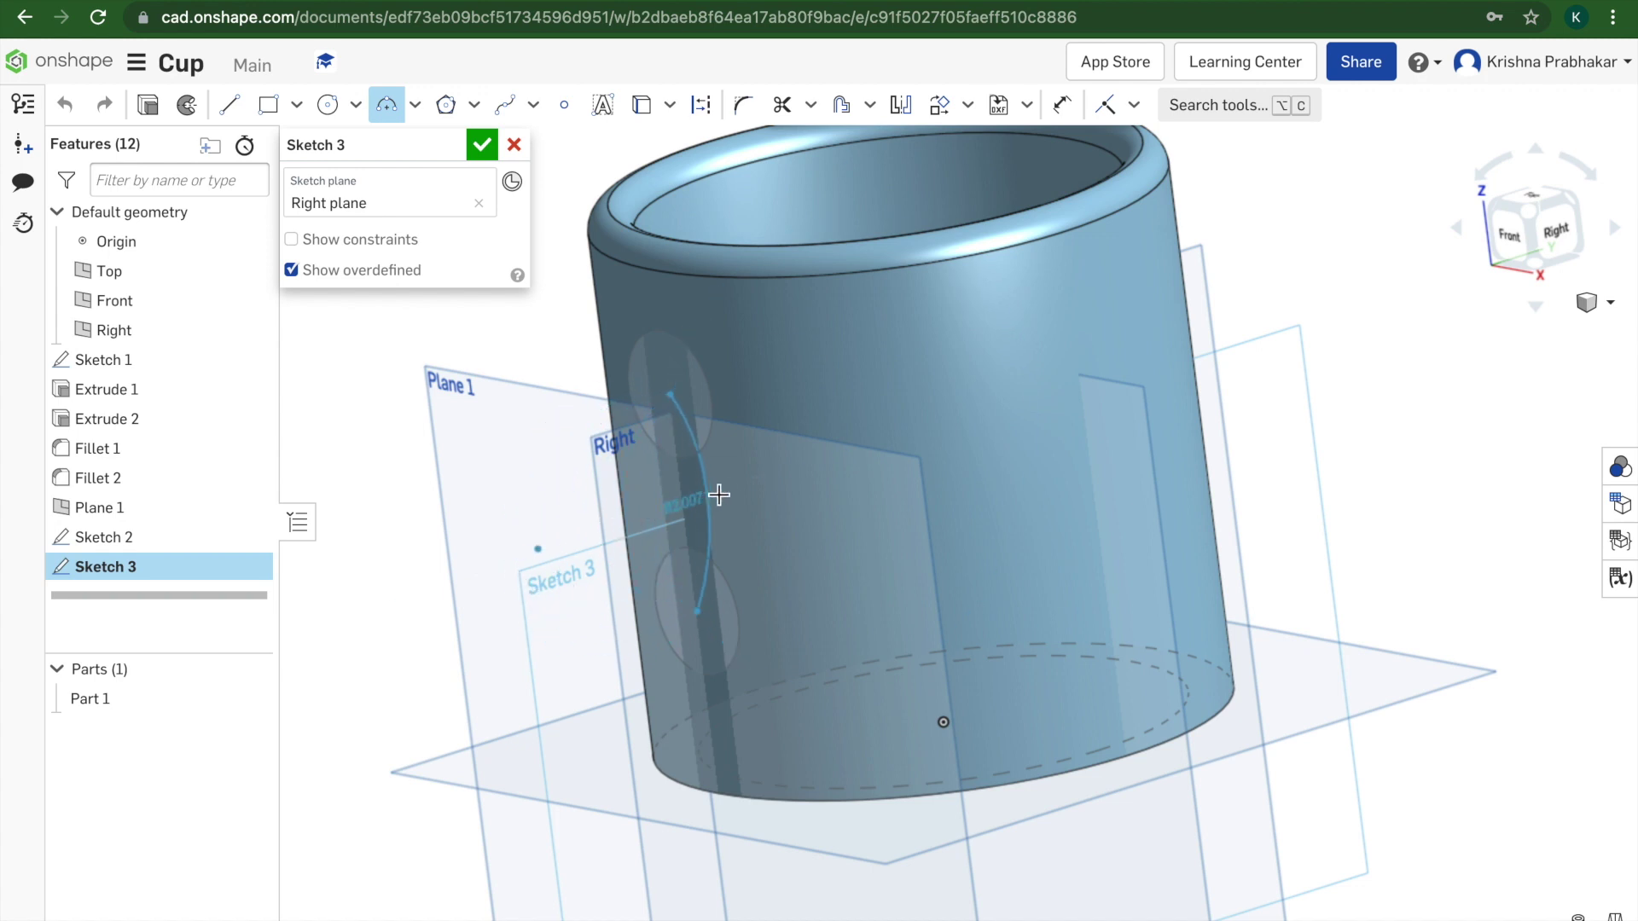
click(436, 558)
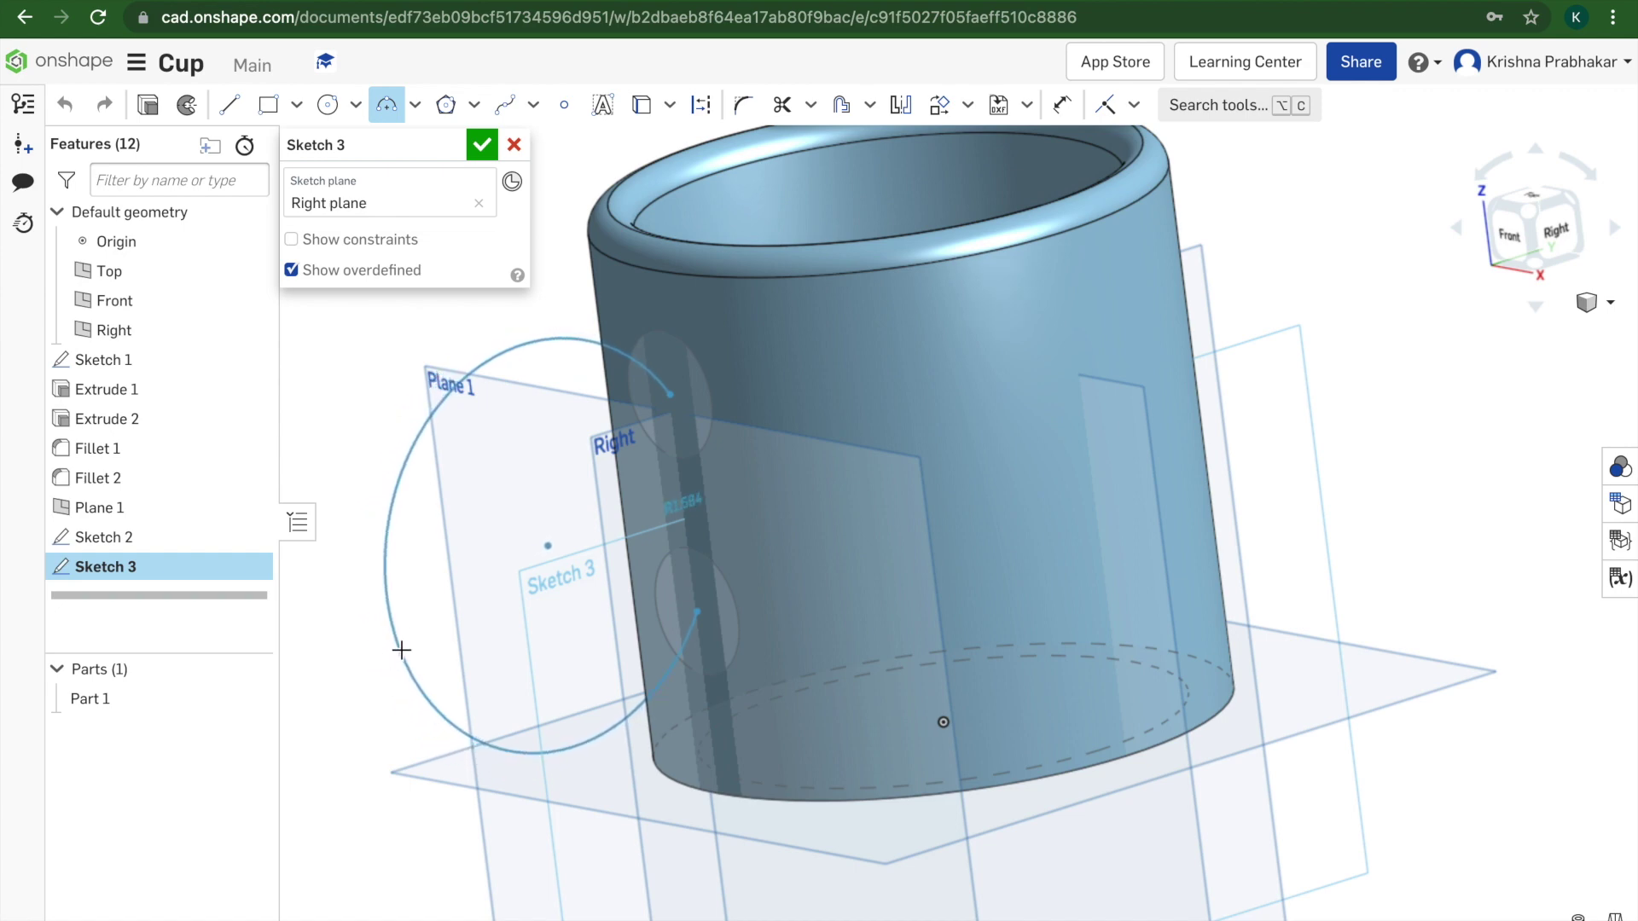
click(401, 650)
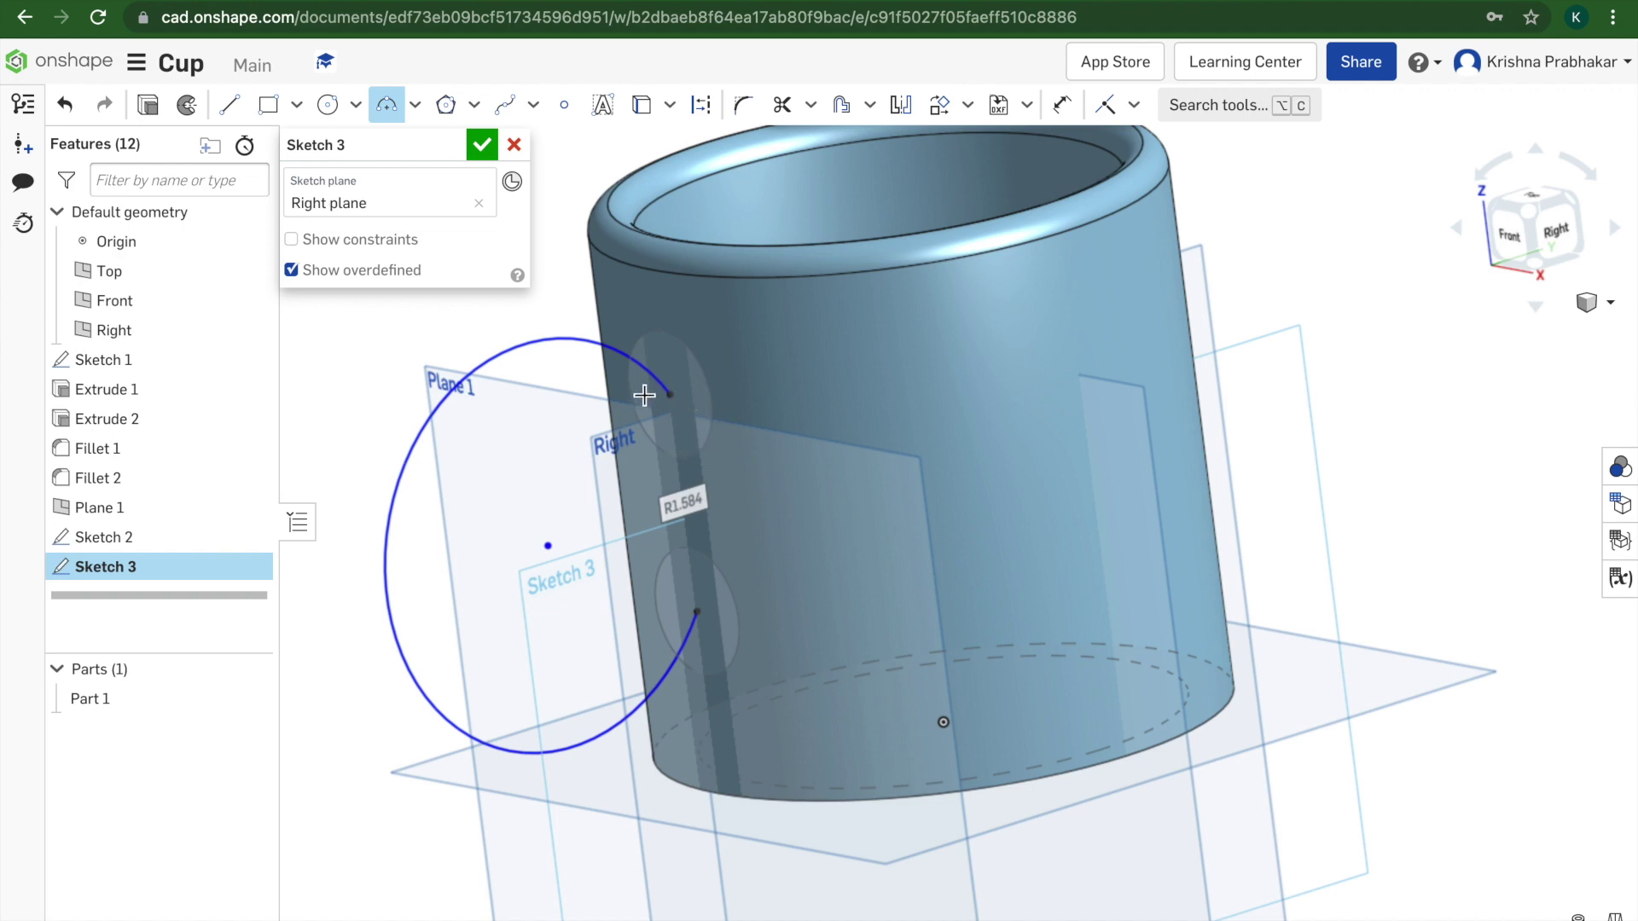
right_drag(688, 523, 673, 509)
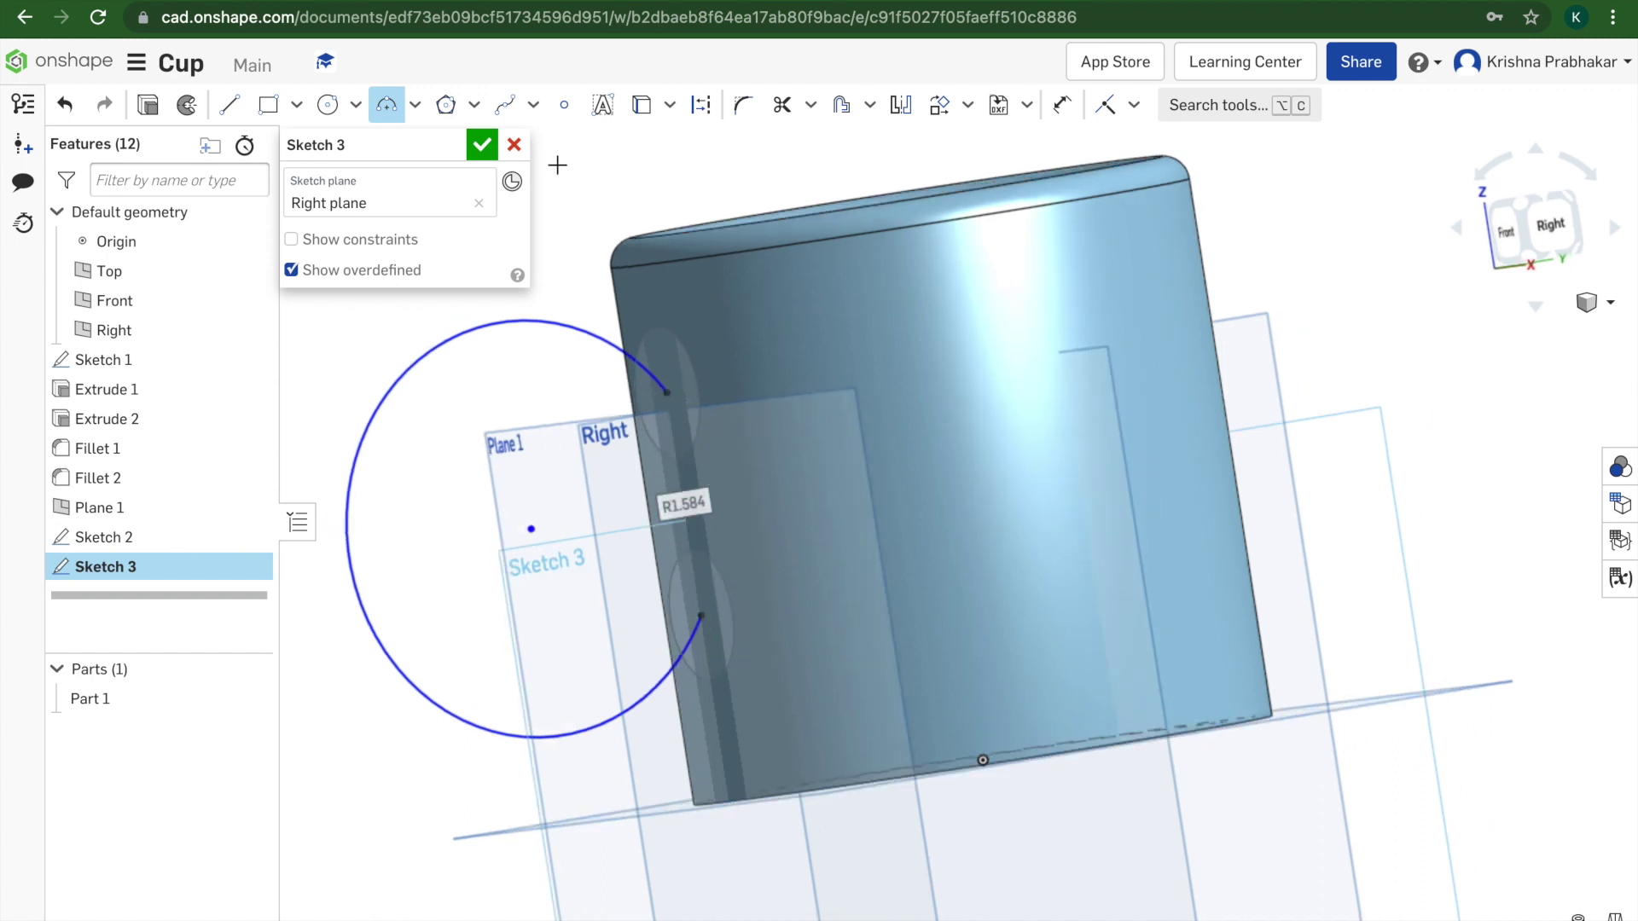
click(476, 154)
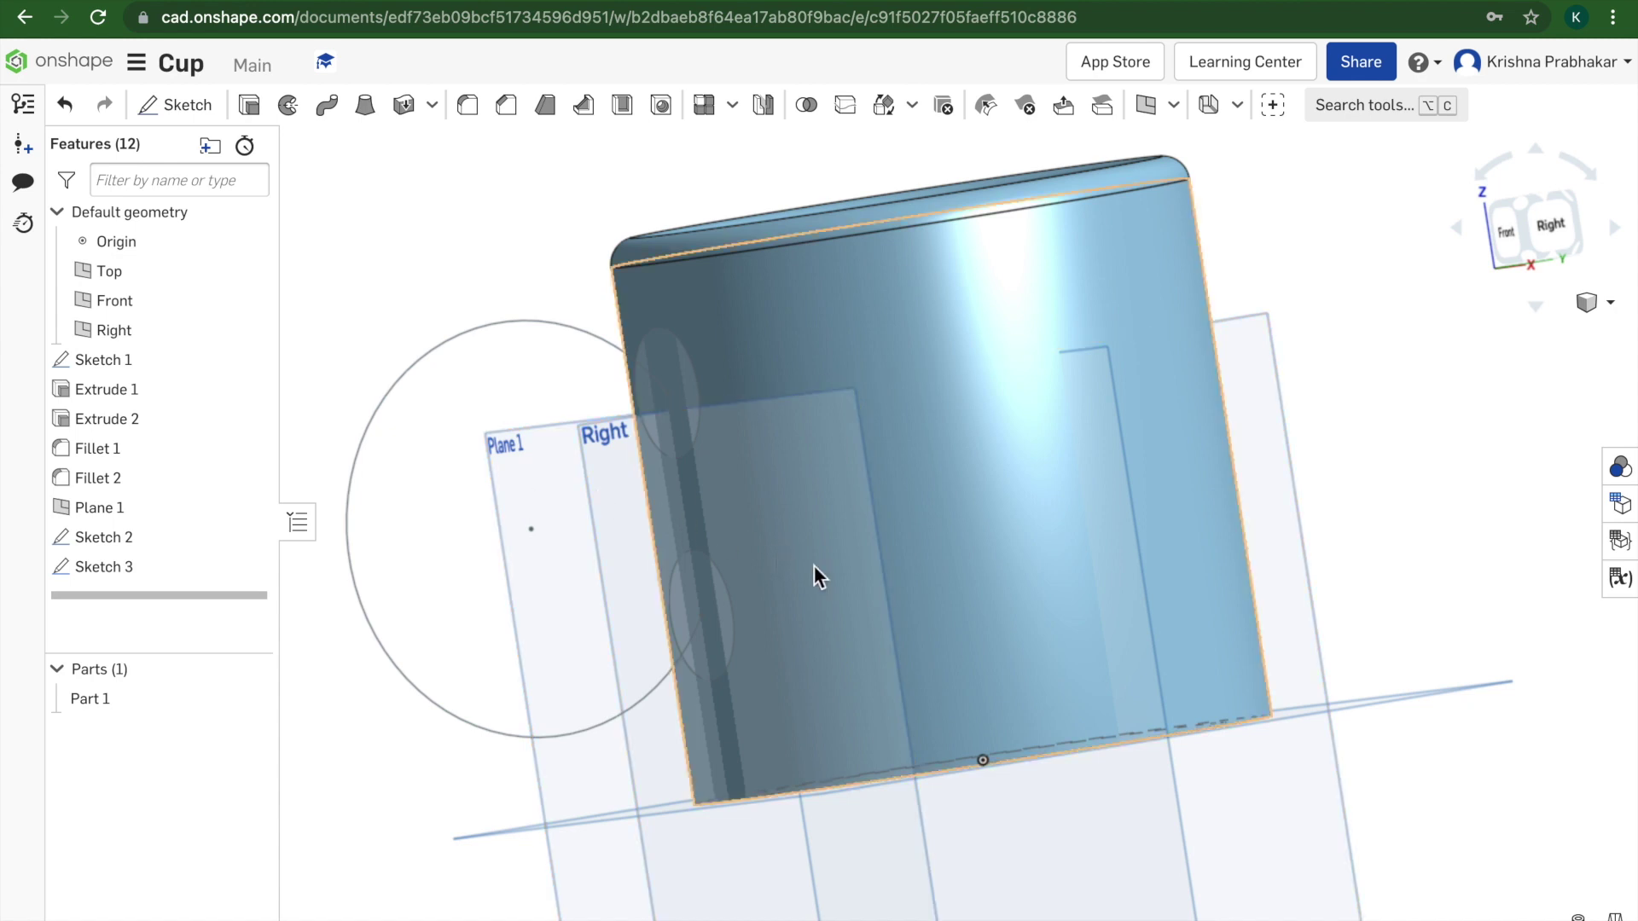
Step: Sweep both Sketch 2 ellipses along the Sketch 3 arc to create Sweep 1 as the handle
click(340, 116)
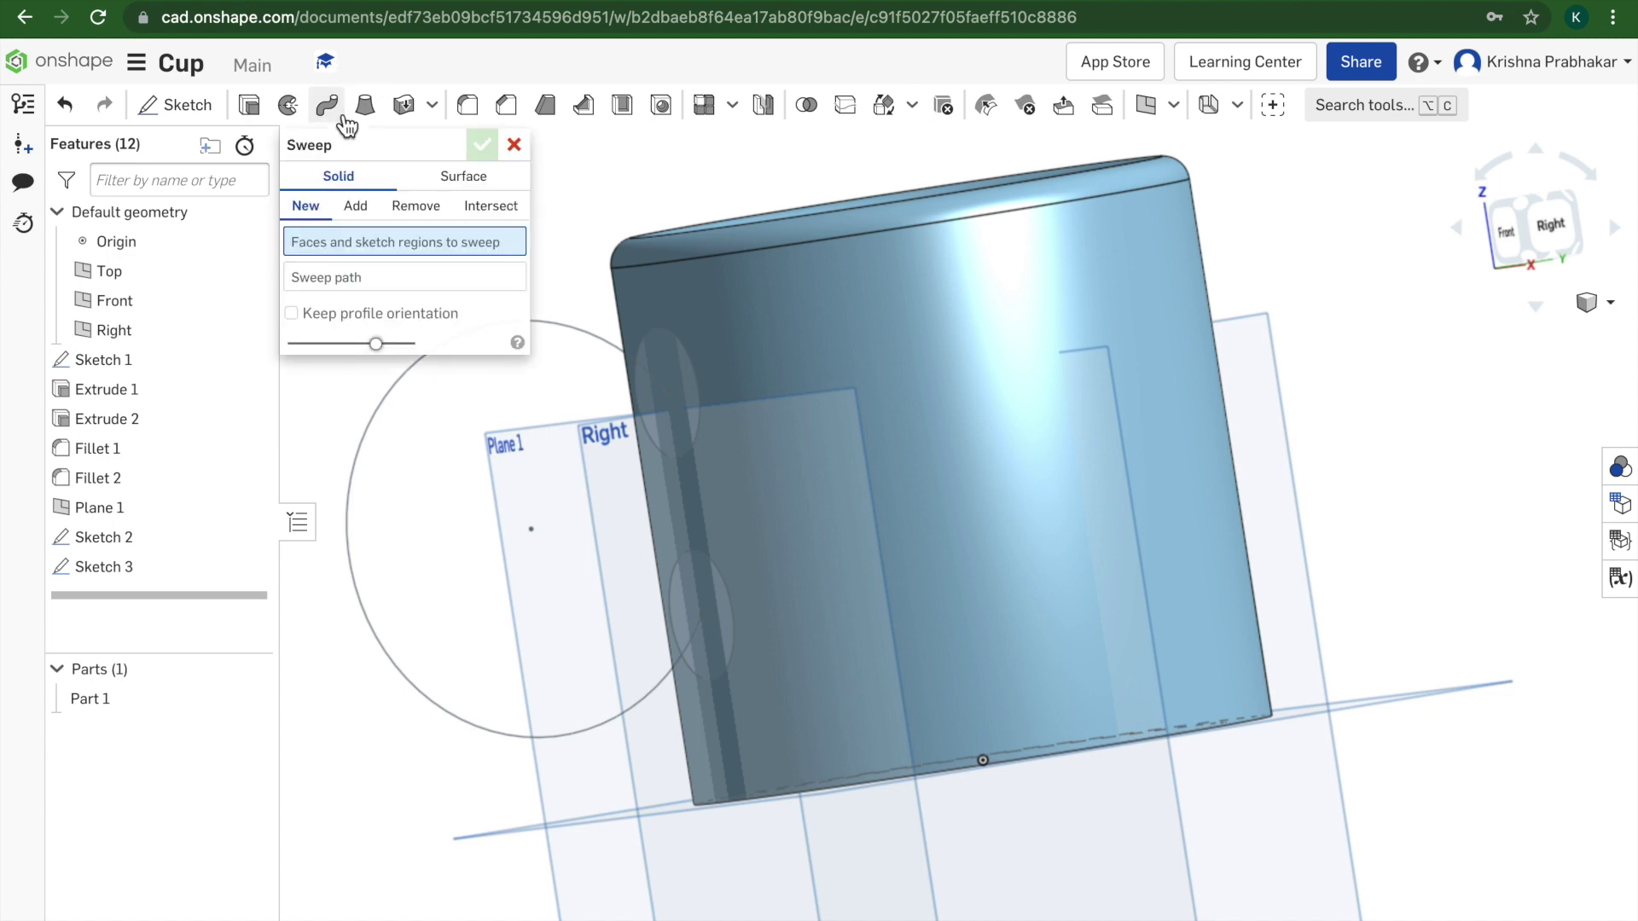
click(693, 382)
click(713, 592)
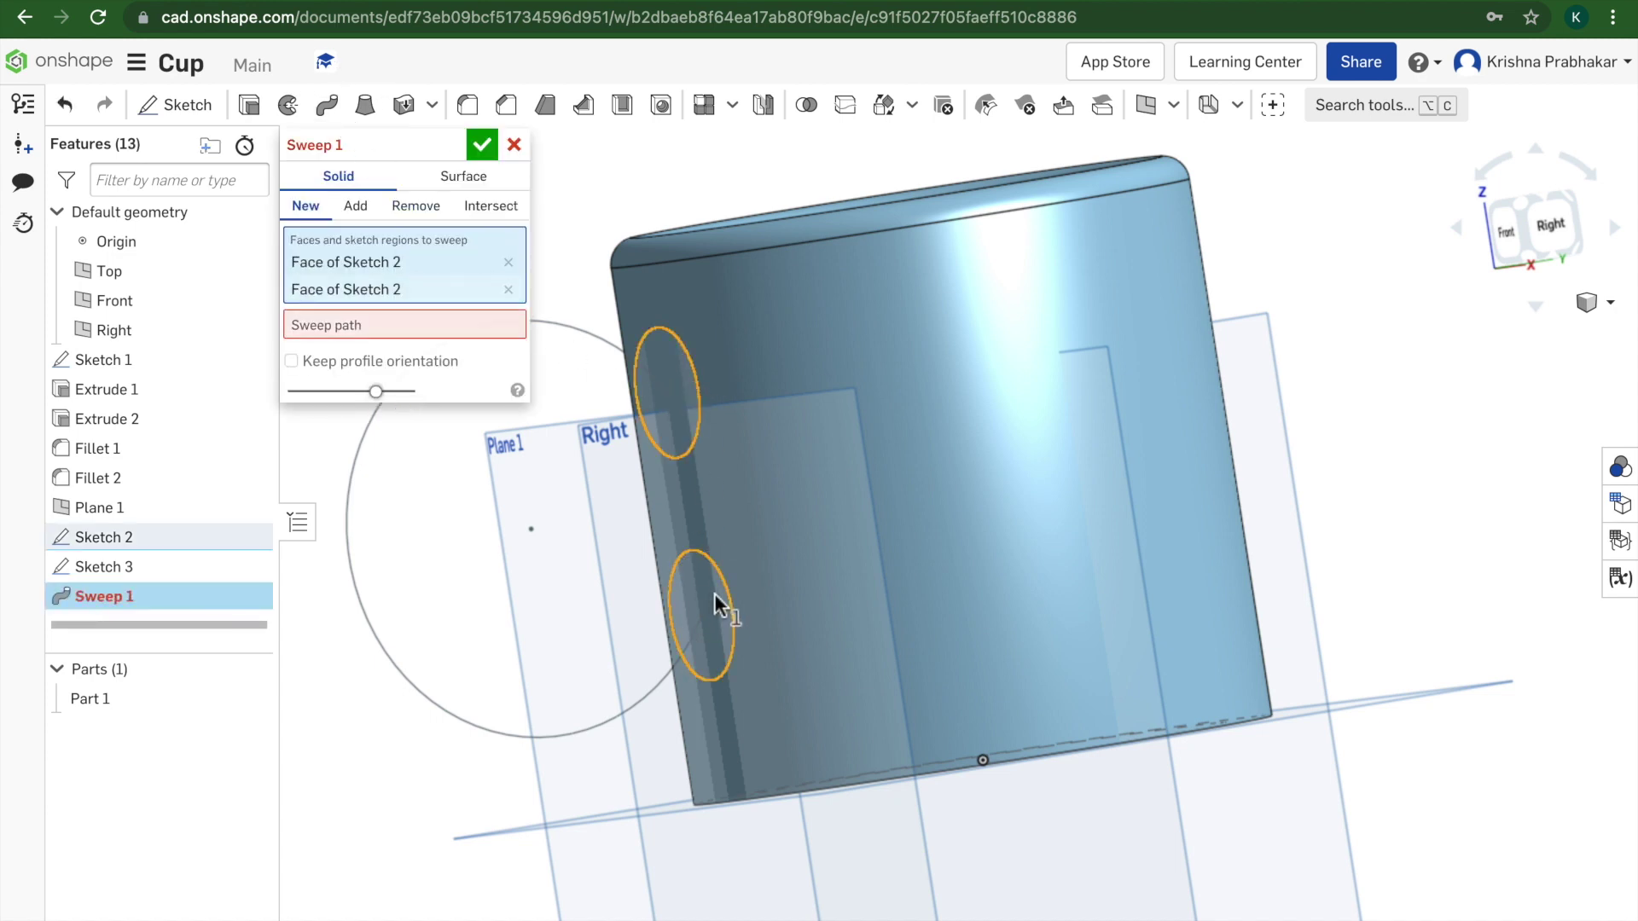
click(336, 324)
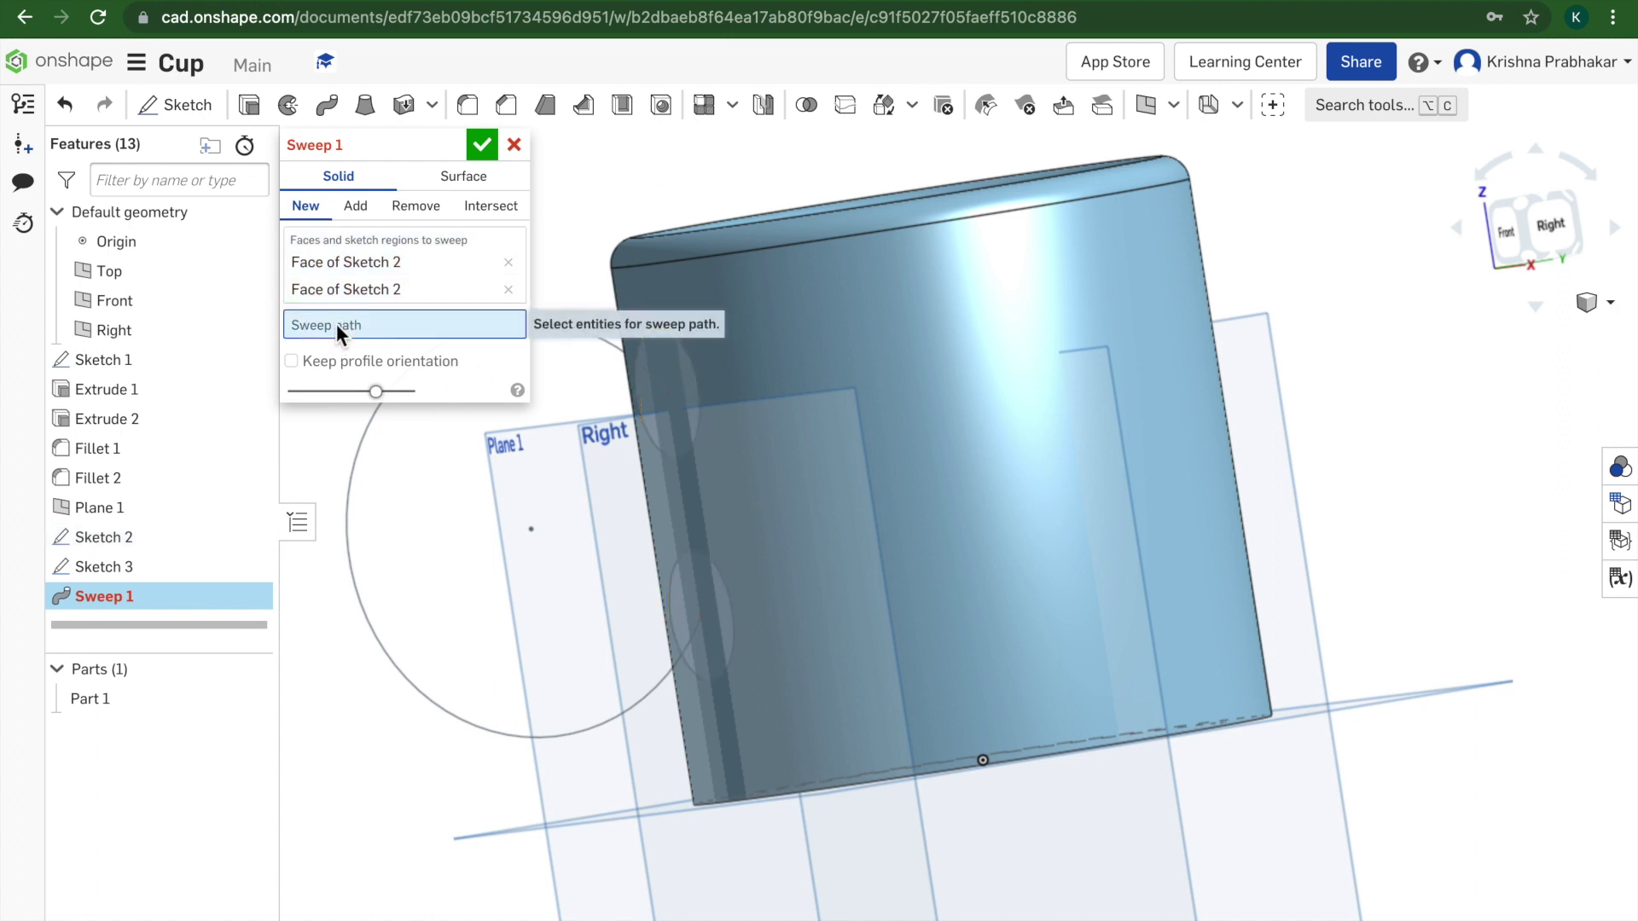
click(354, 480)
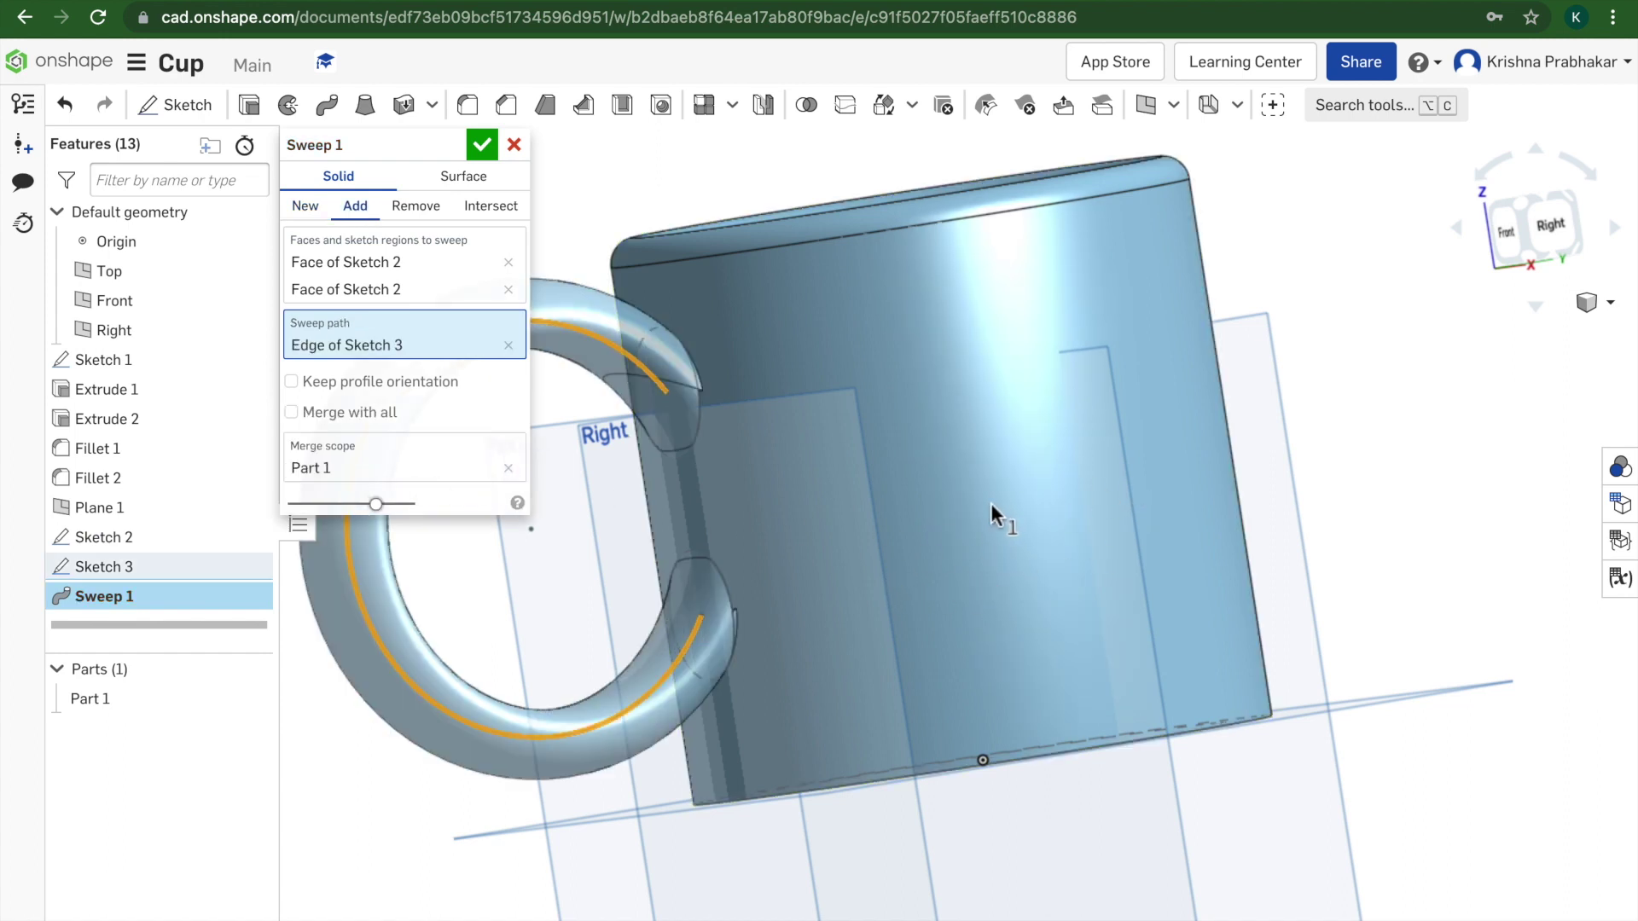
middle_drag(816, 571, 1143, 553)
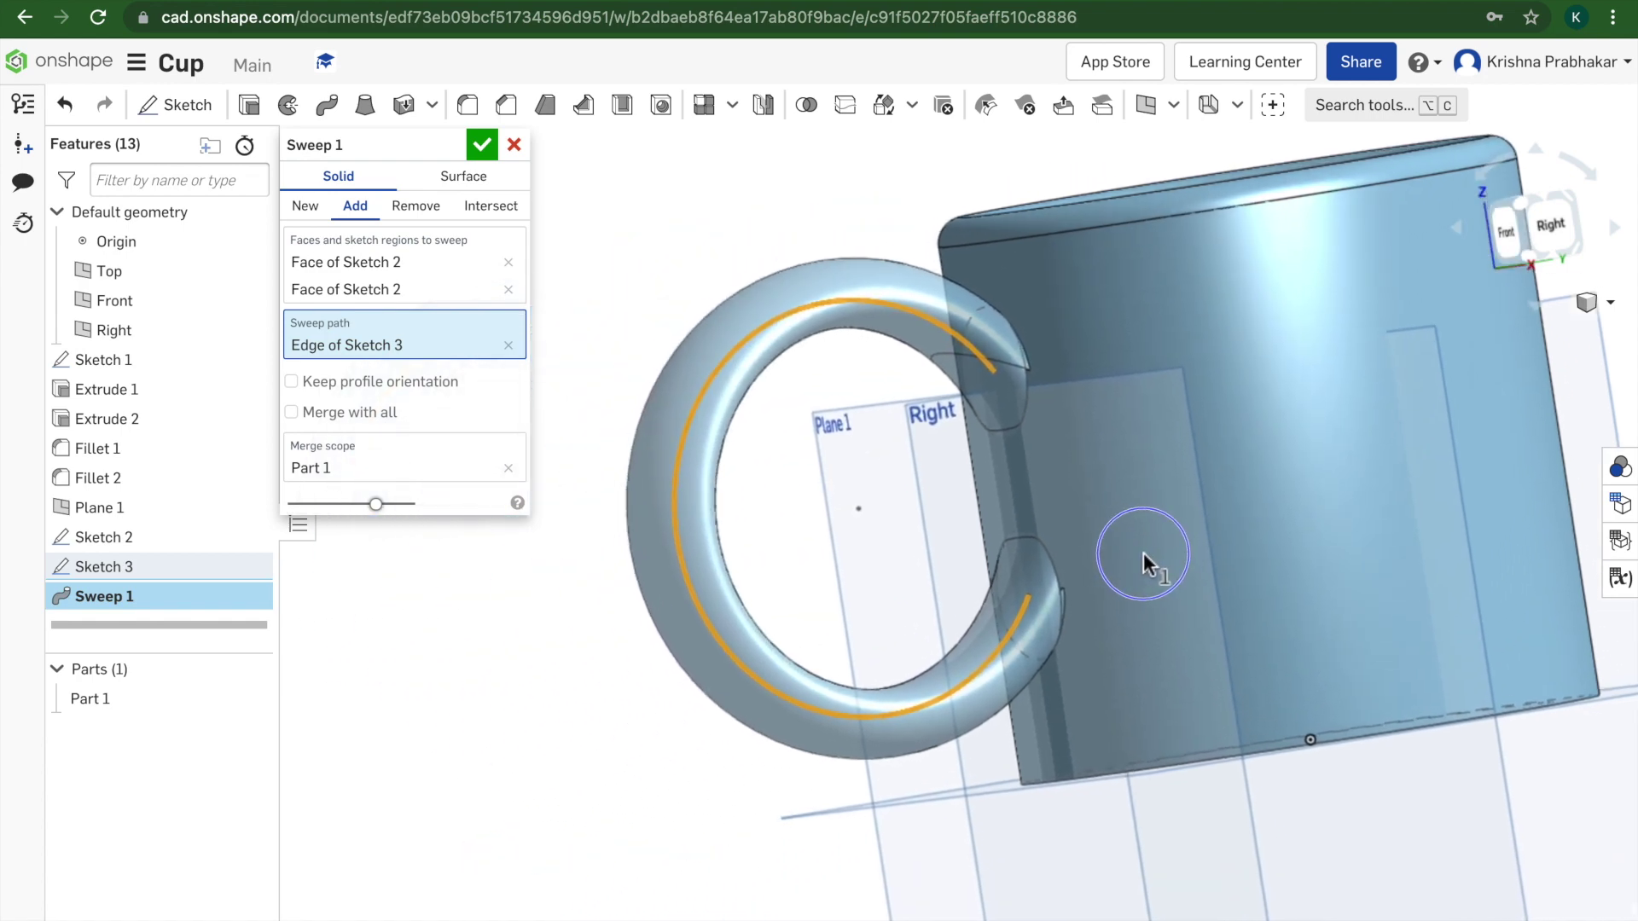
click(481, 146)
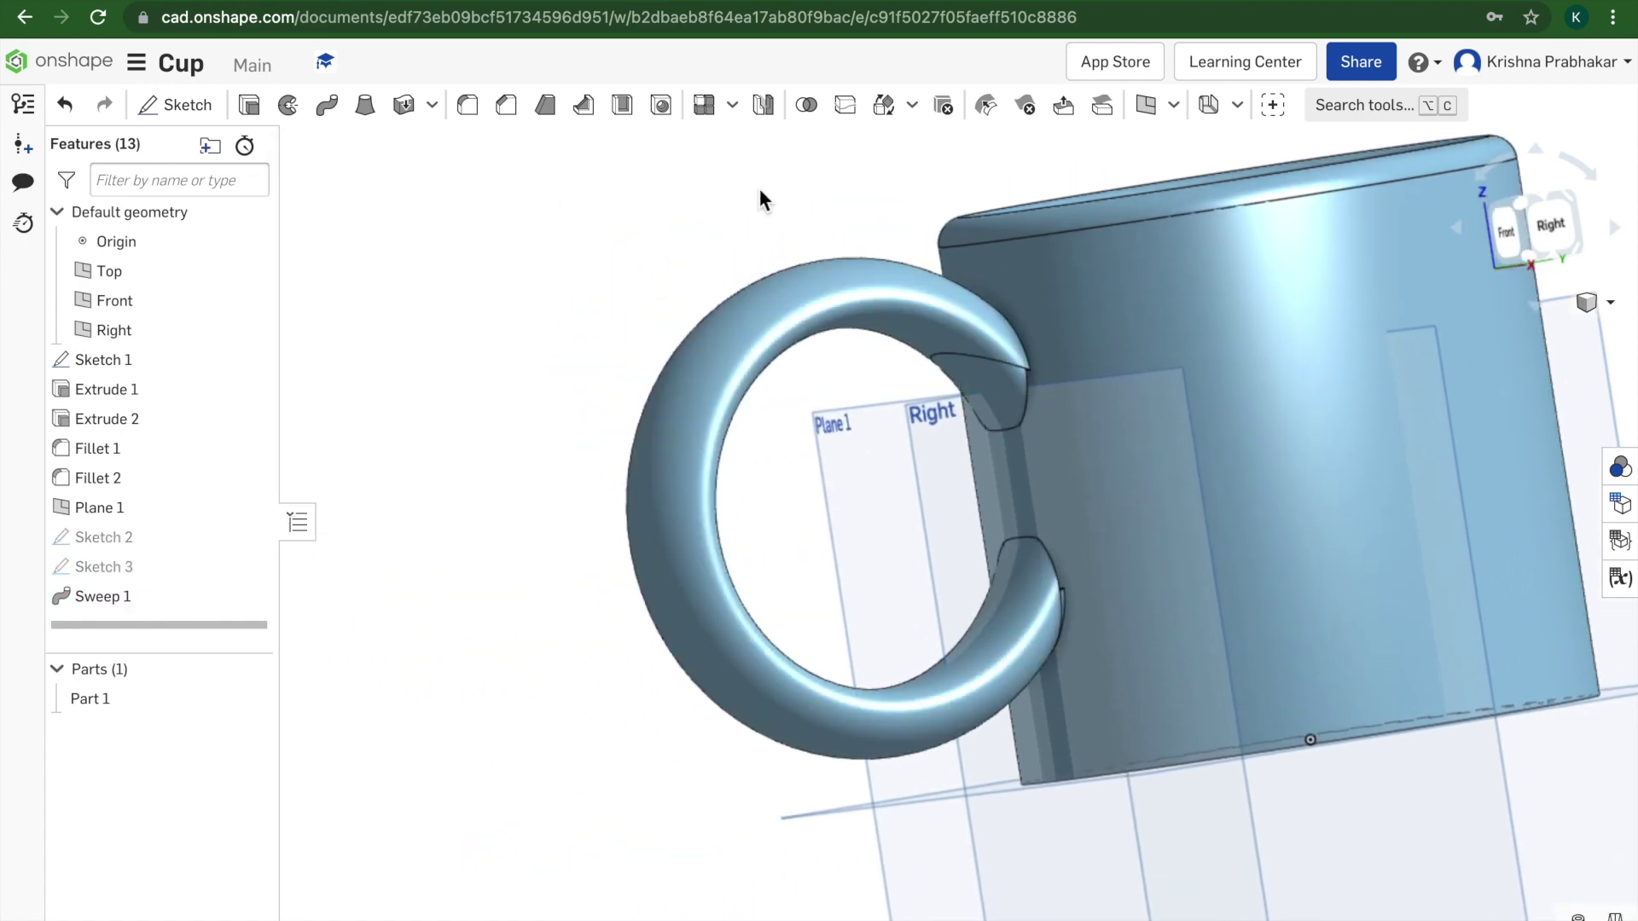
click(1545, 232)
mouse_move(1484, 403)
right_down()
mouse_move(1547, 405)
mouse_move(1488, 420)
right_up()
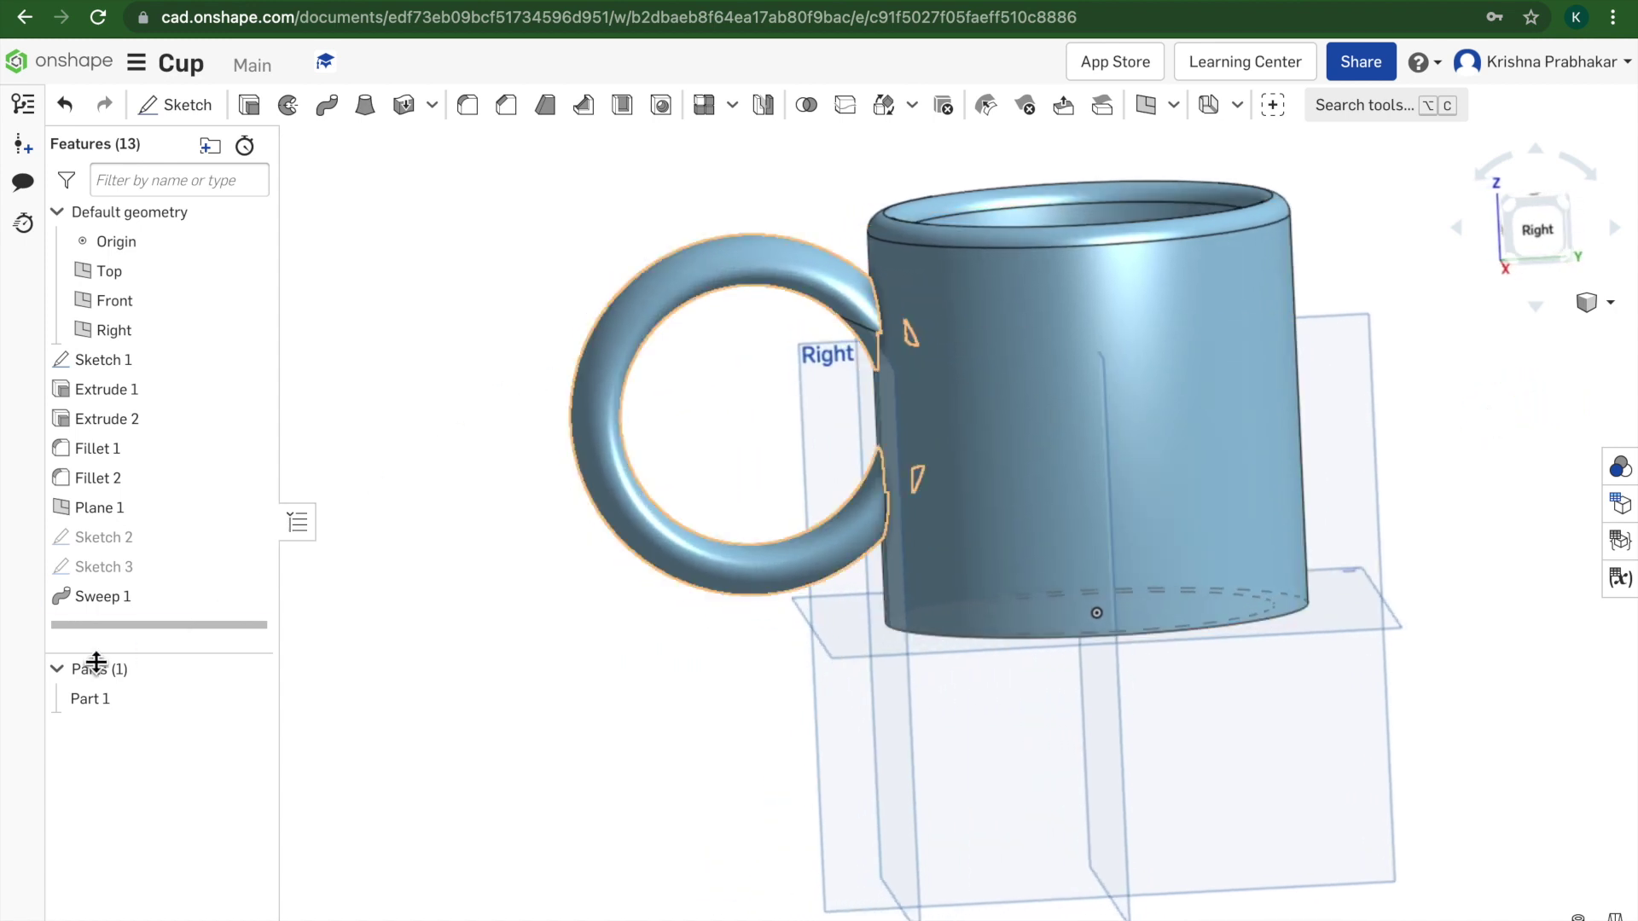
Step: Dimension the handle arc in Sketch 3 to radius 1.2 and accept the sketch
double_click(123, 567)
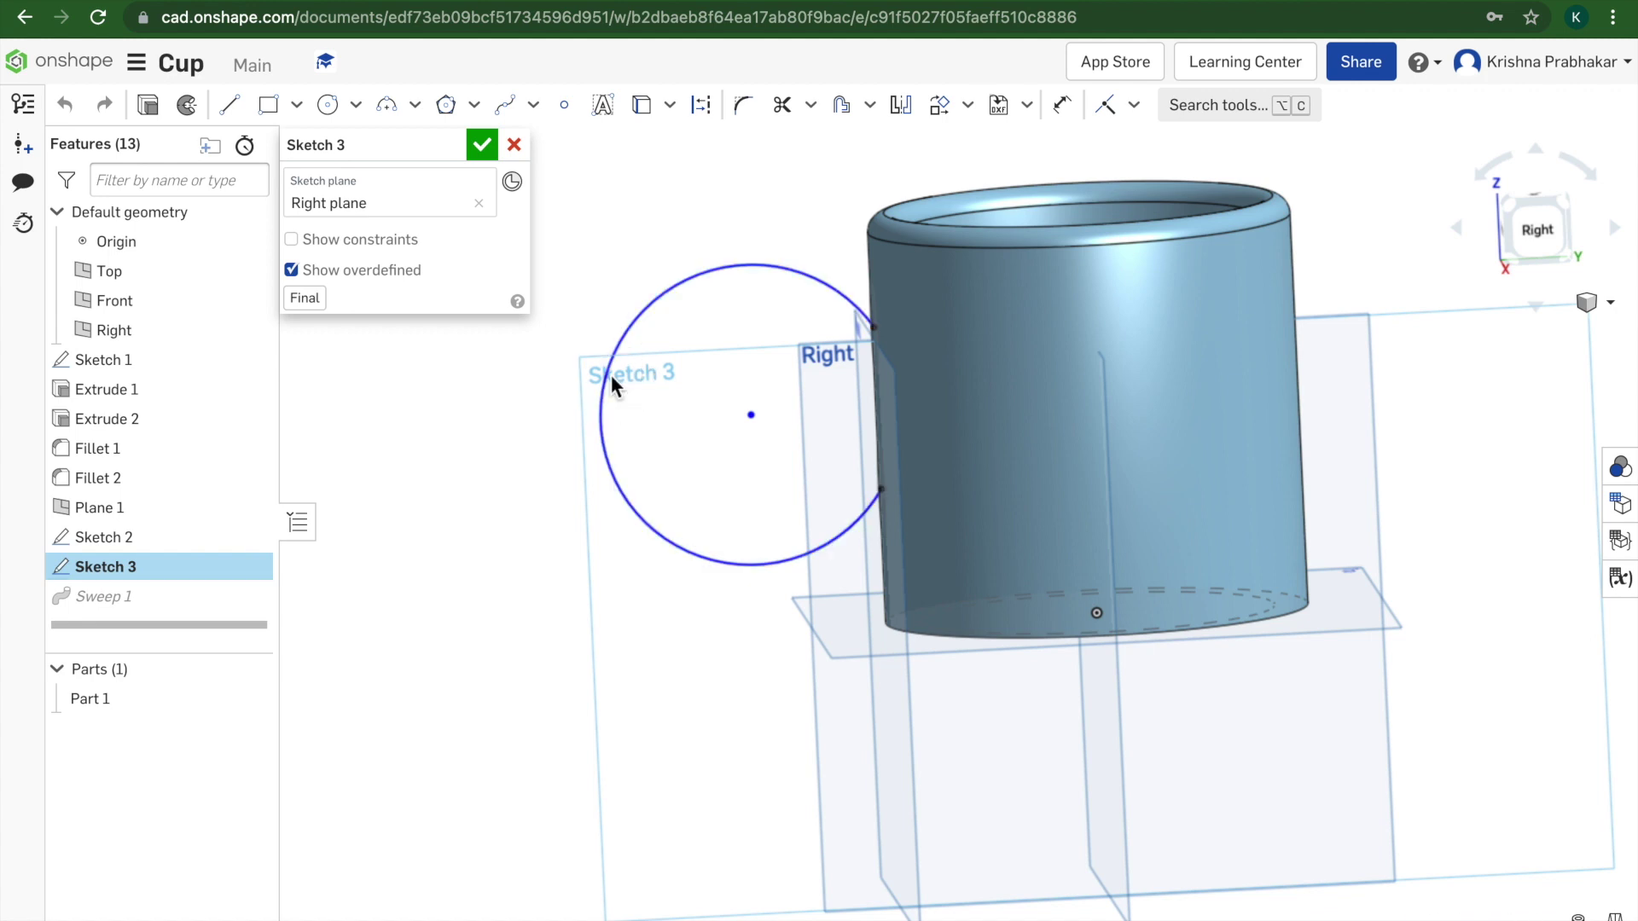
click(1062, 105)
click(622, 347)
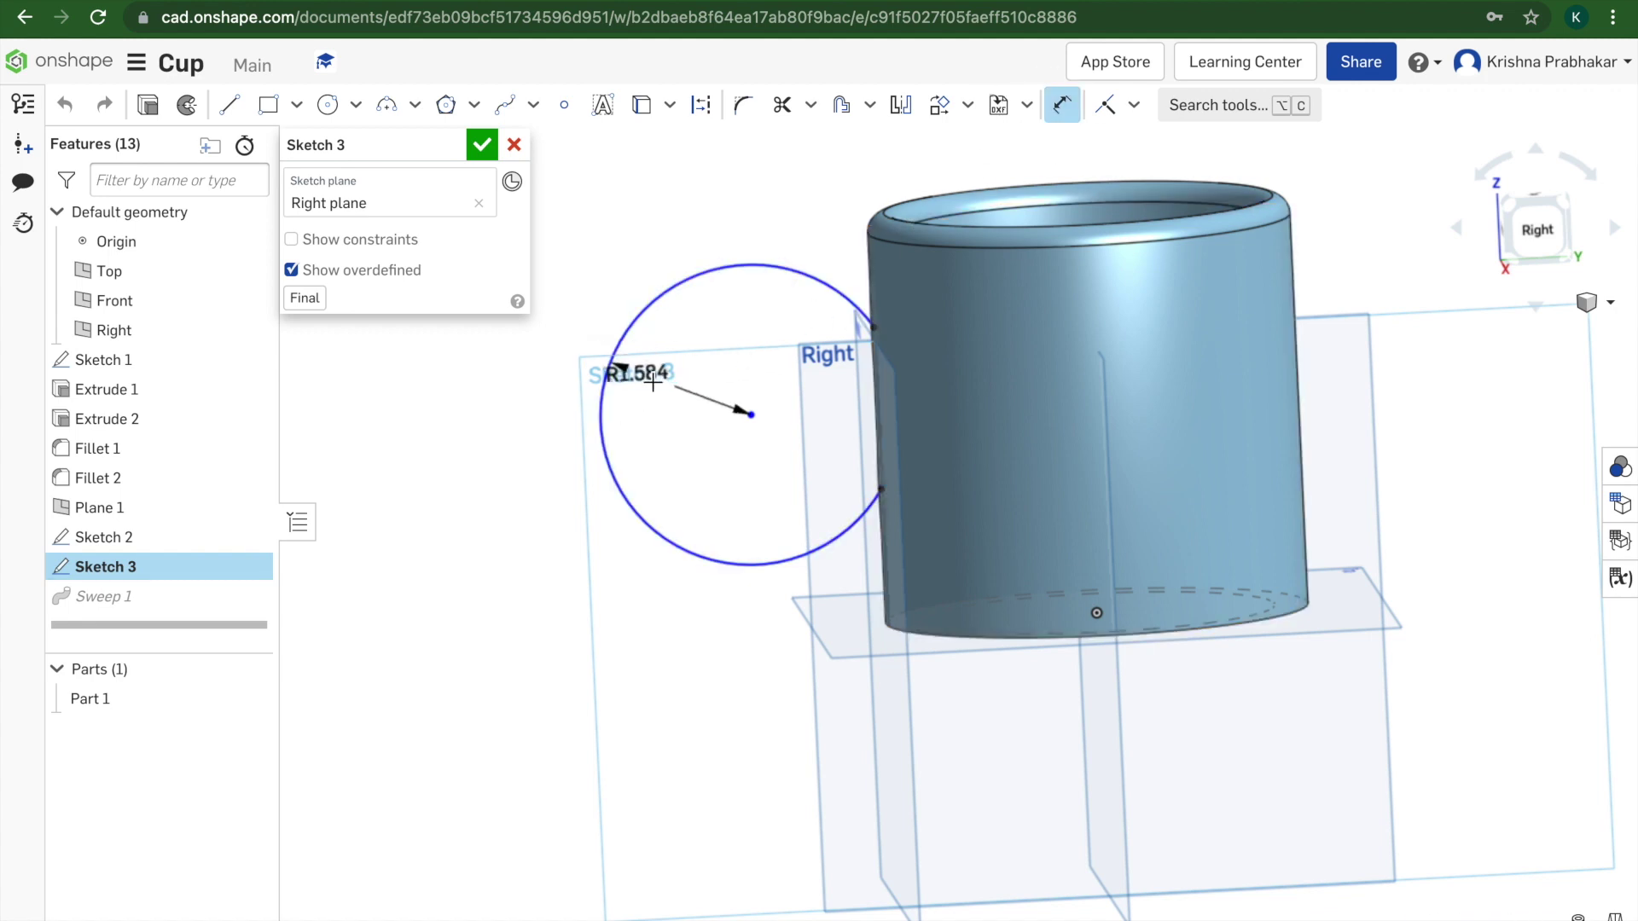
click(624, 367)
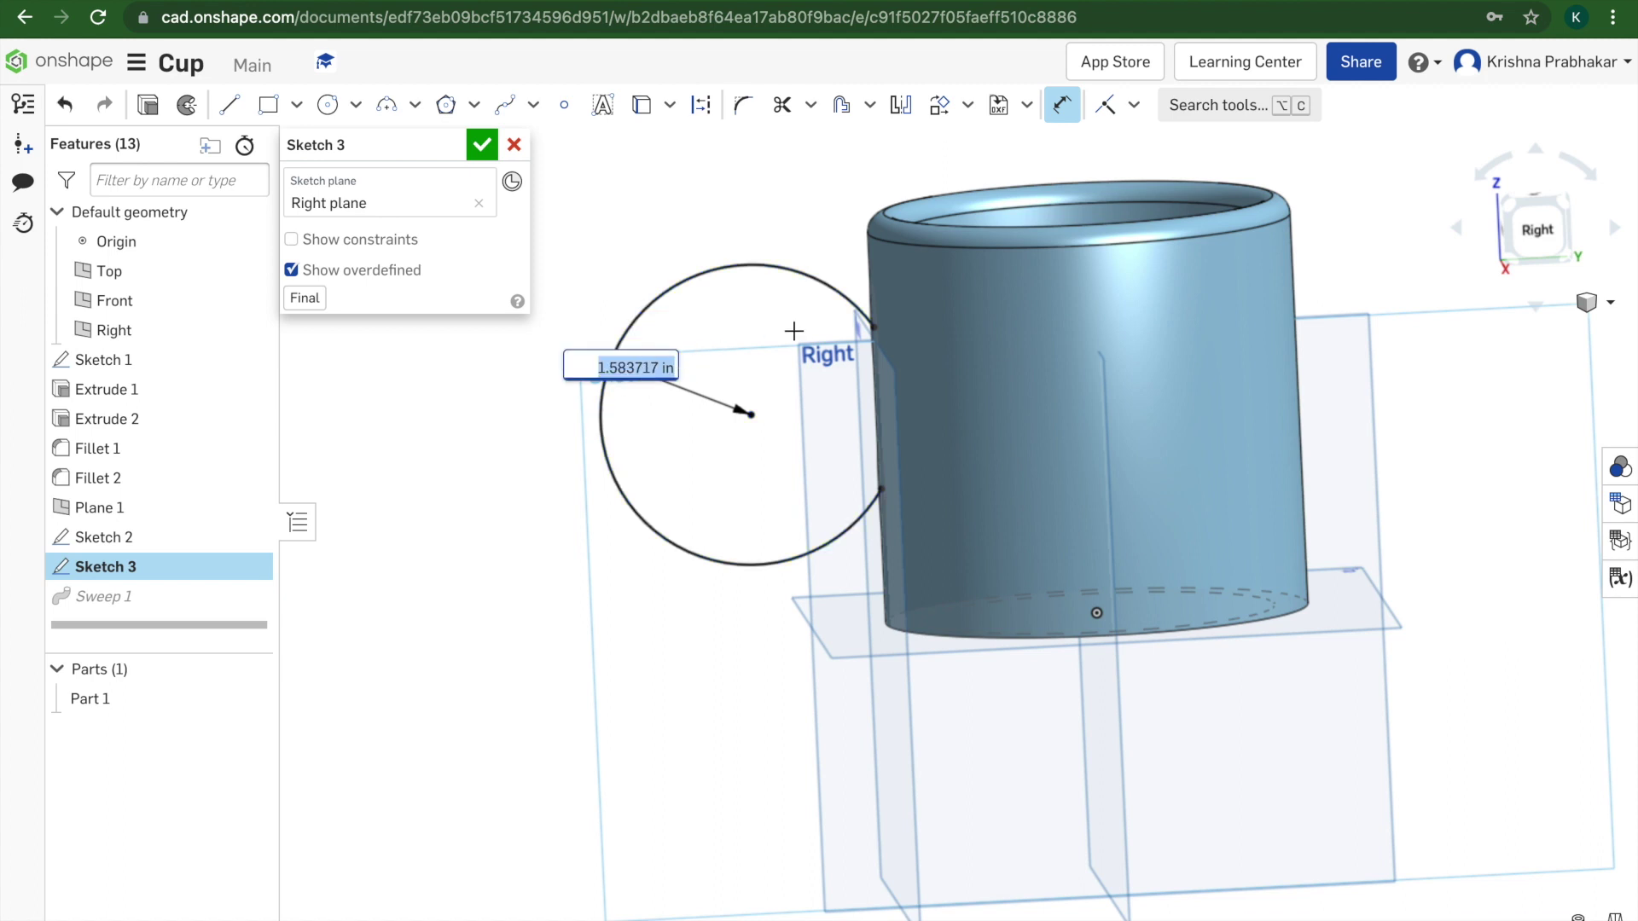
text(1.2)
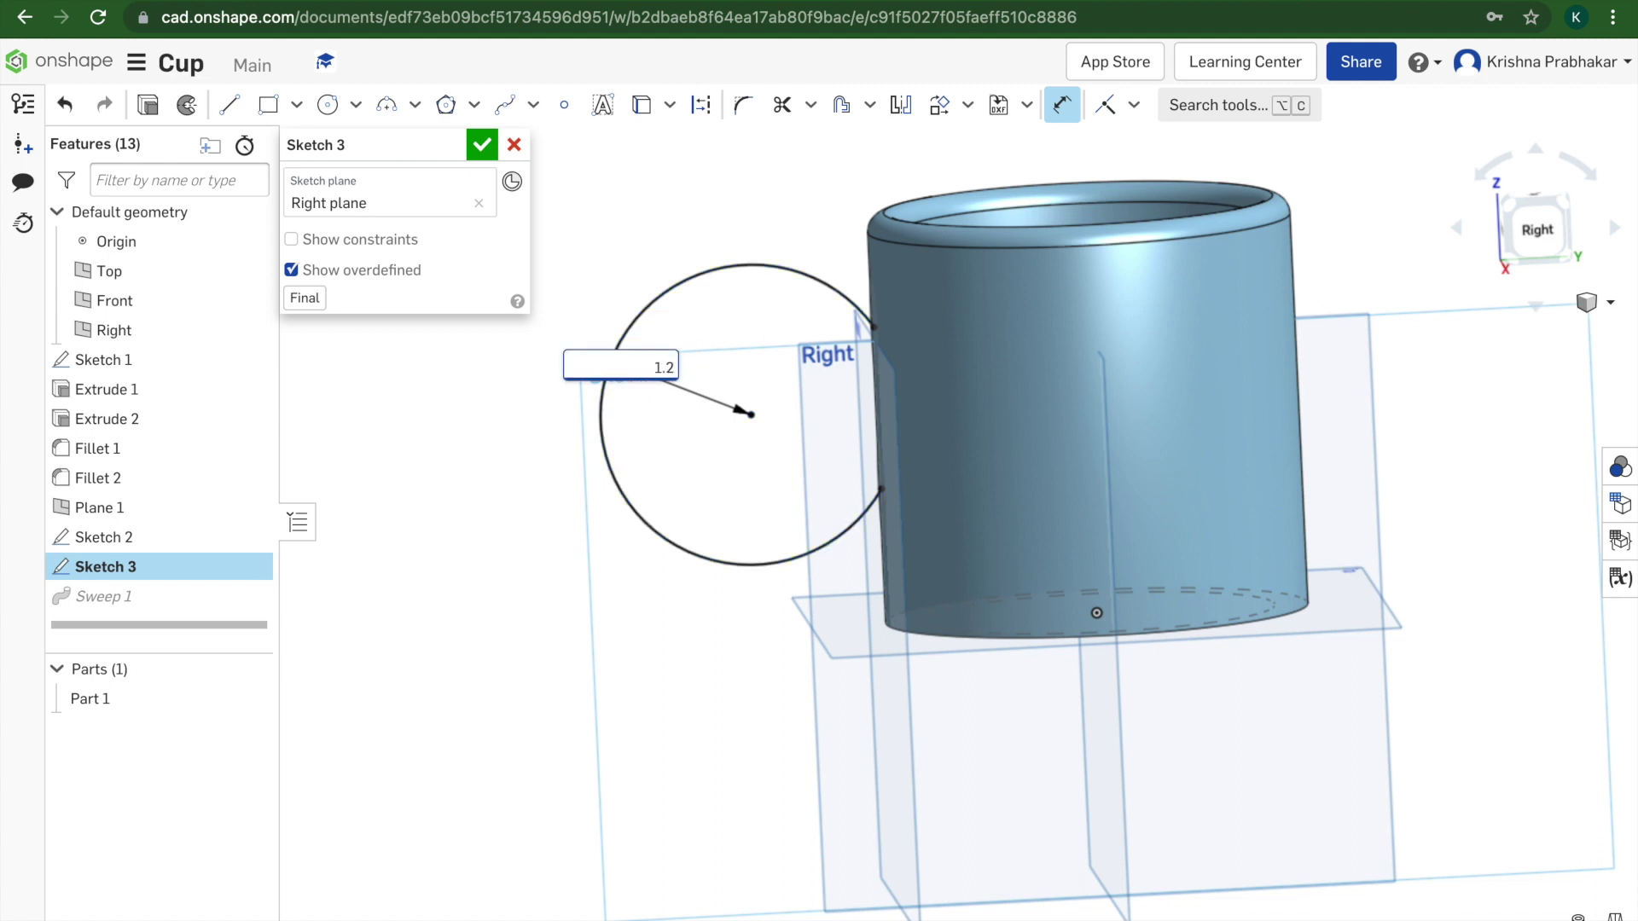
key(Return)
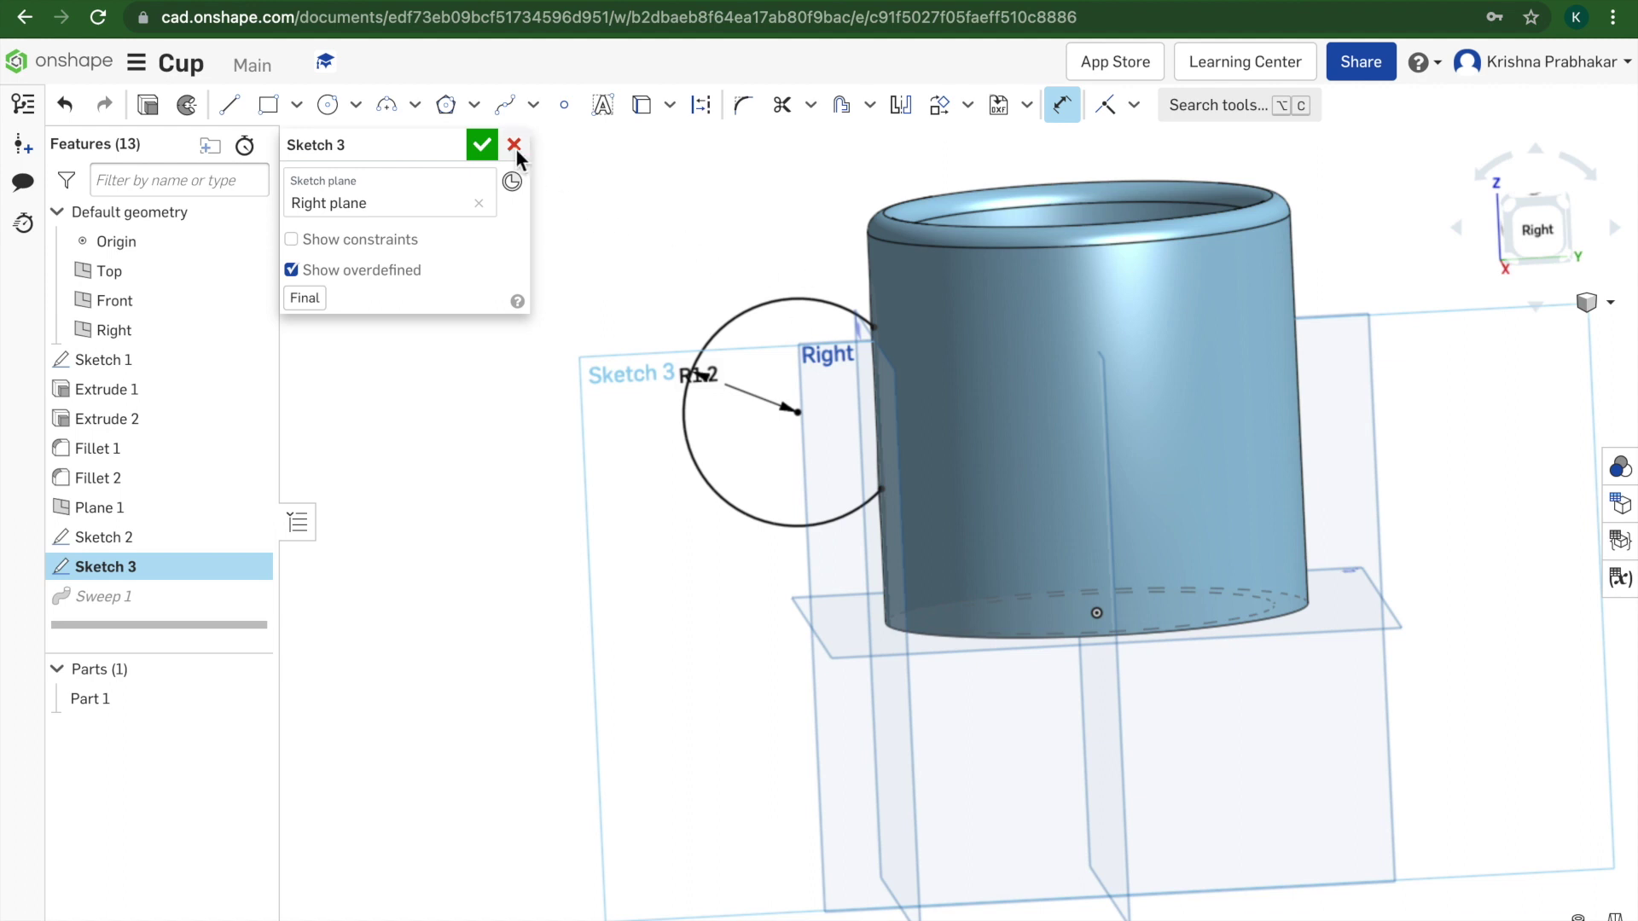
click(481, 145)
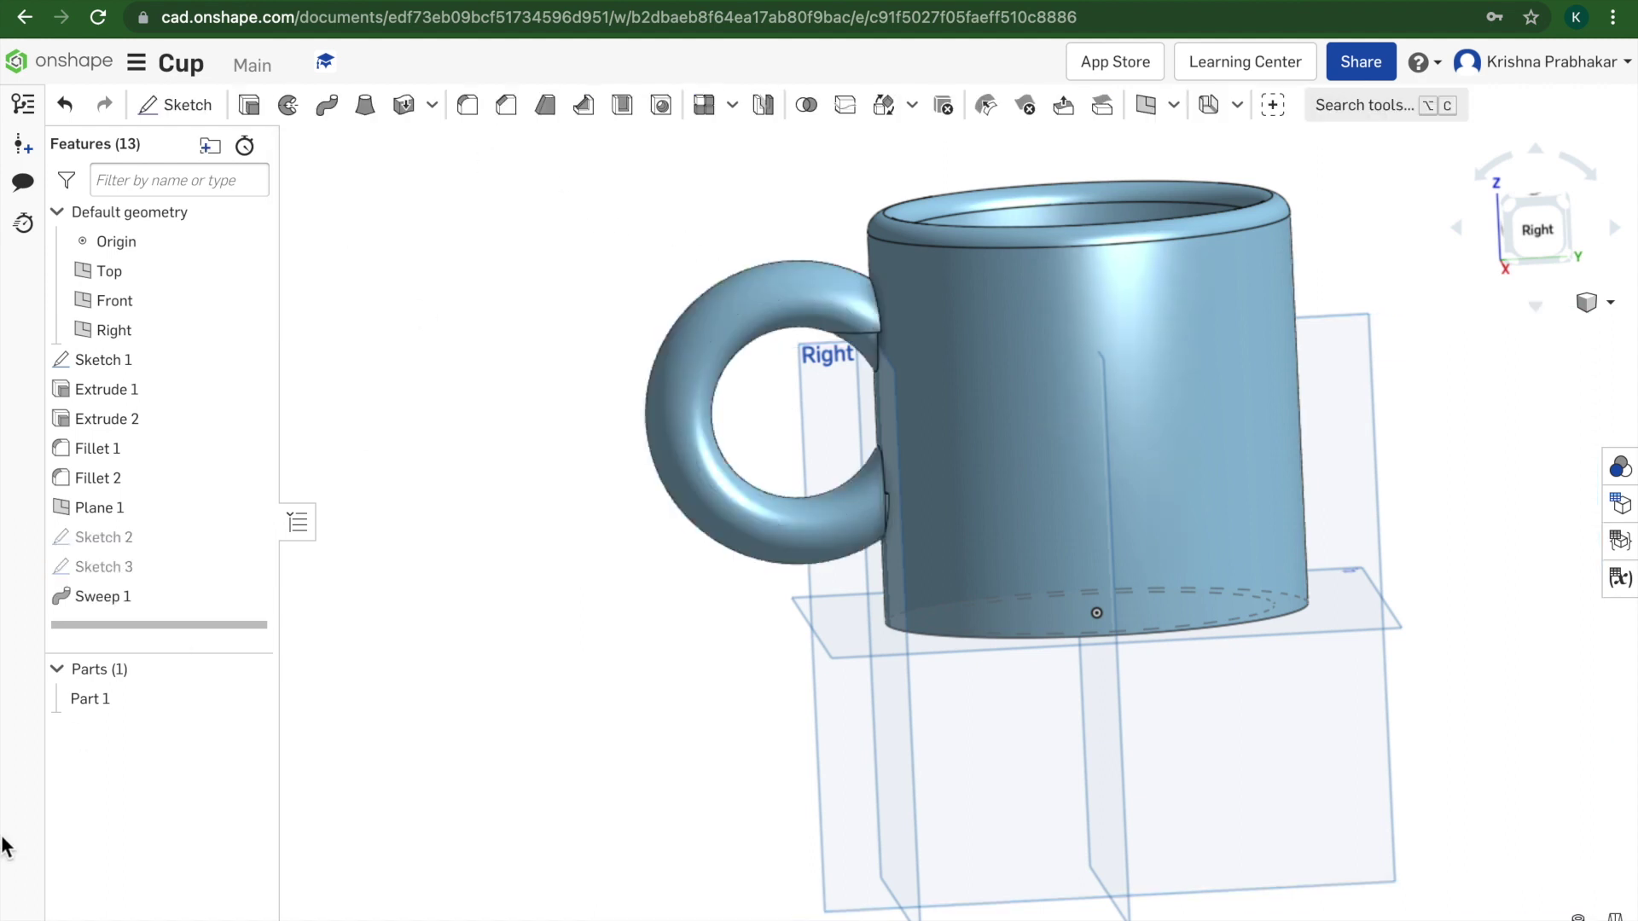
Step: Re-confirm Sweep 1 so the handle merges into the cup body
double_click(161, 601)
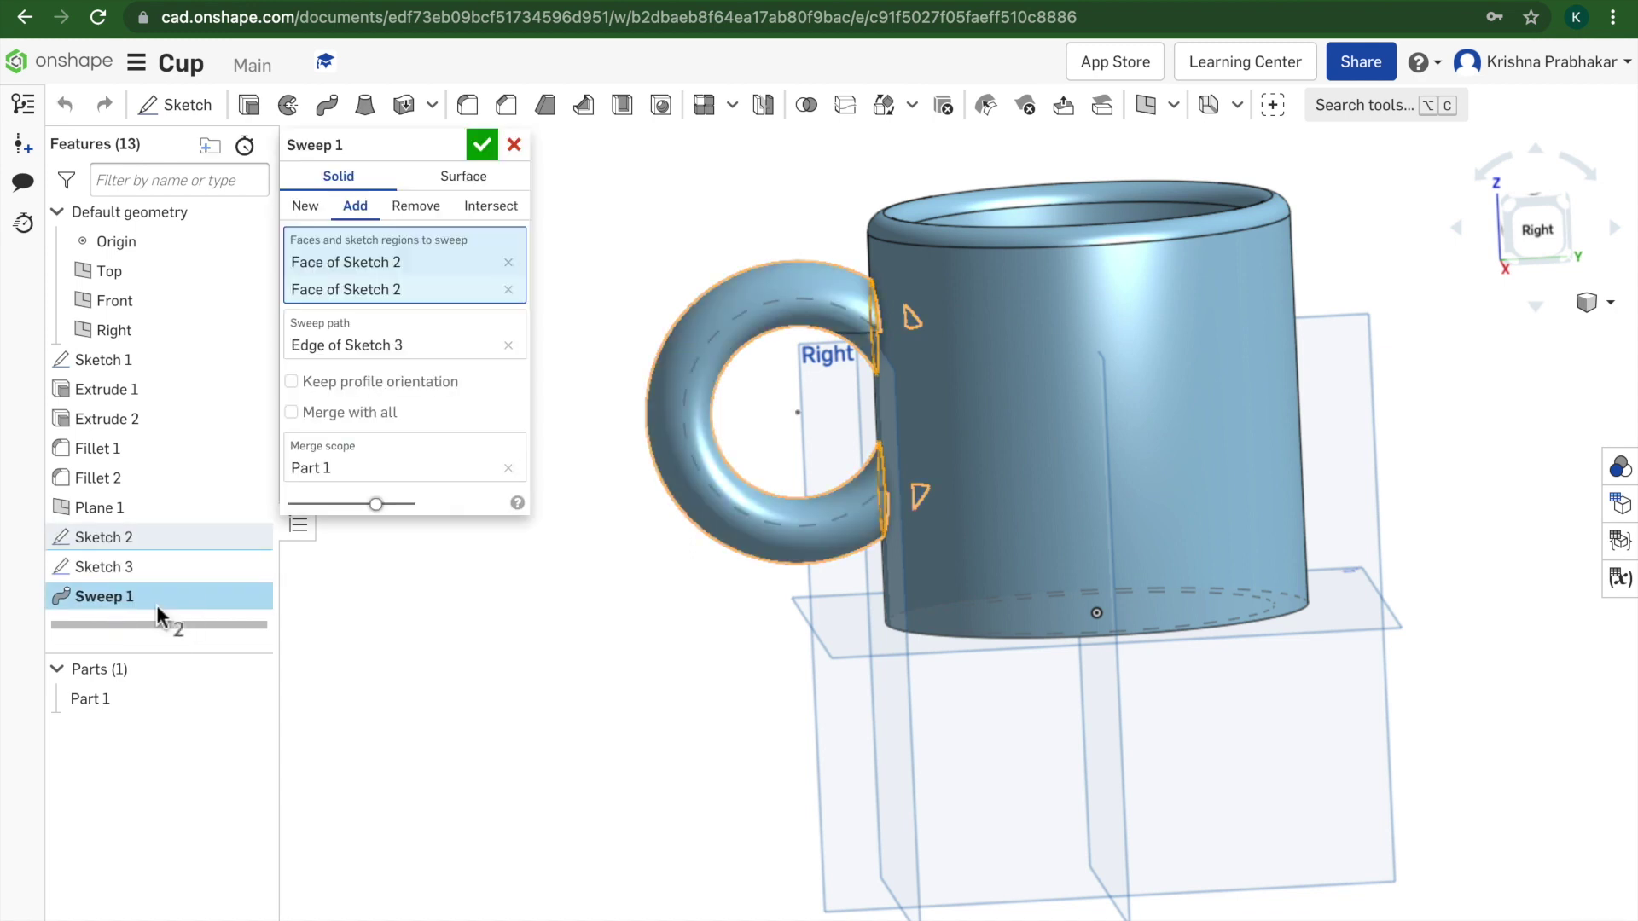
click(481, 145)
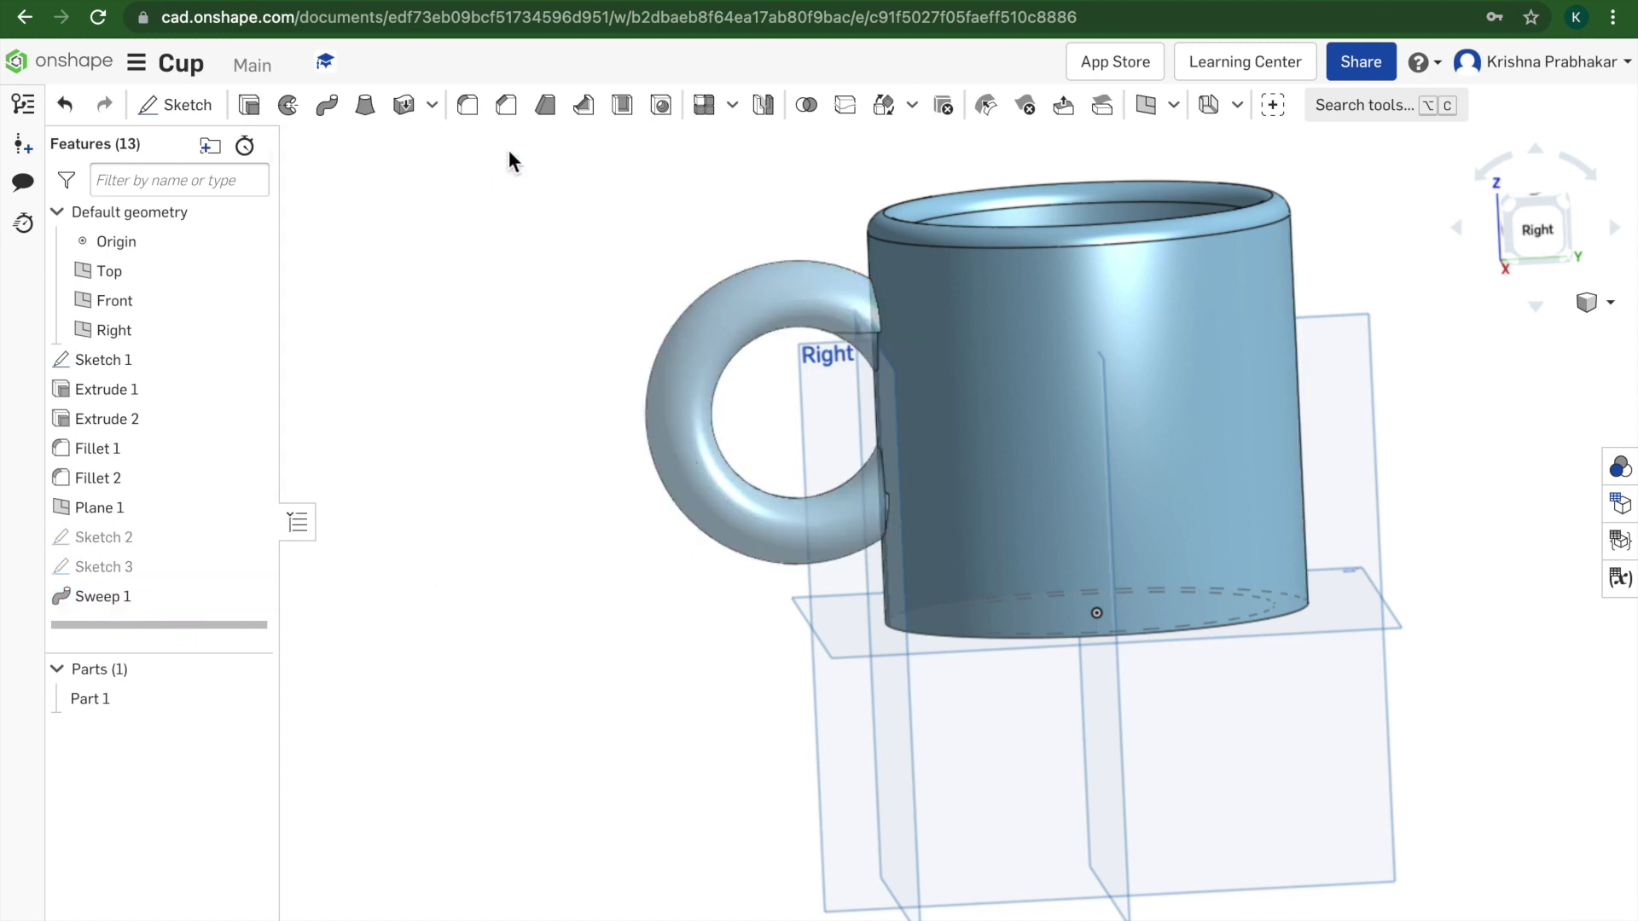
right_drag(1471, 515, 1448, 467)
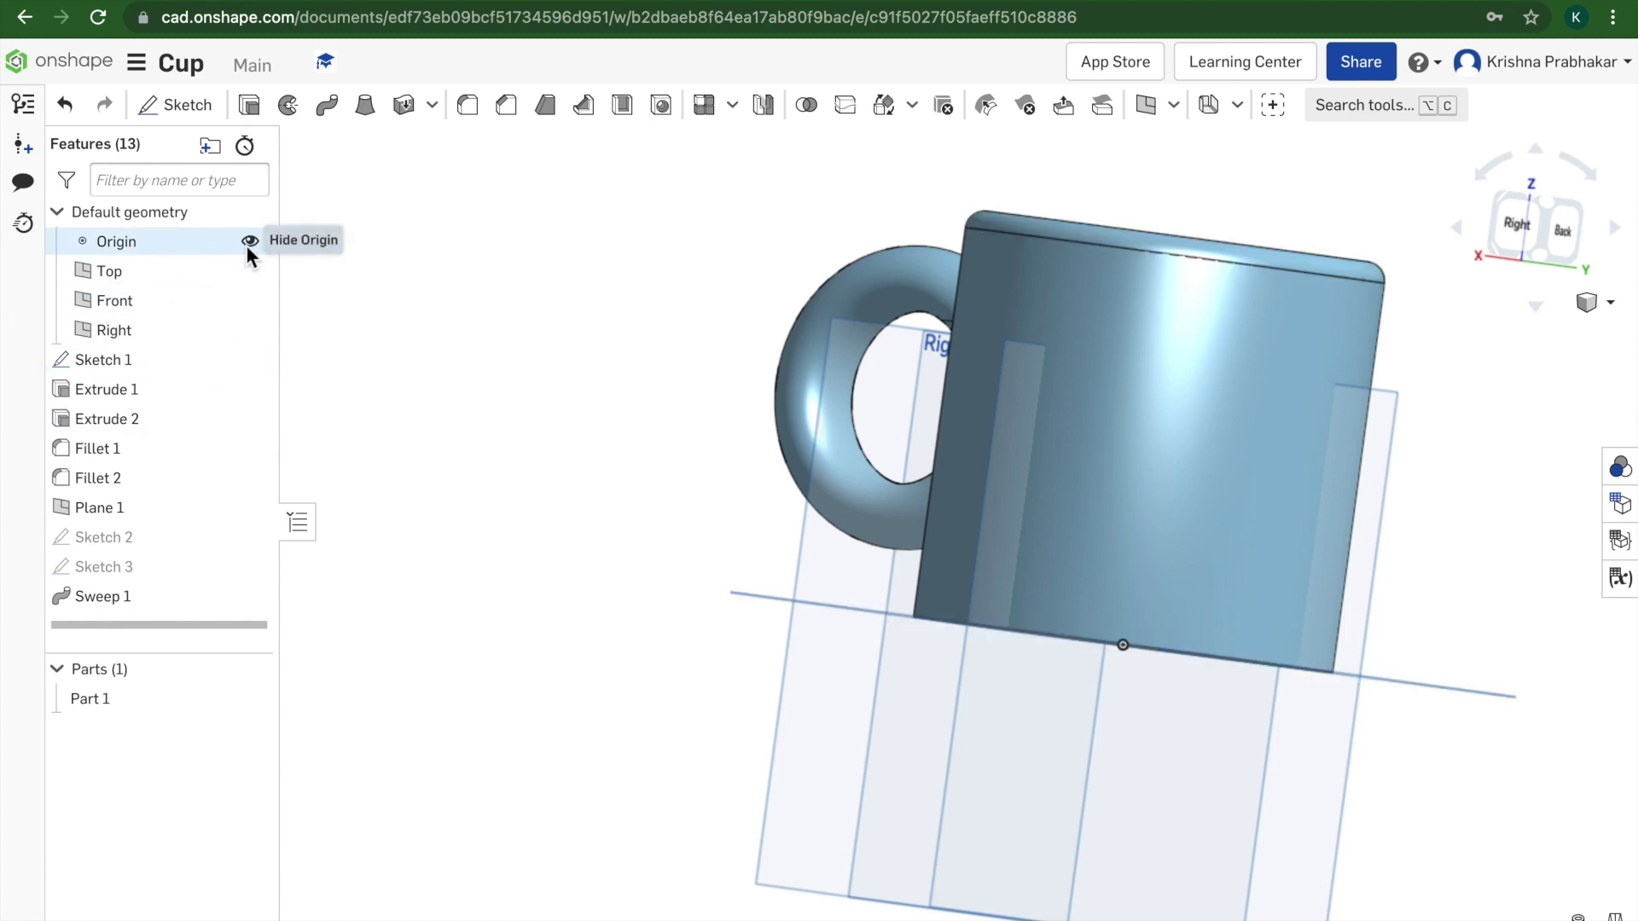
Step: Hide the origin, the Top, Front and Right planes, and Plane 1
click(248, 243)
click(251, 273)
click(251, 302)
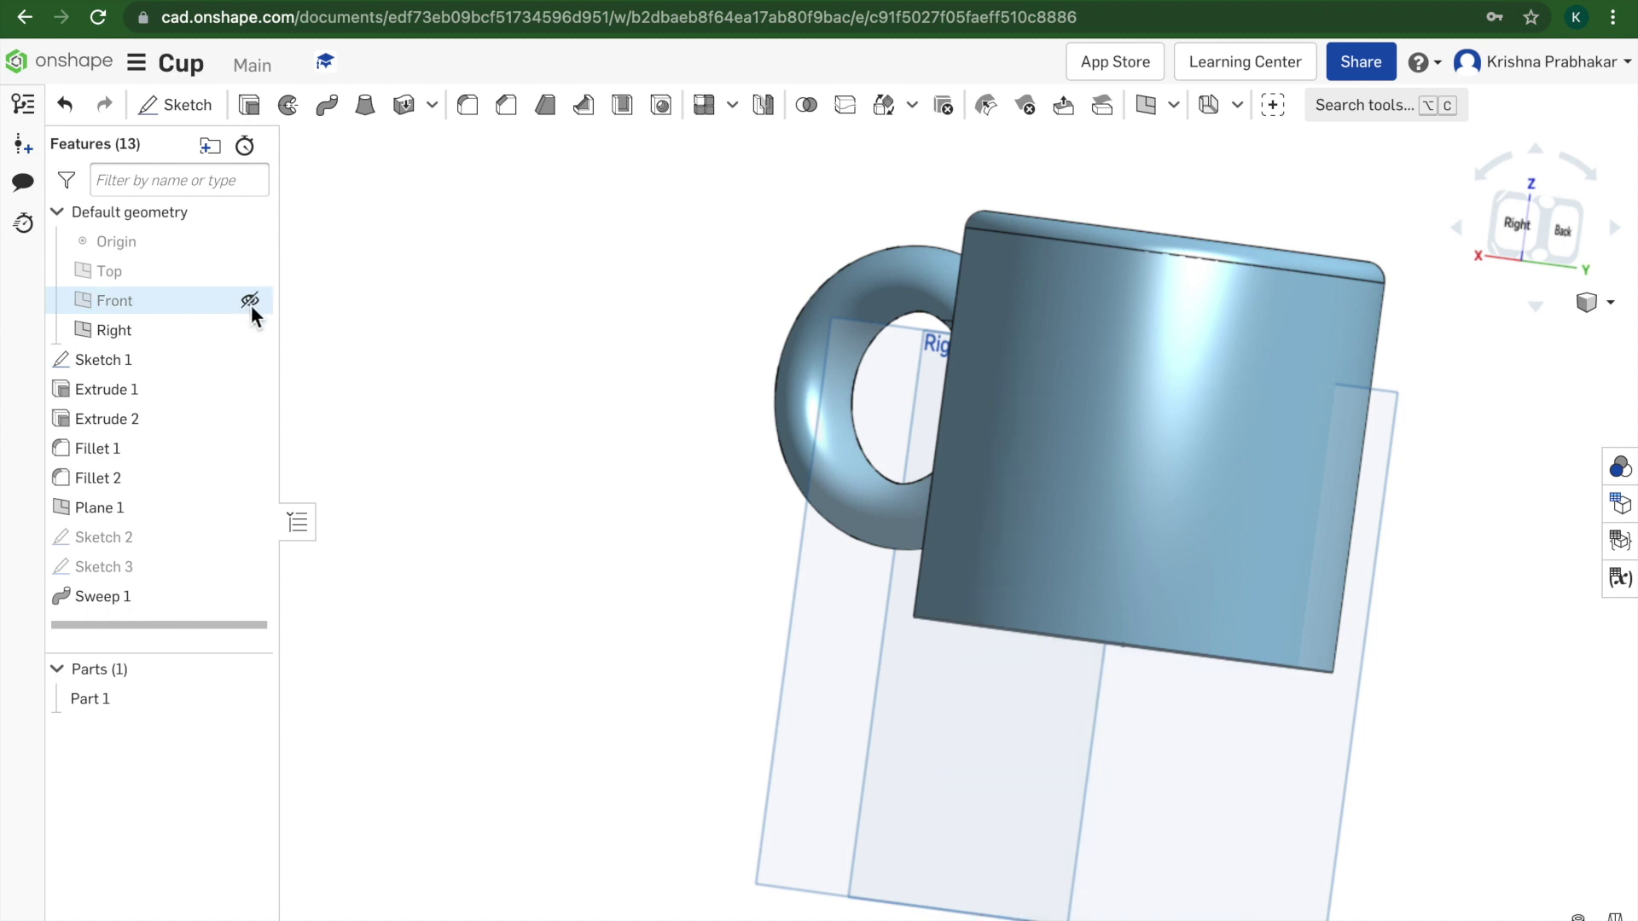
click(249, 330)
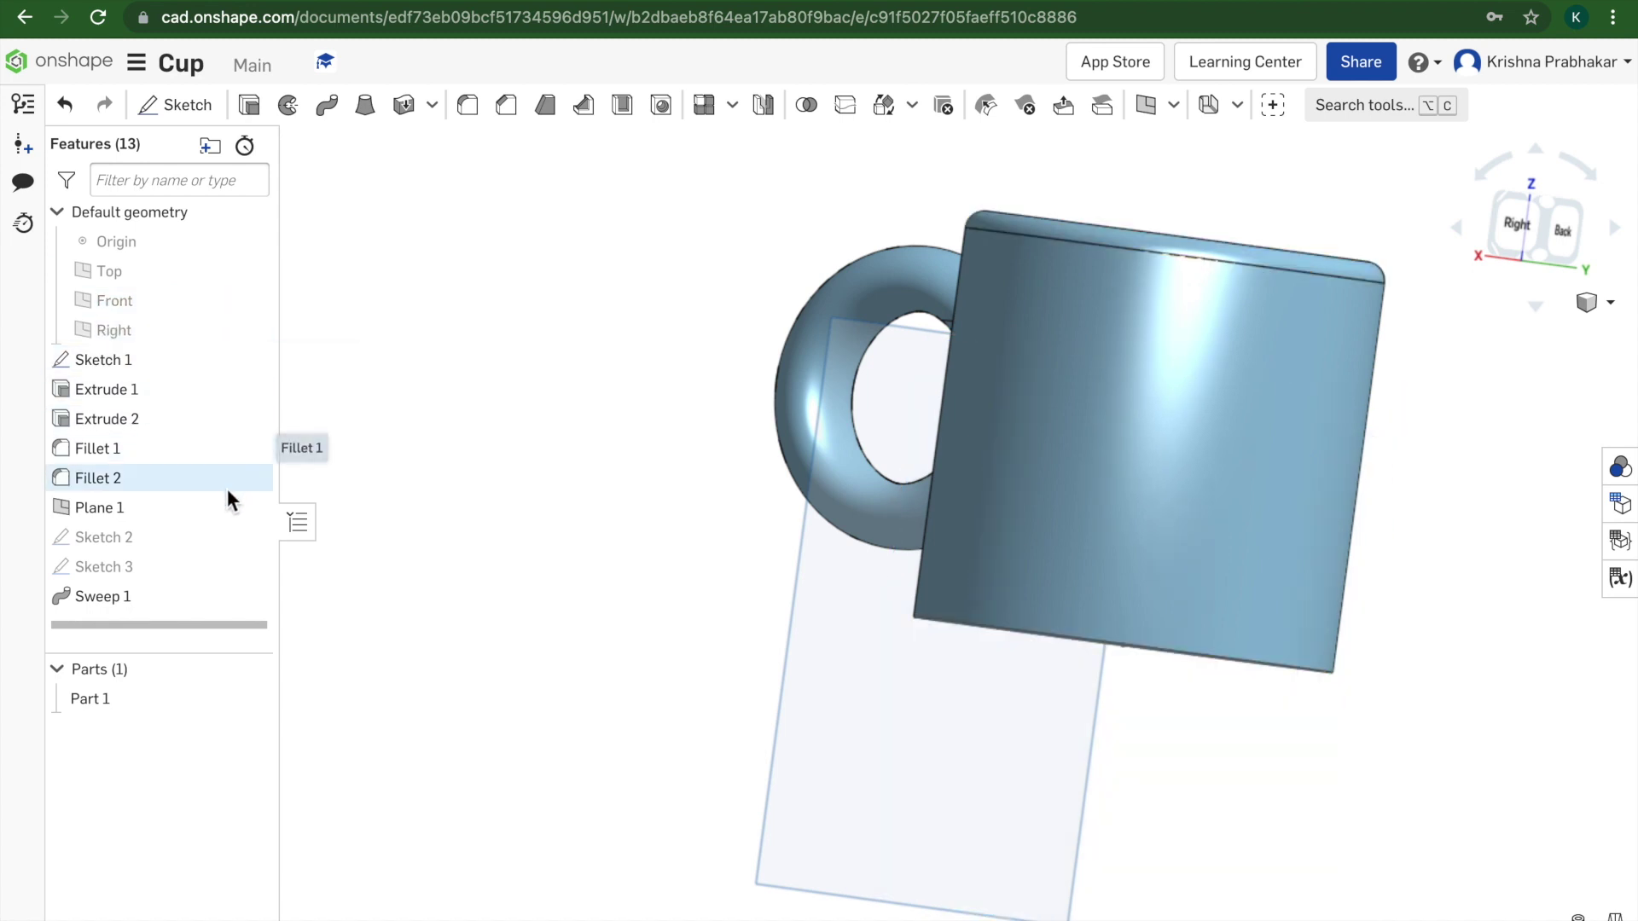
click(250, 507)
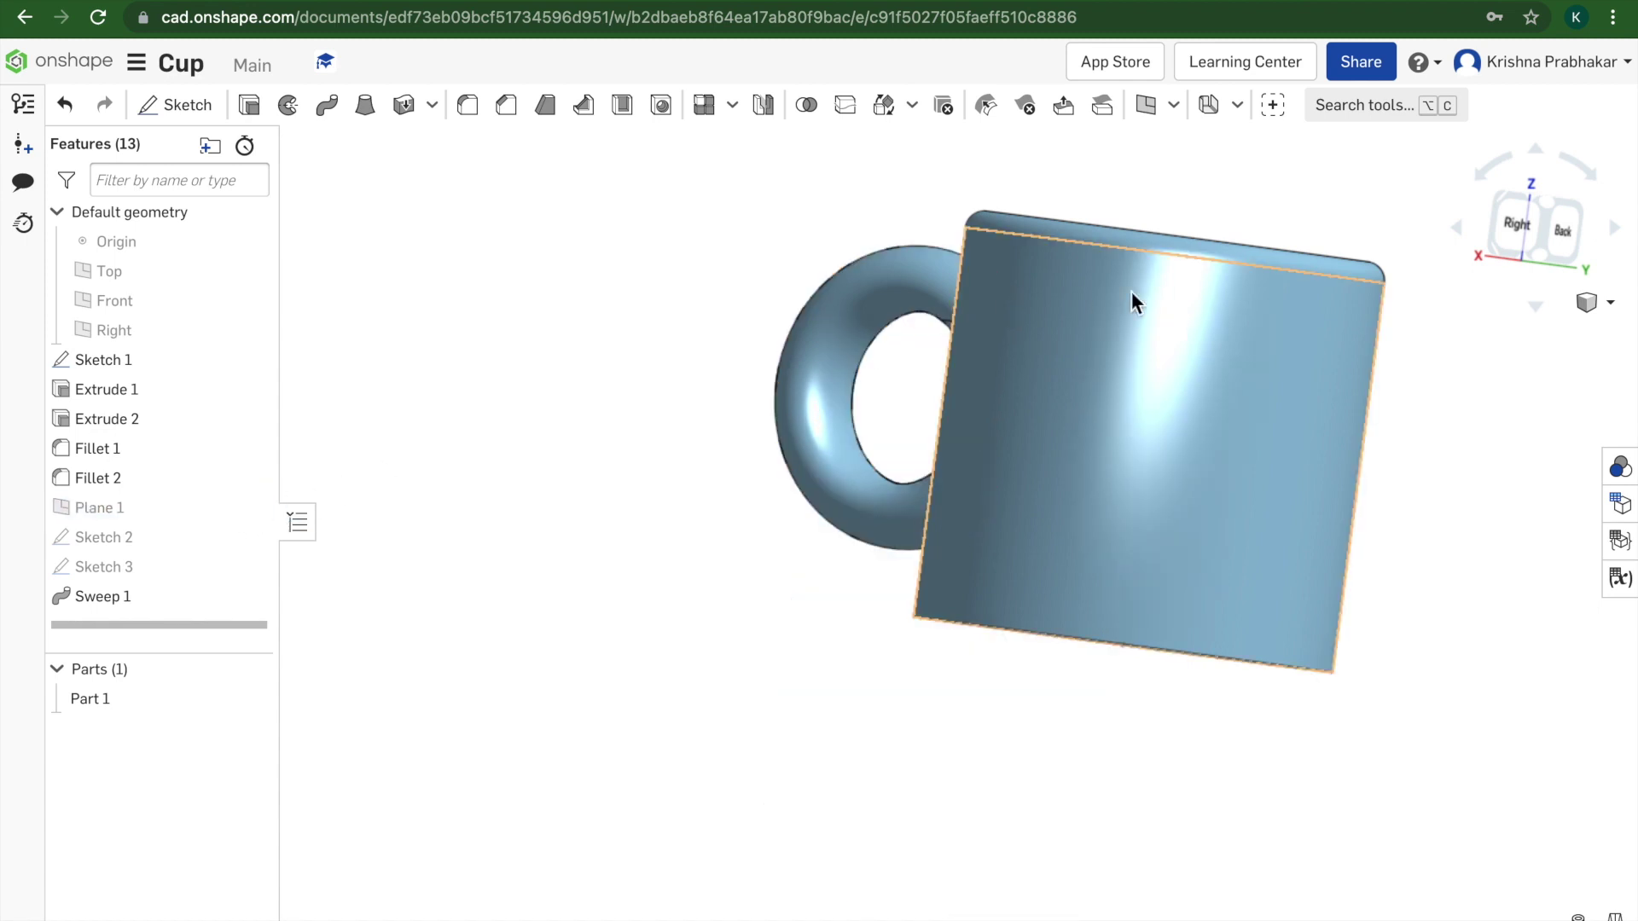
Step: Render the mug shaded without edges and return it to the isometric view
click(1610, 303)
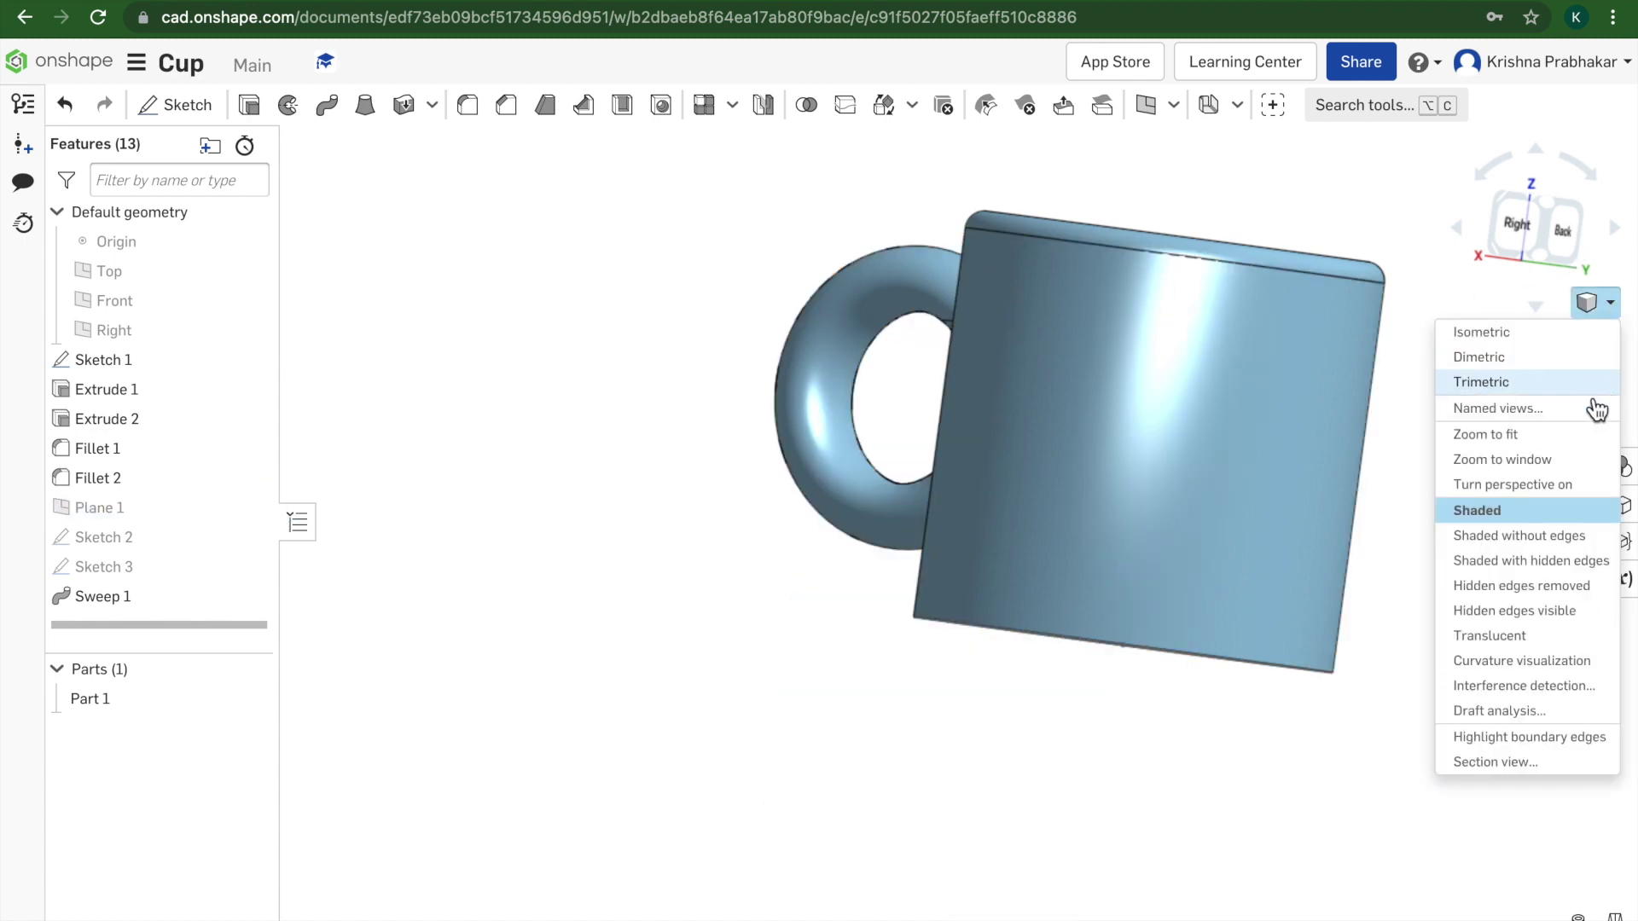
click(1561, 539)
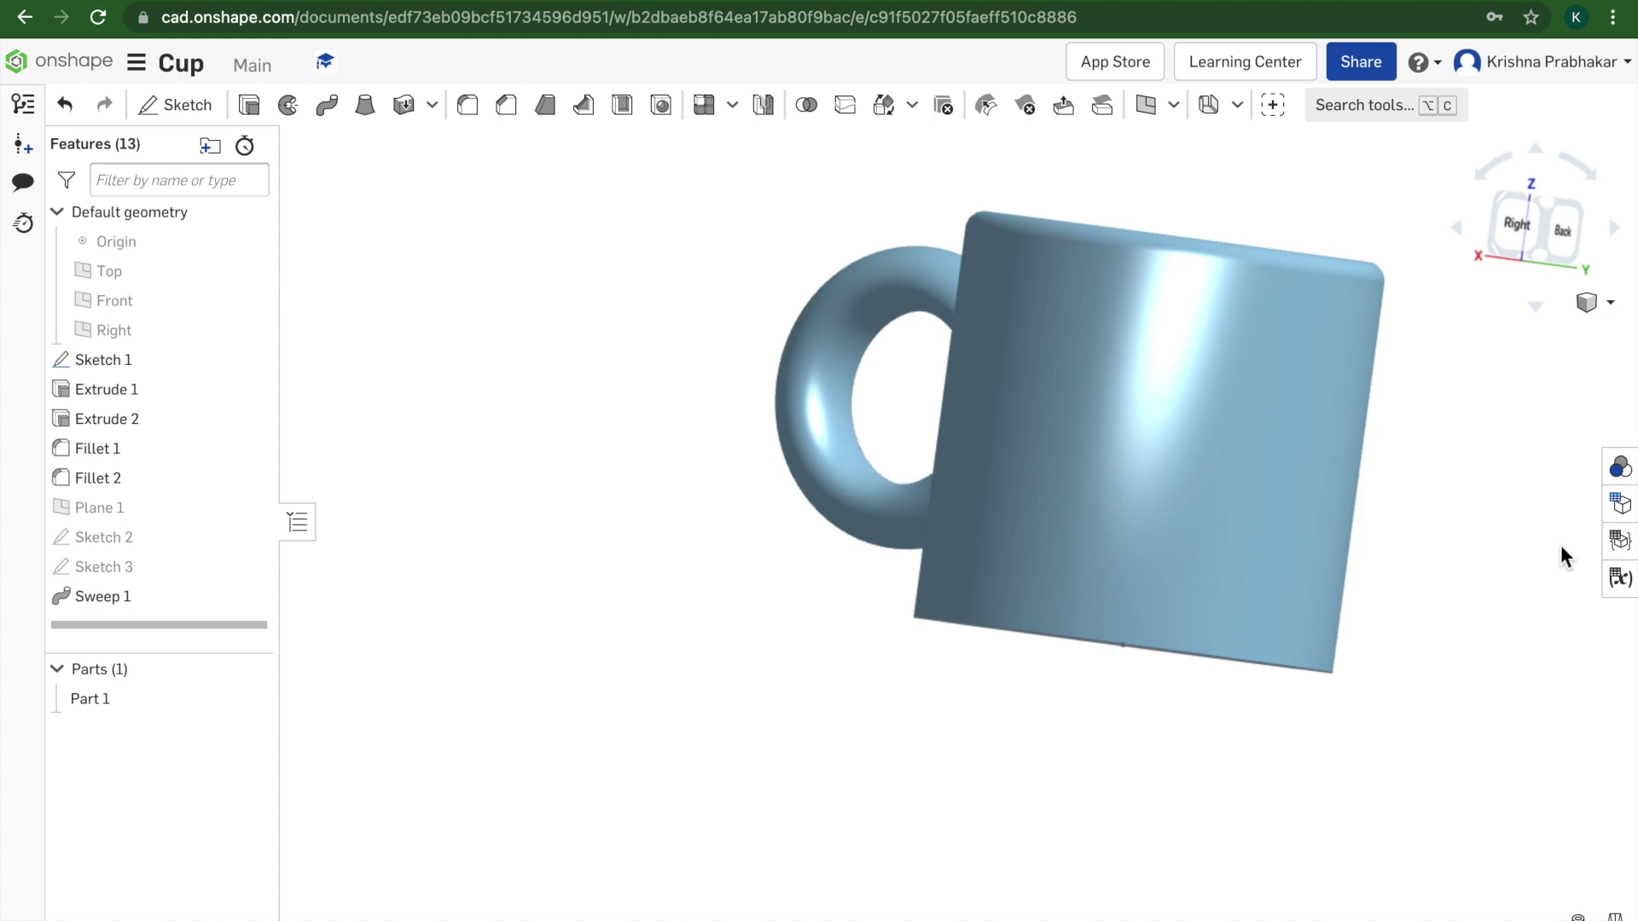
click(1517, 220)
click(1595, 302)
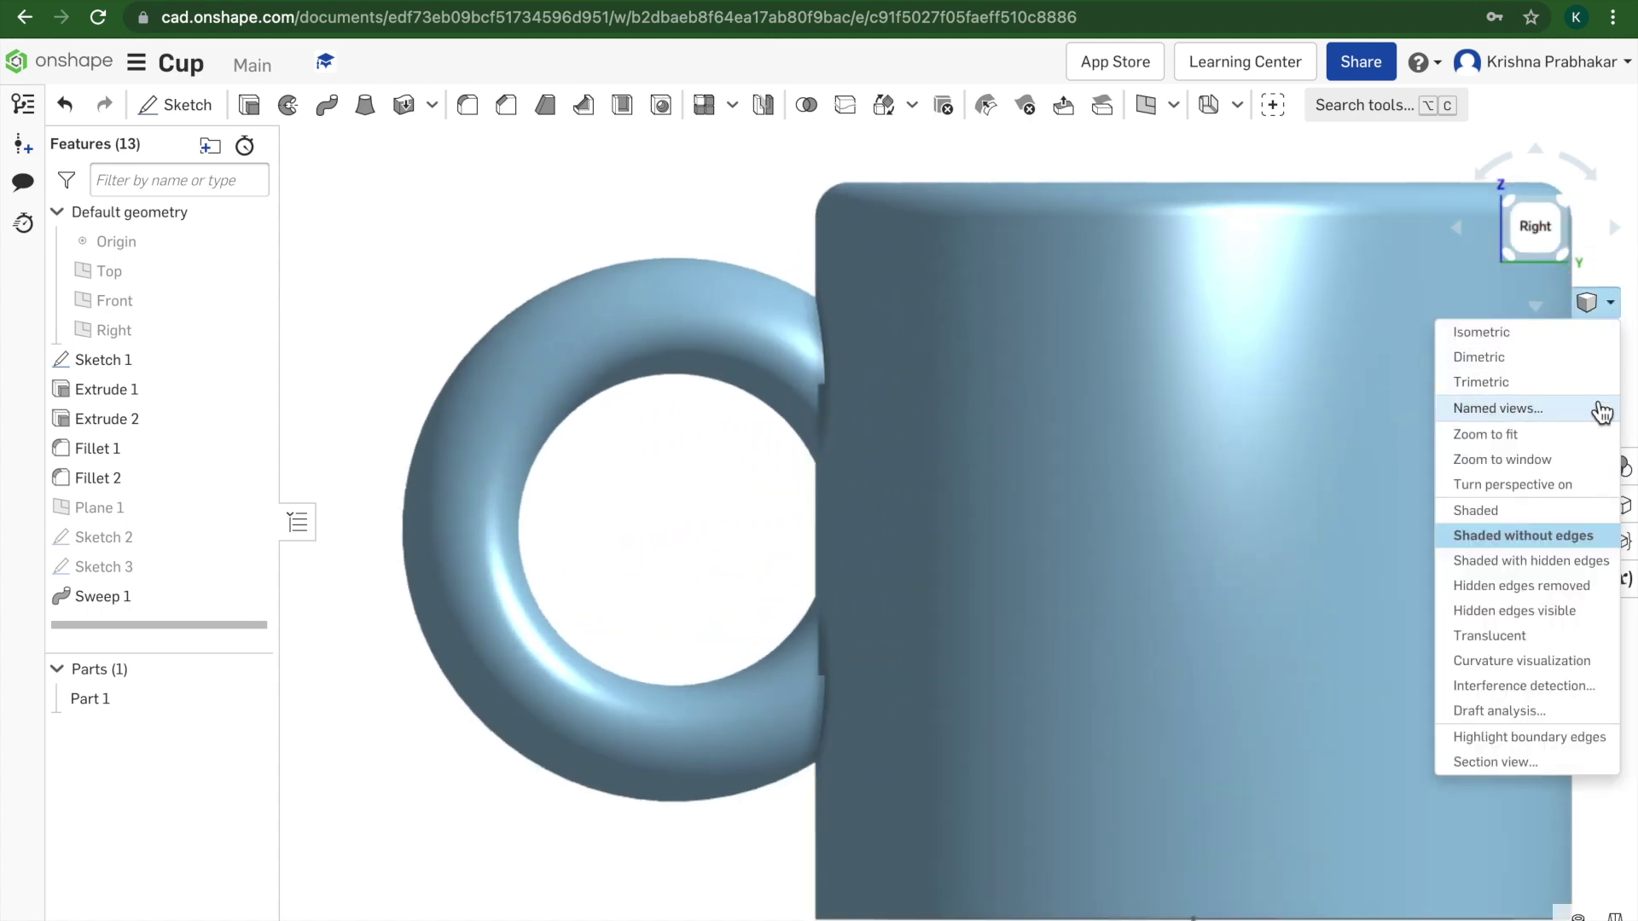
click(1561, 339)
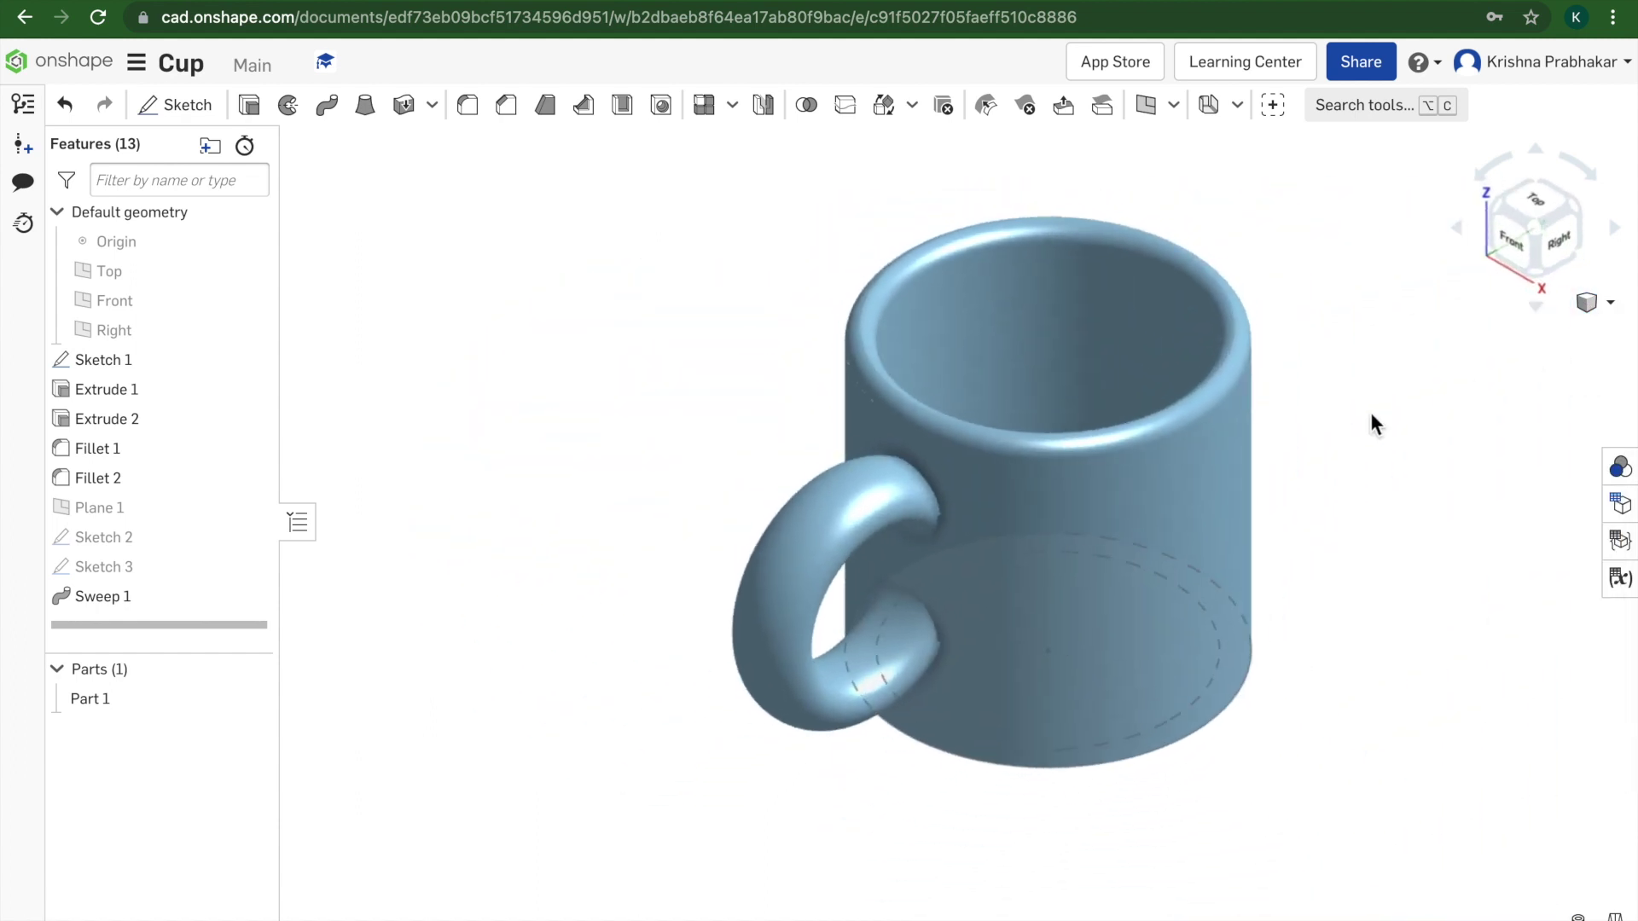
Step: Check the mug from other standard views, including the left, then go back to isometric
click(1592, 303)
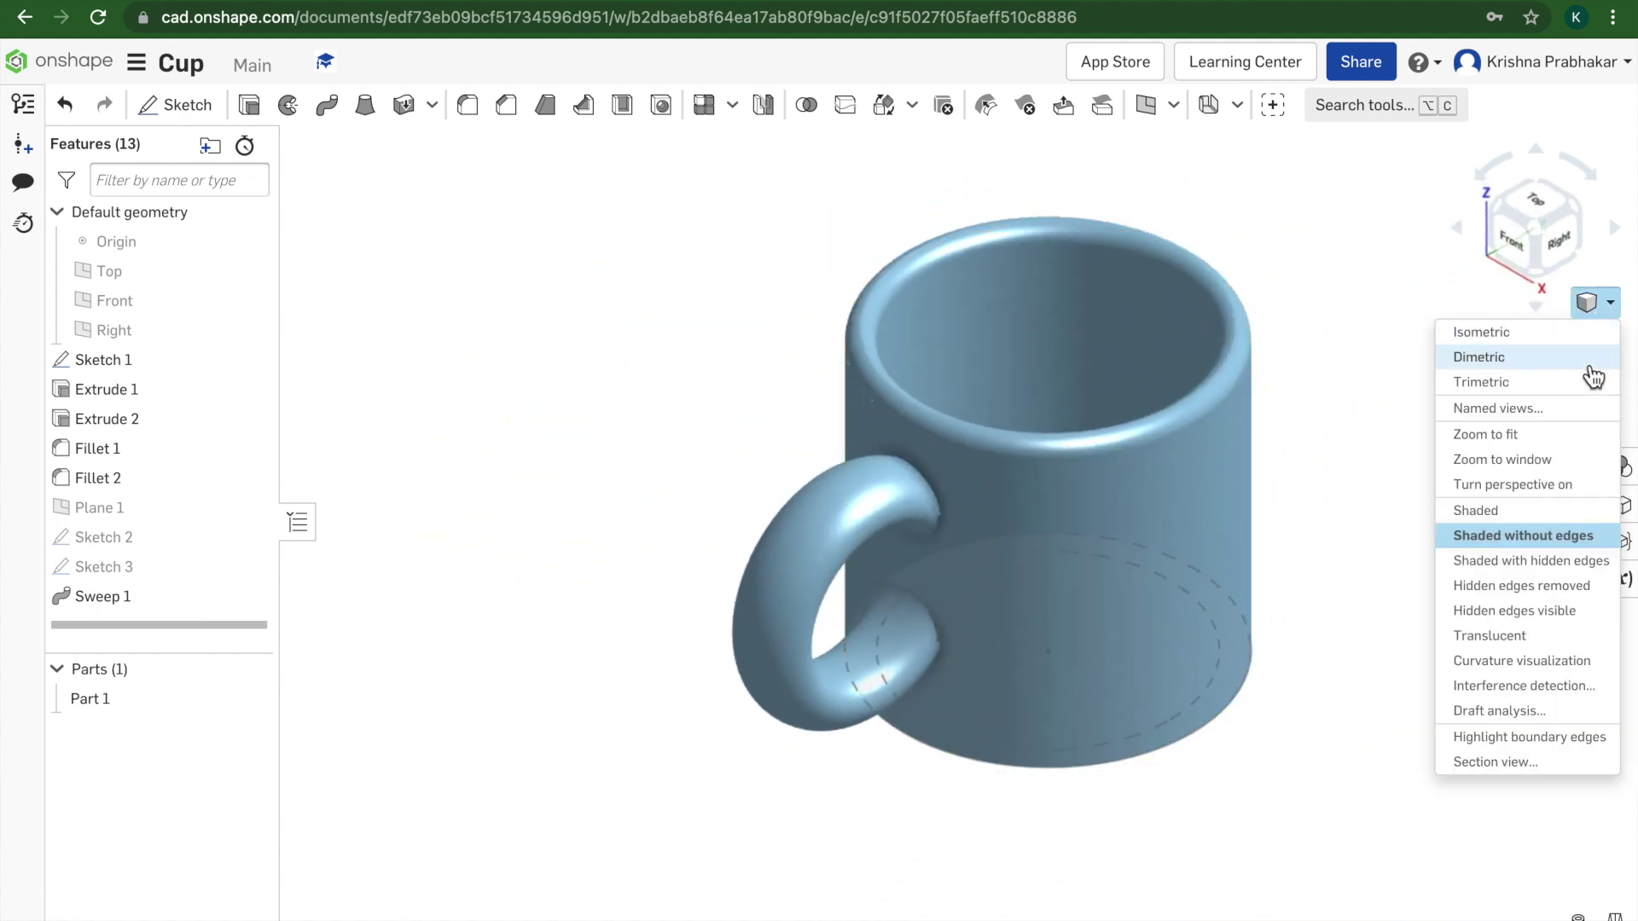
click(1592, 372)
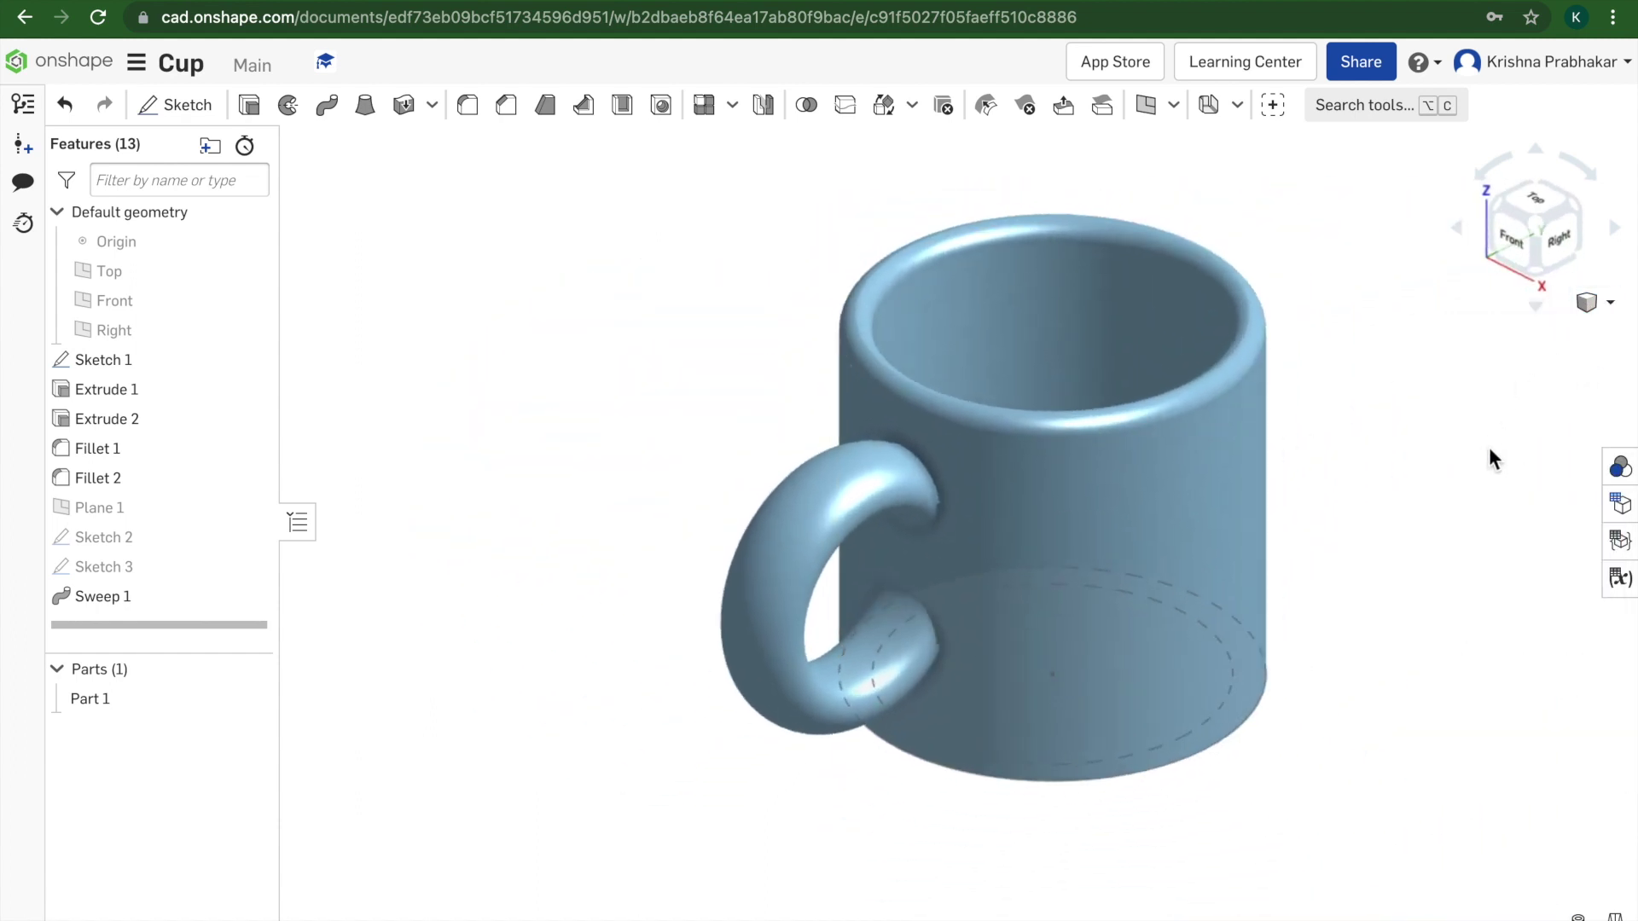
click(1617, 228)
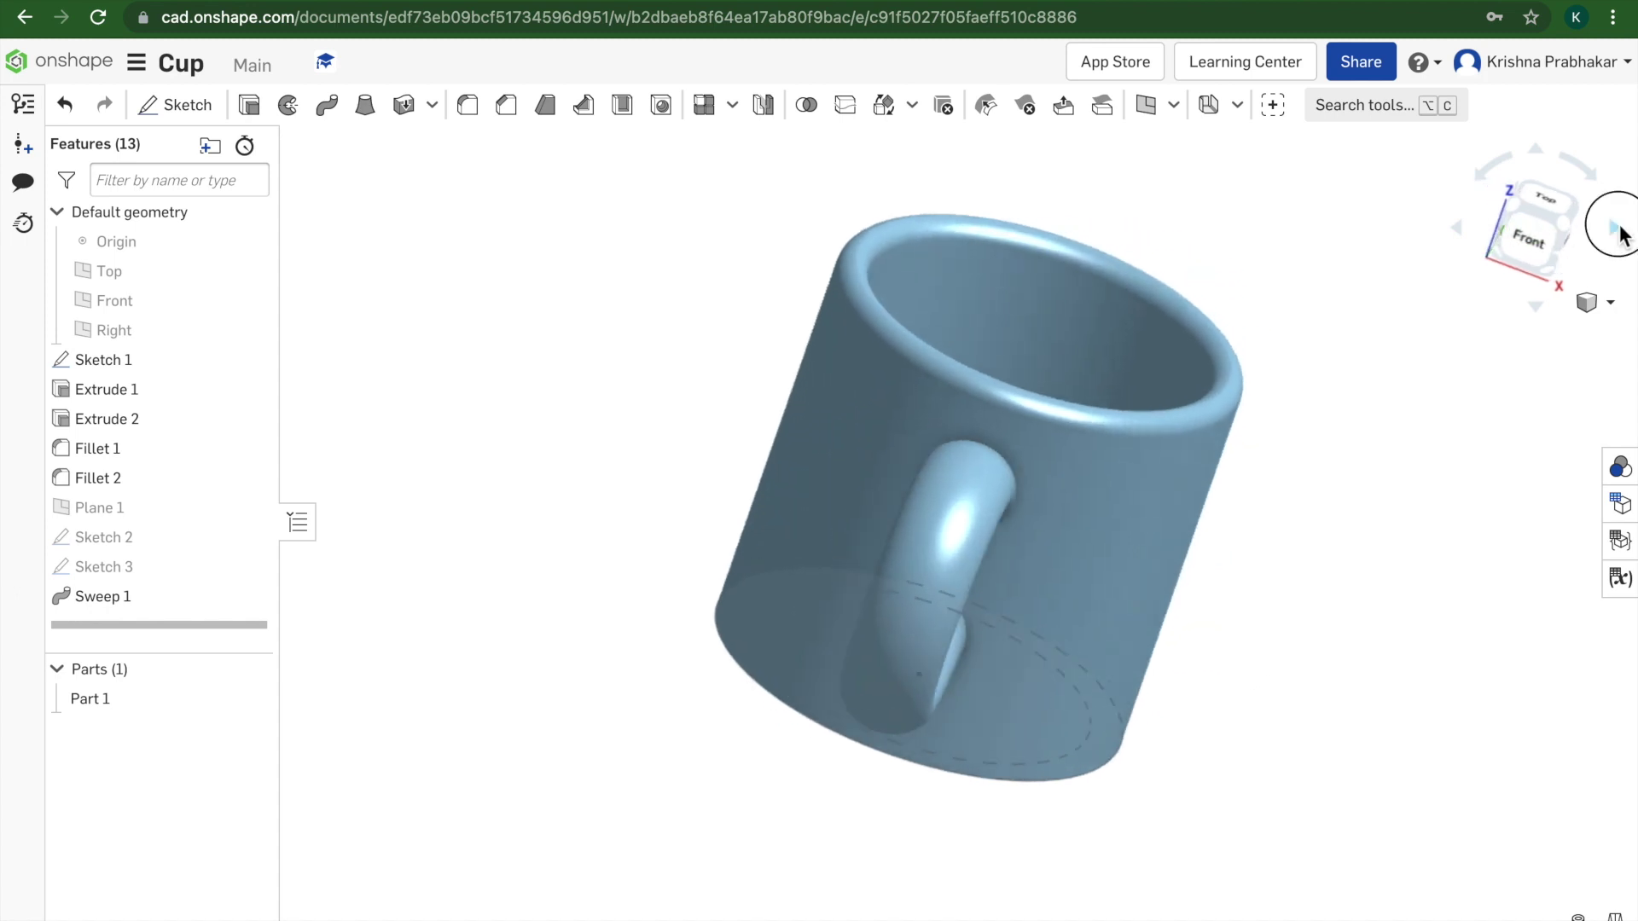
click(1617, 229)
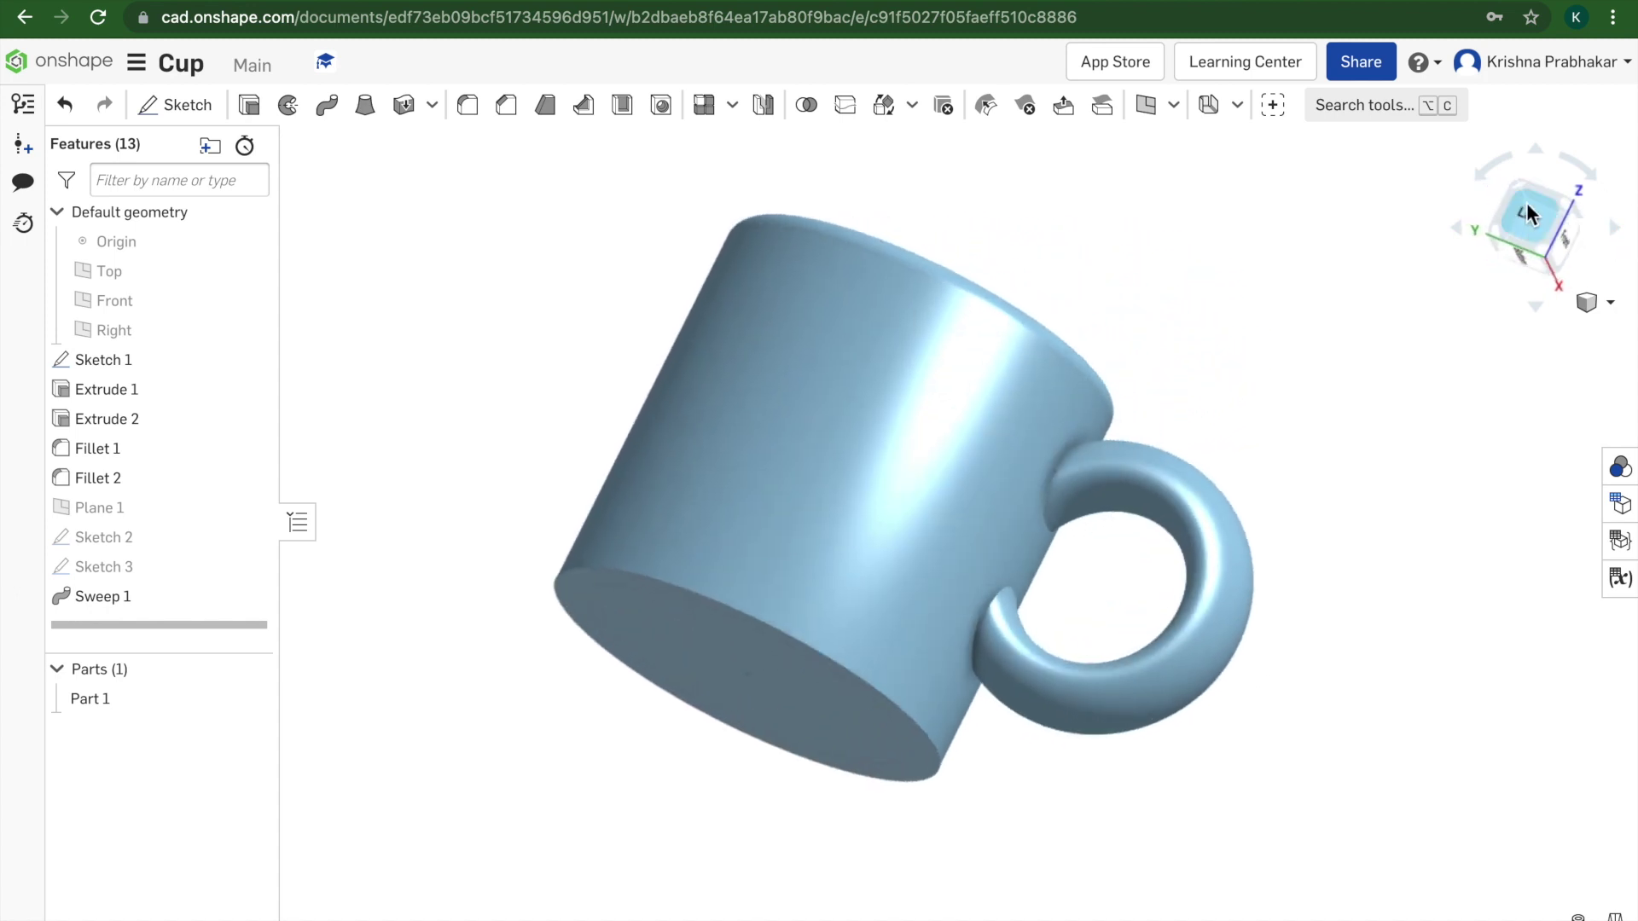
click(1525, 224)
click(1588, 303)
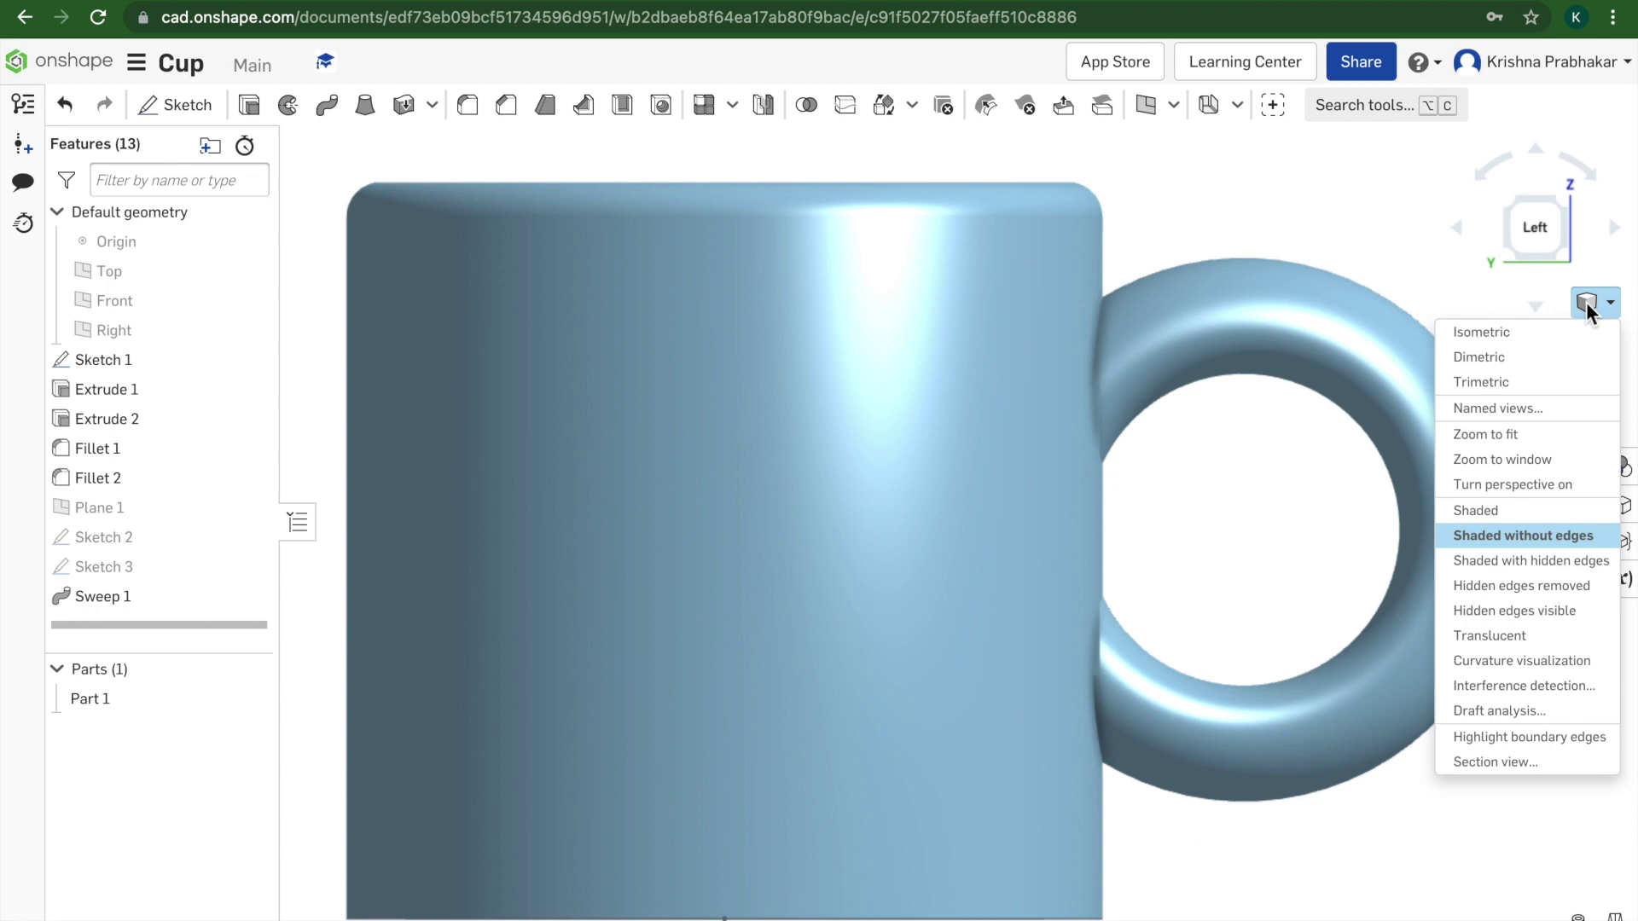
click(1573, 336)
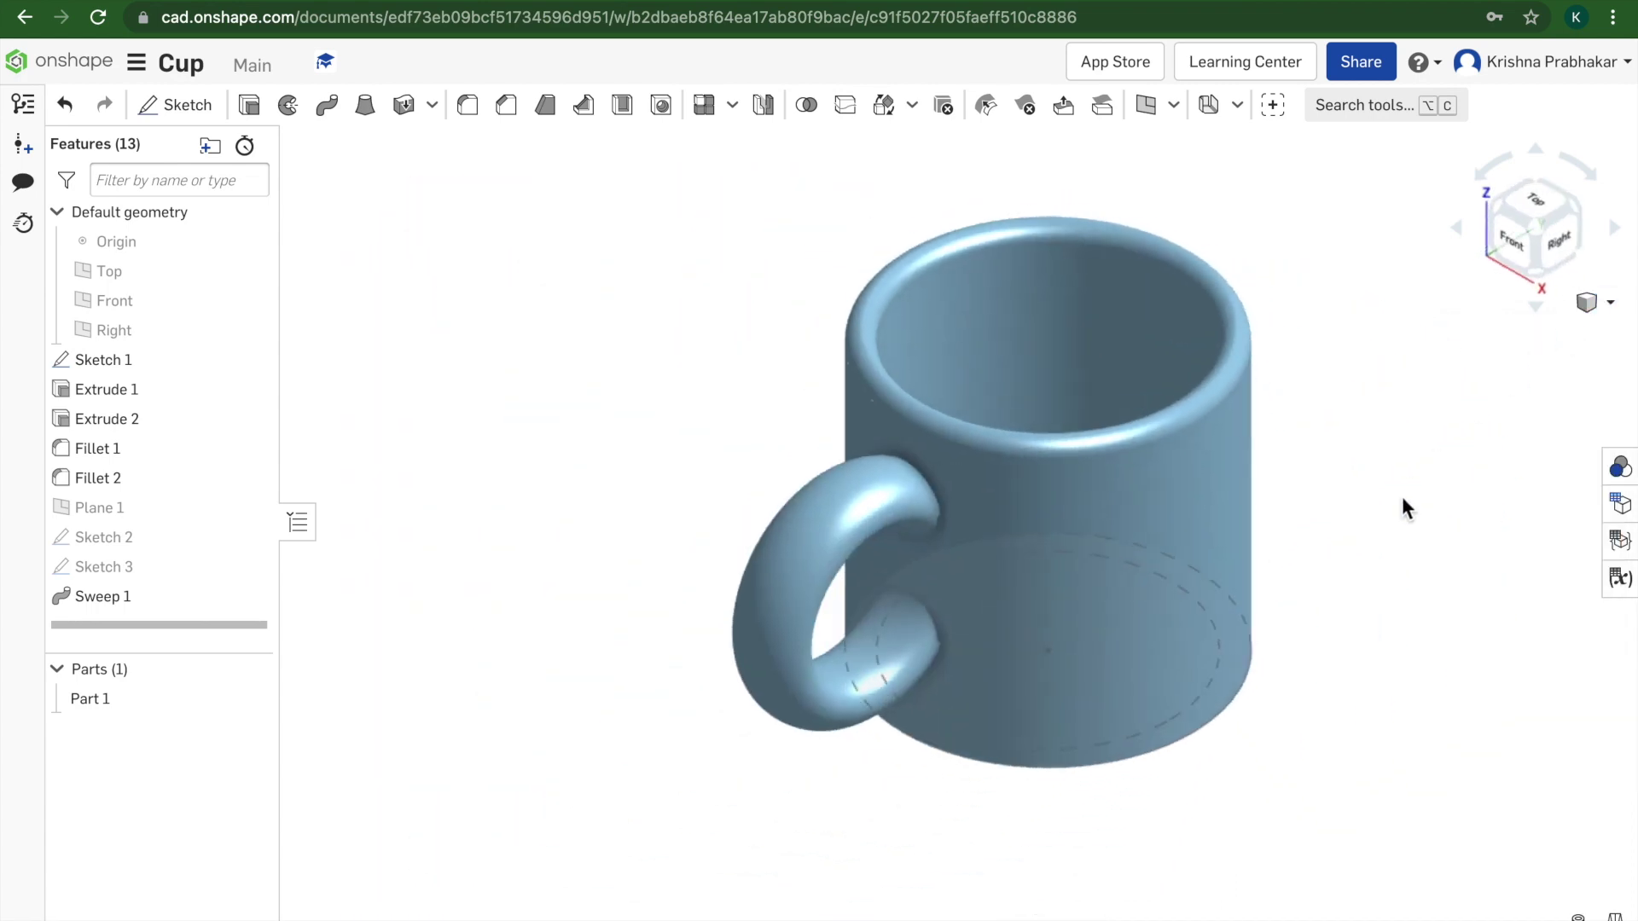
Step: Hide Sketch 1 so its base circle no longer shows
right_drag(1401, 497, 1390, 466)
click(155, 481)
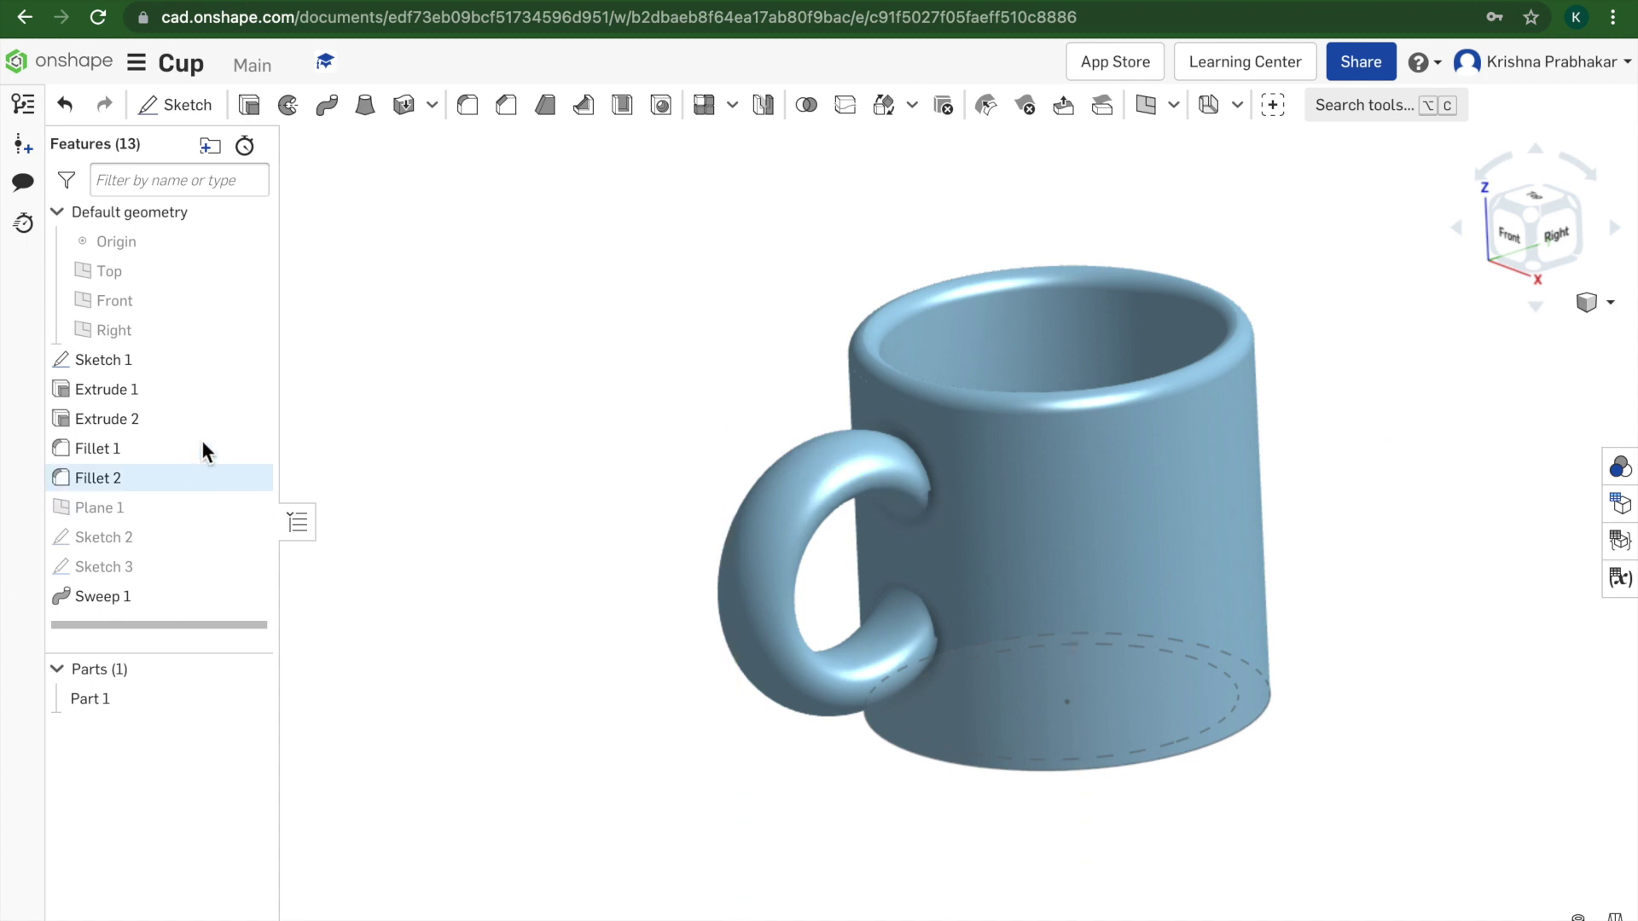
click(241, 355)
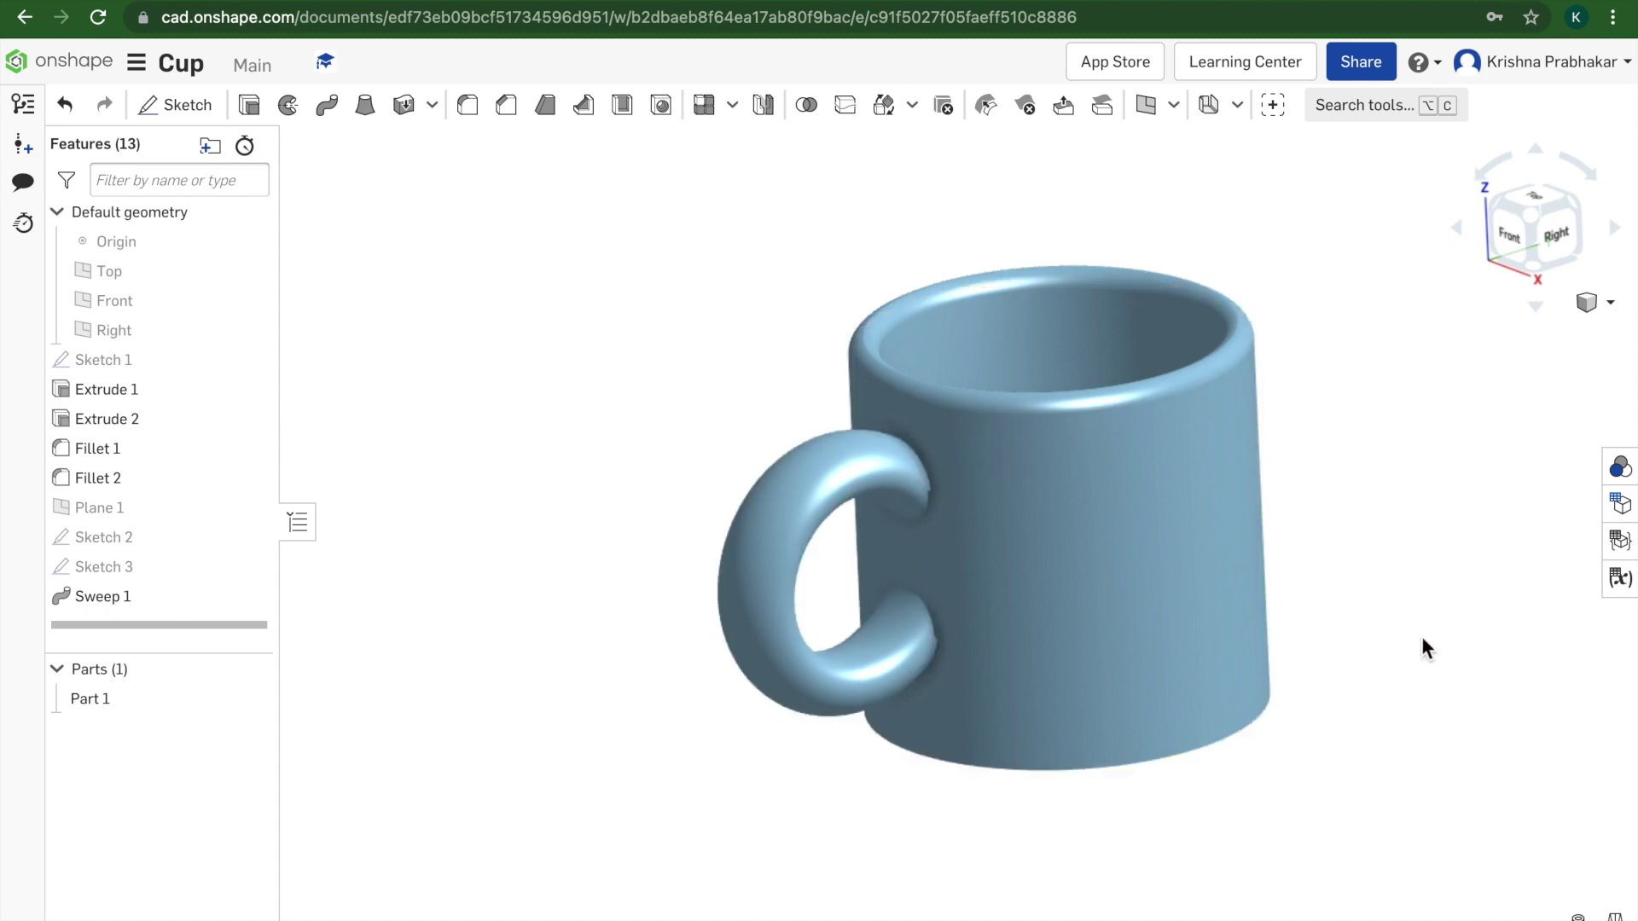
Step: Change Part 1's appearance from default blue to light grey-white EAEAEA
drag(1378, 716, 519, 248)
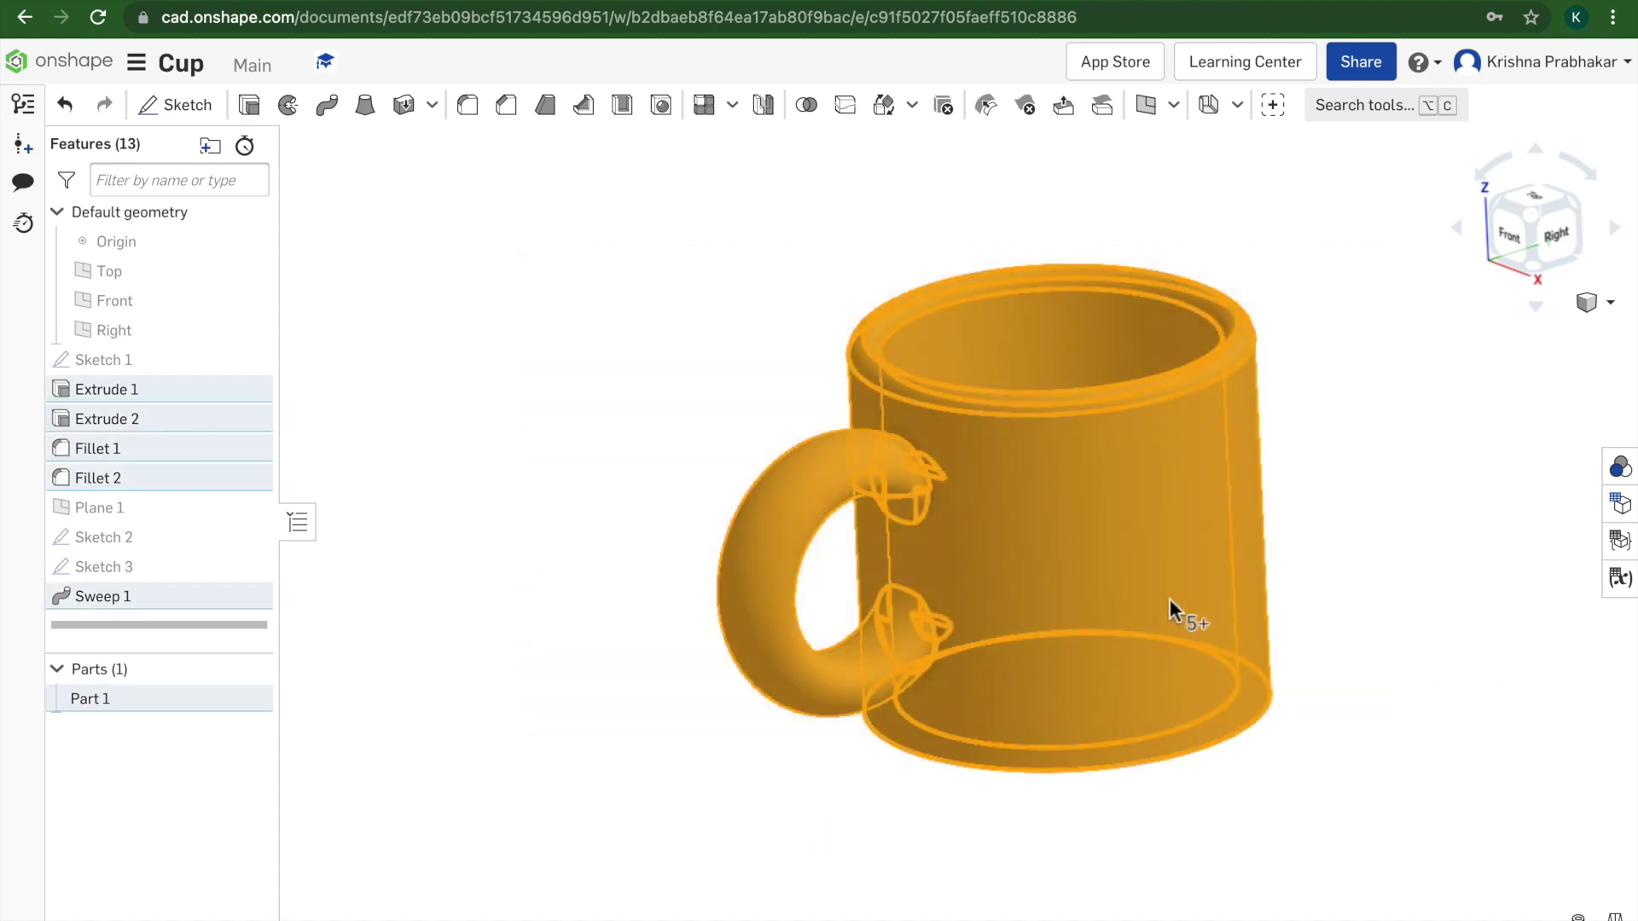
right_click(1082, 577)
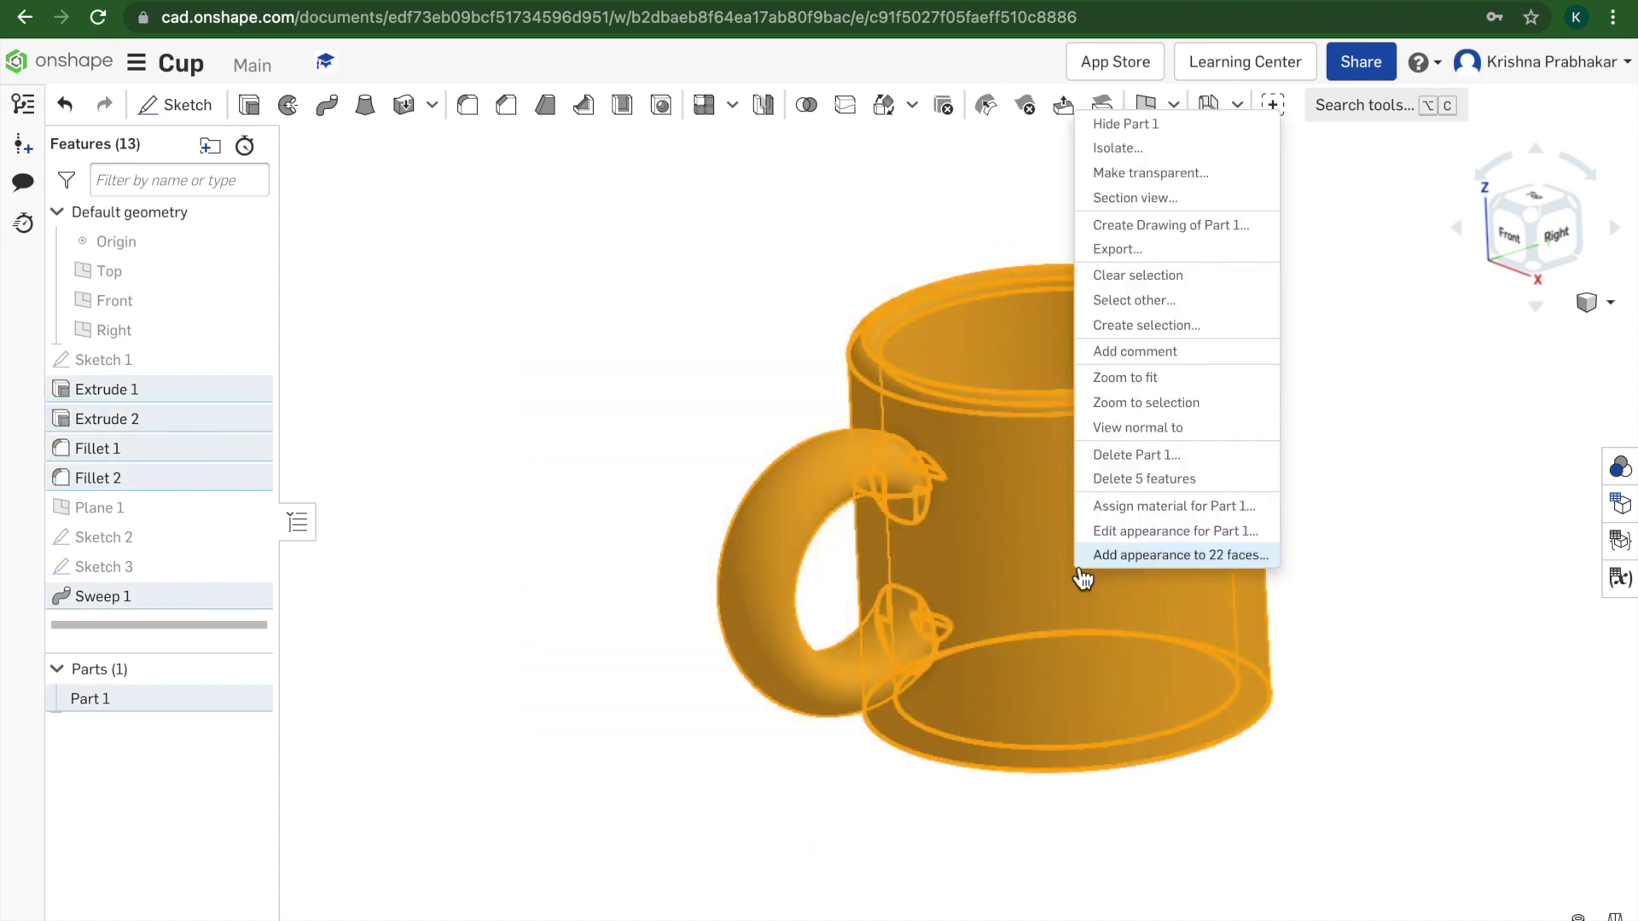
click(1110, 532)
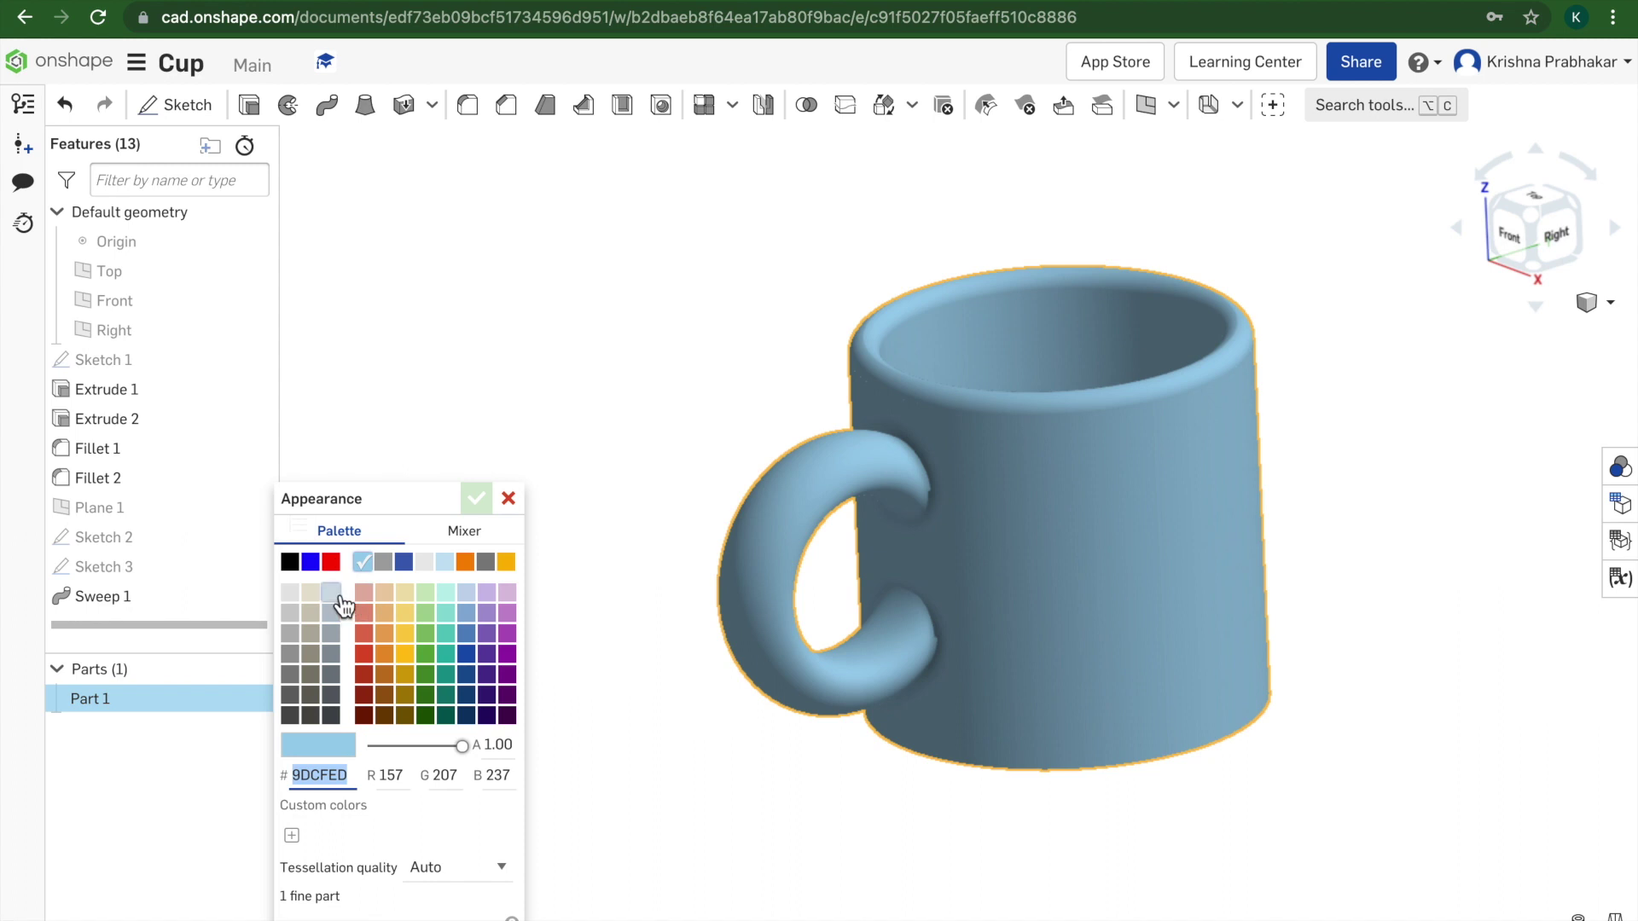
click(426, 563)
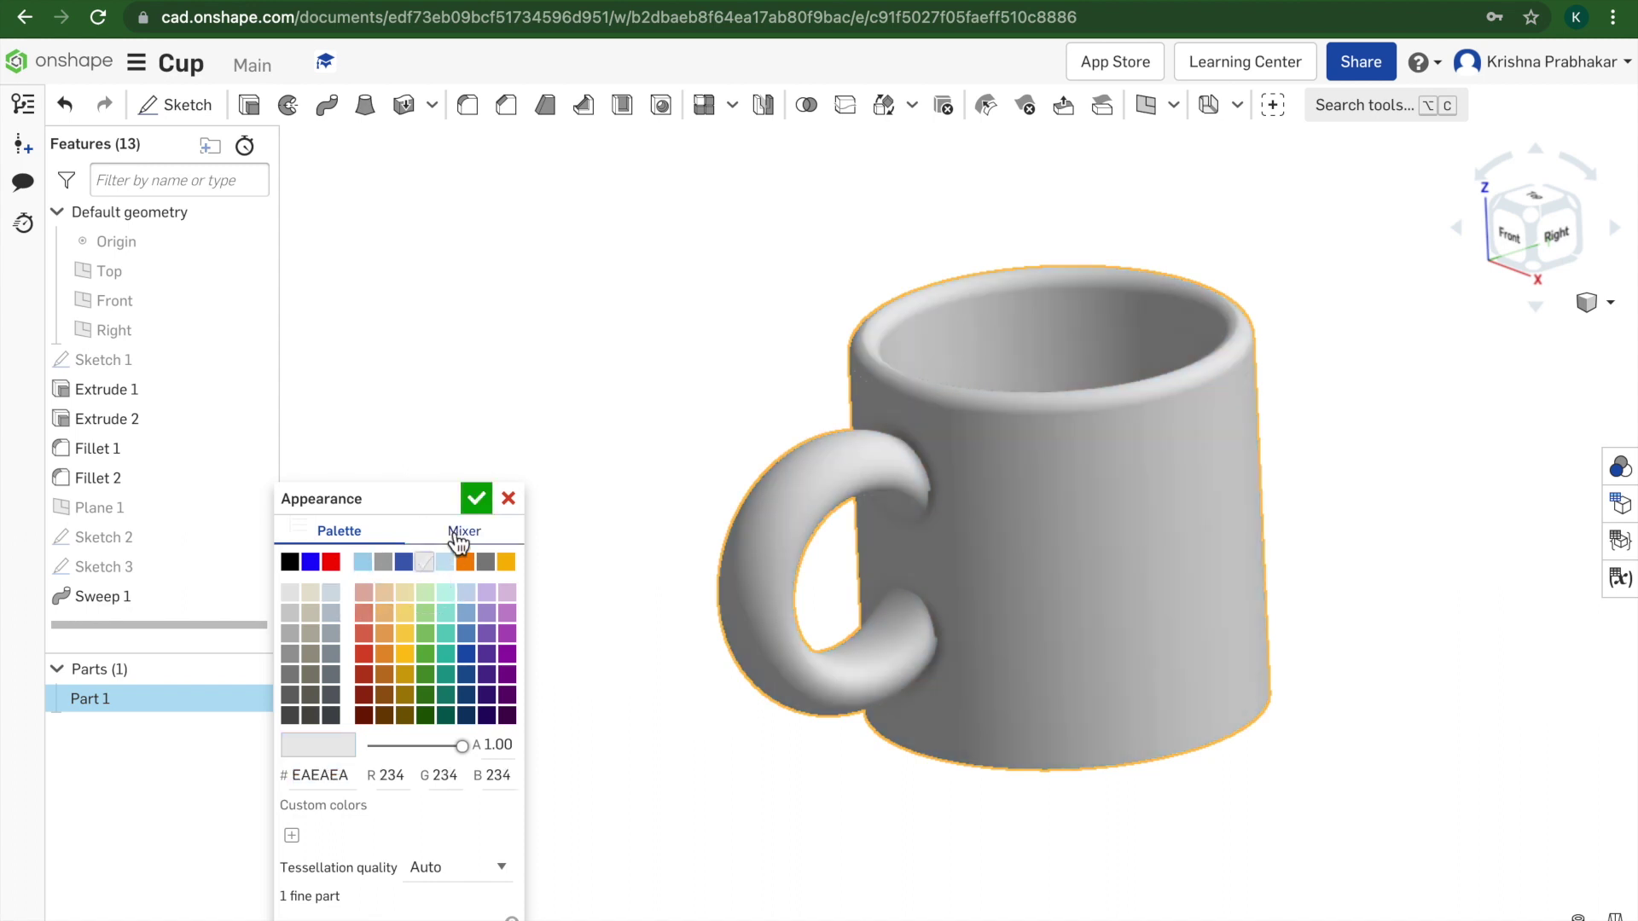
click(463, 503)
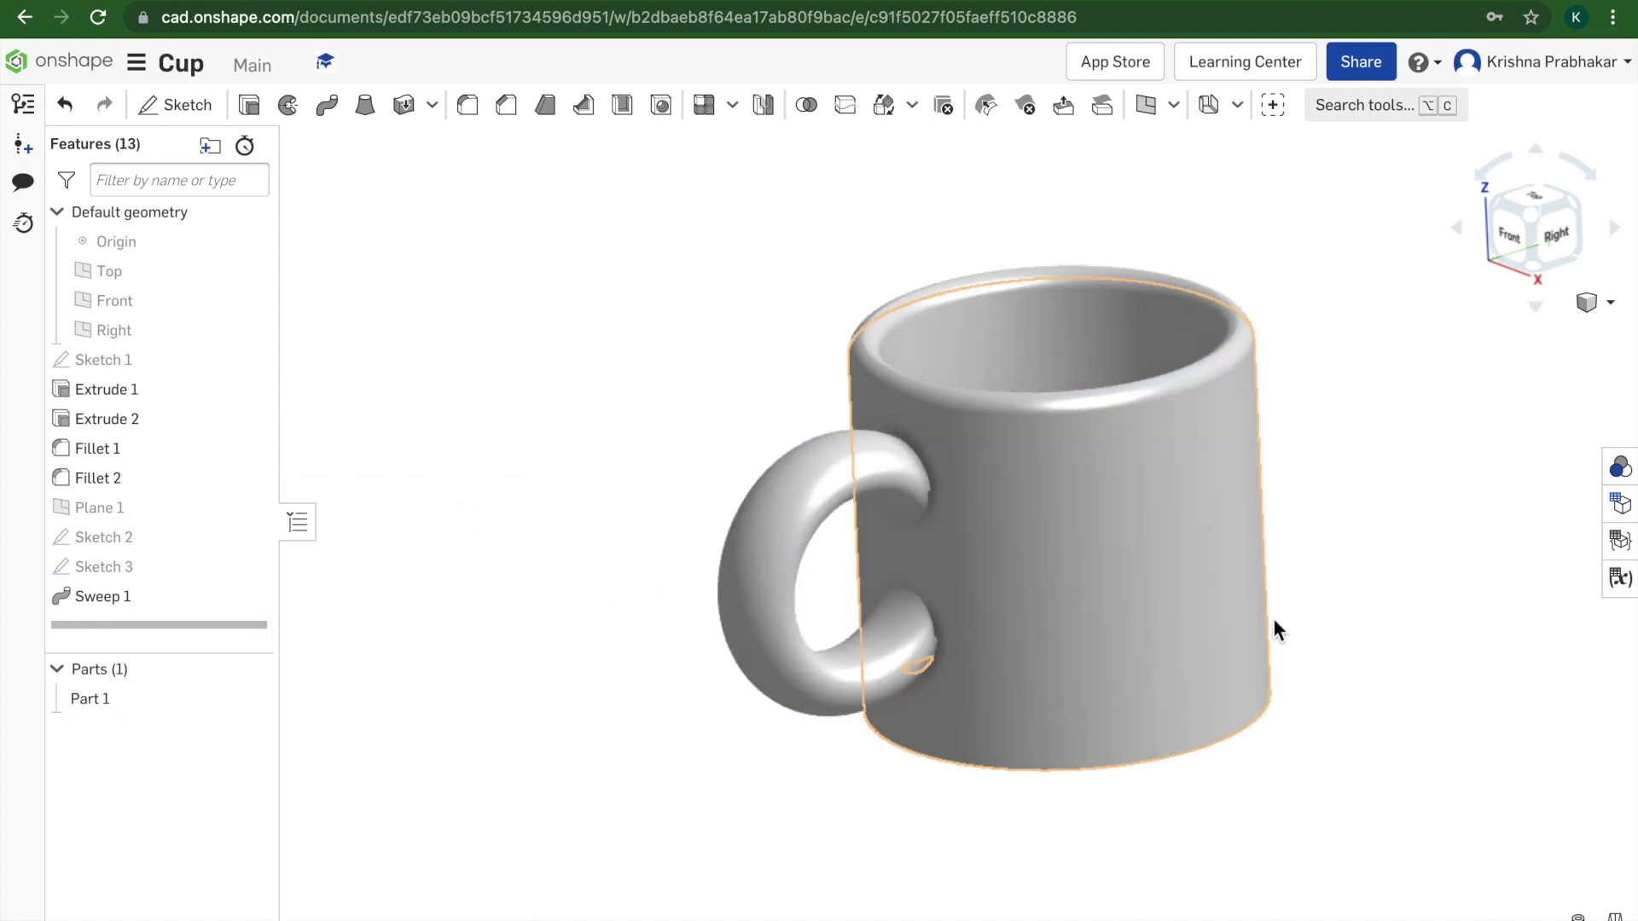
mouse_move(1370, 529)
right_down()
mouse_move(1356, 525)
mouse_move(1380, 525)
right_up()
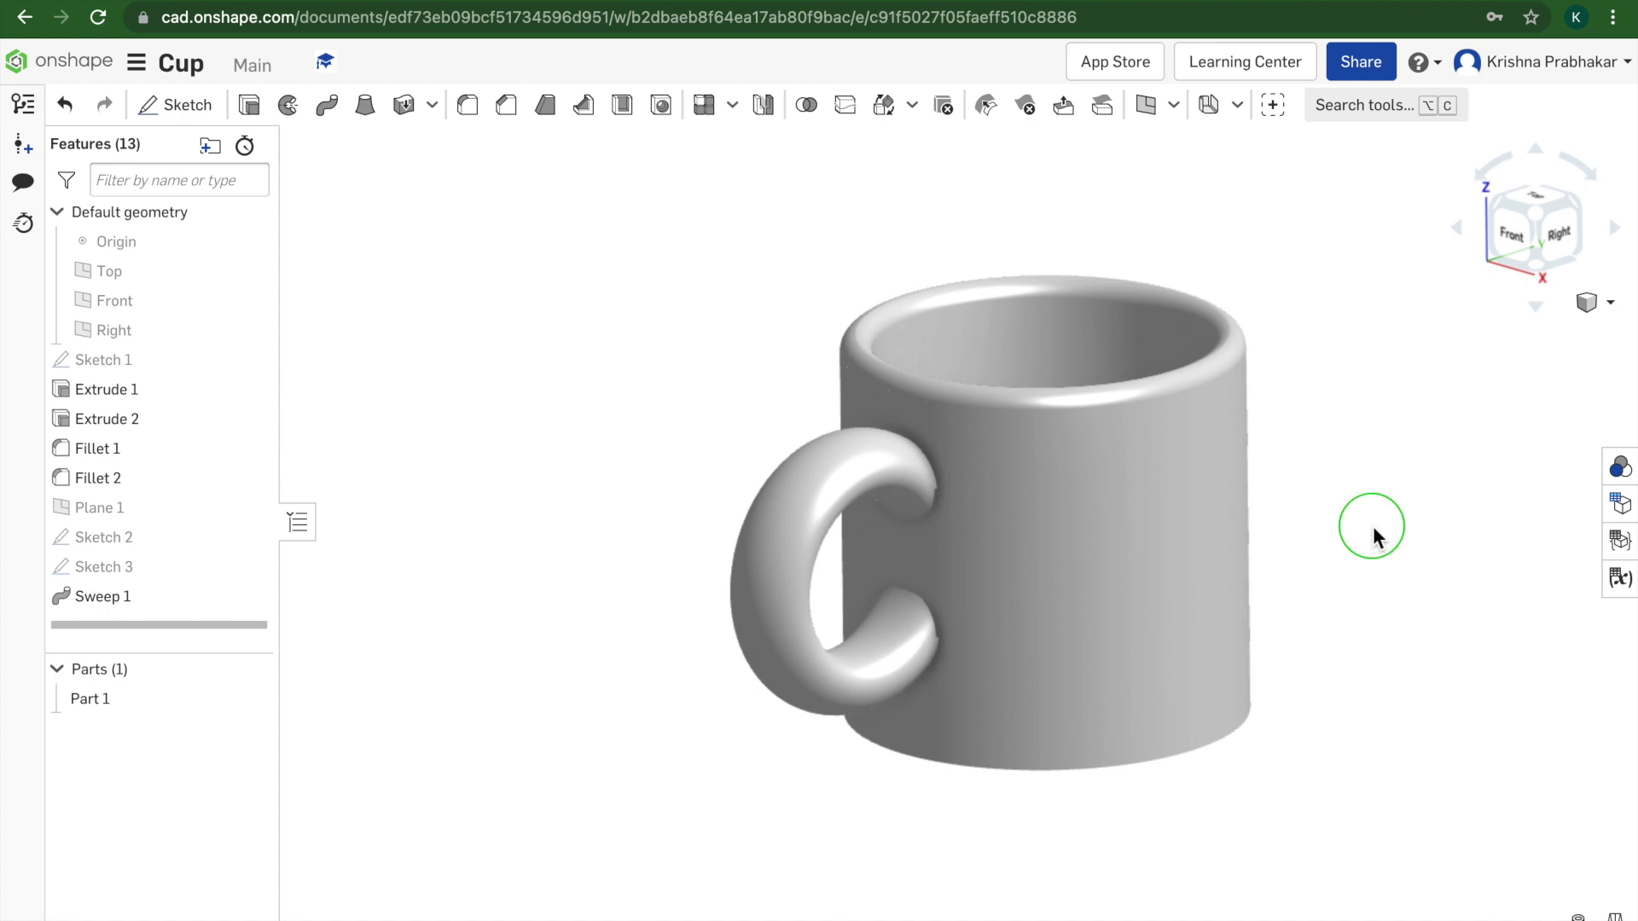
right_click(1373, 536)
click(1457, 235)
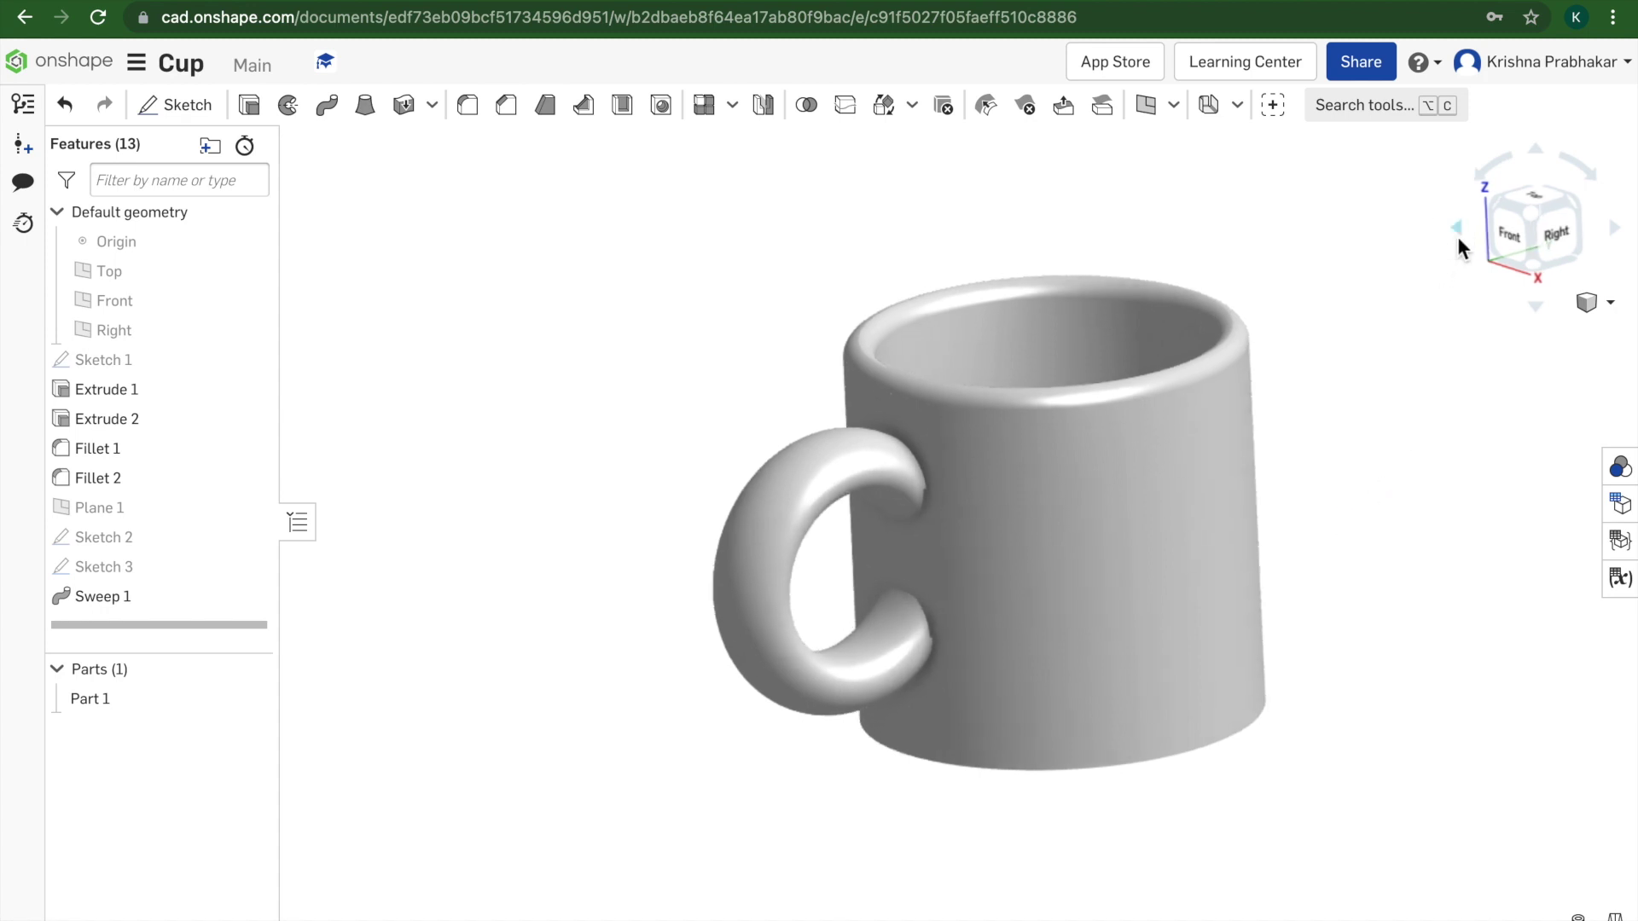
click(1576, 164)
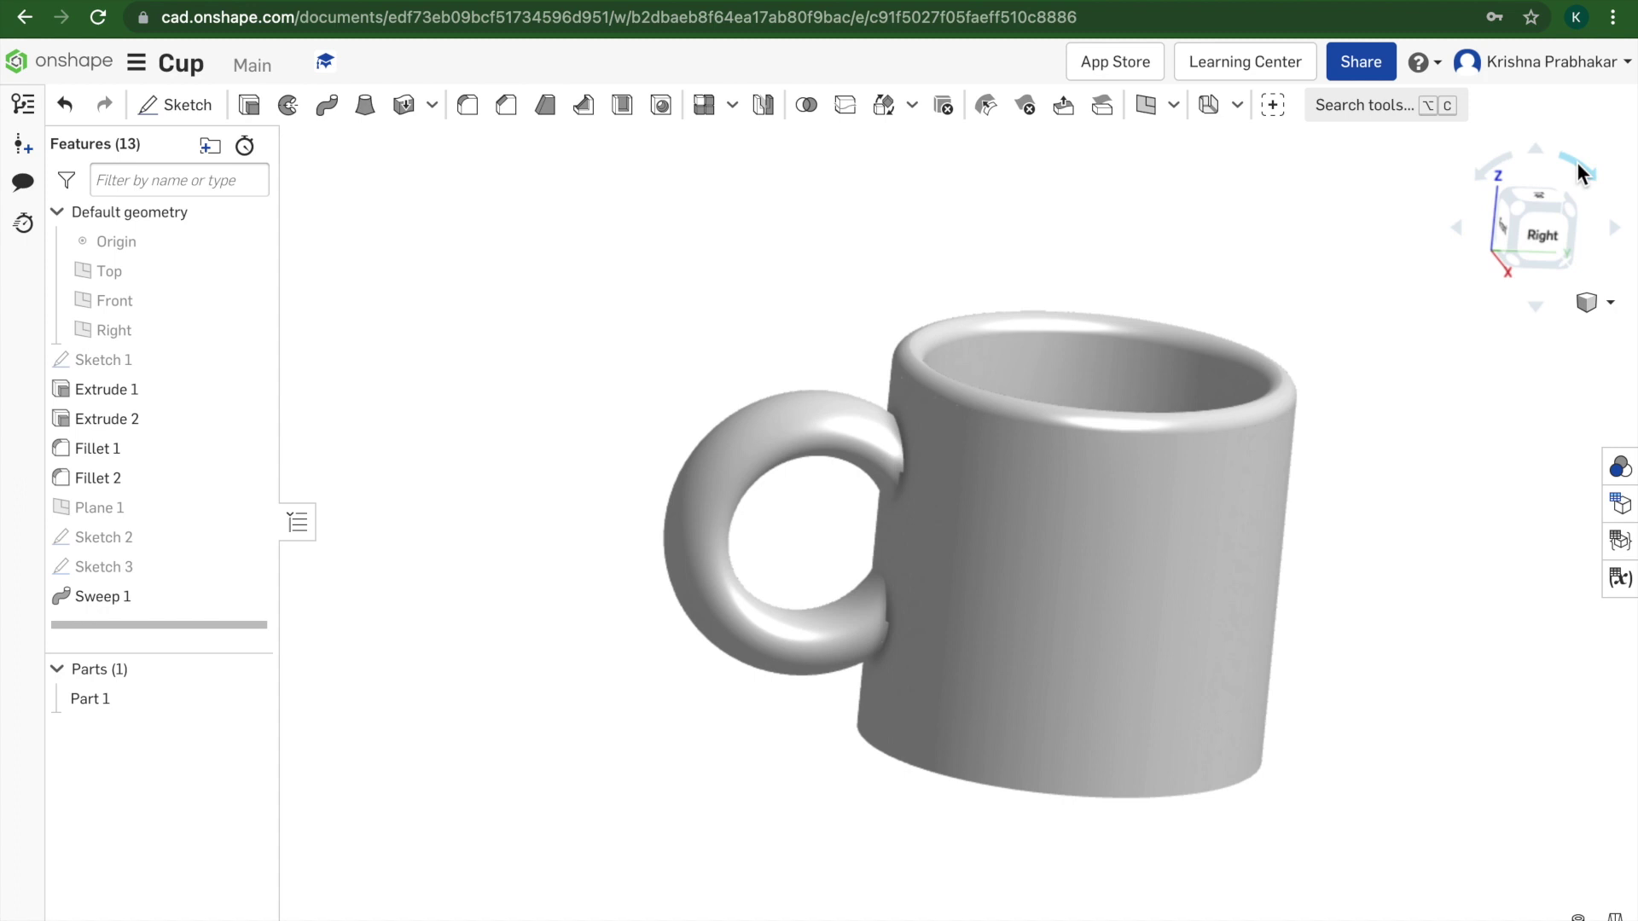
right_drag(1295, 499, 866, 567)
scroll(909, 571, up, 5)
scroll(865, 560, down, 5)
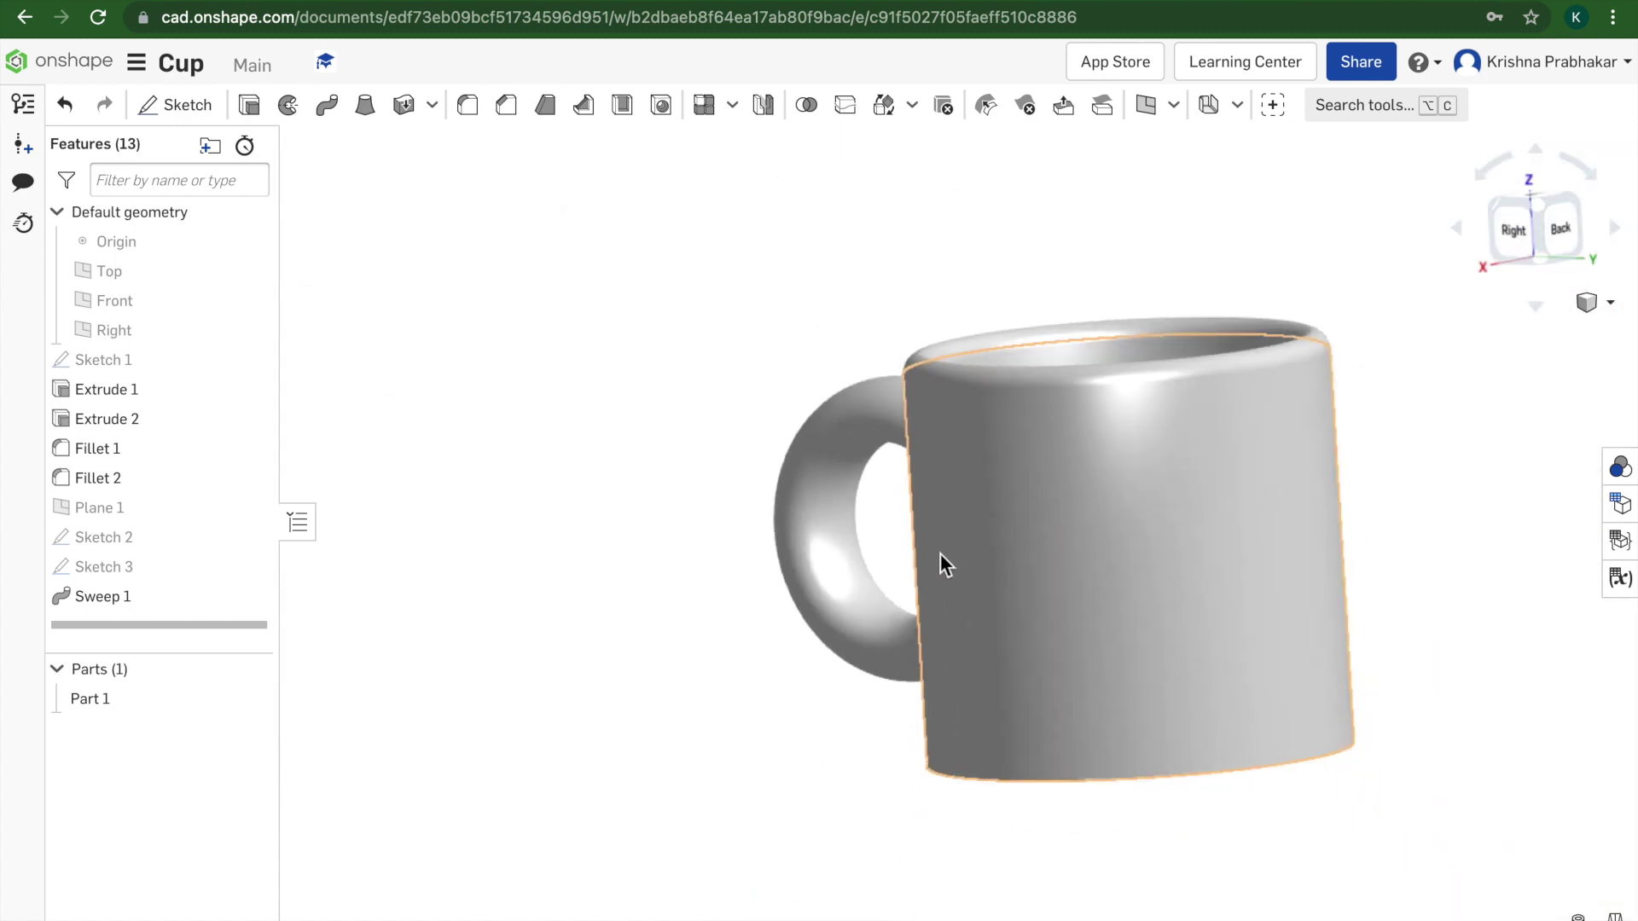
right_drag(1389, 660, 1531, 676)
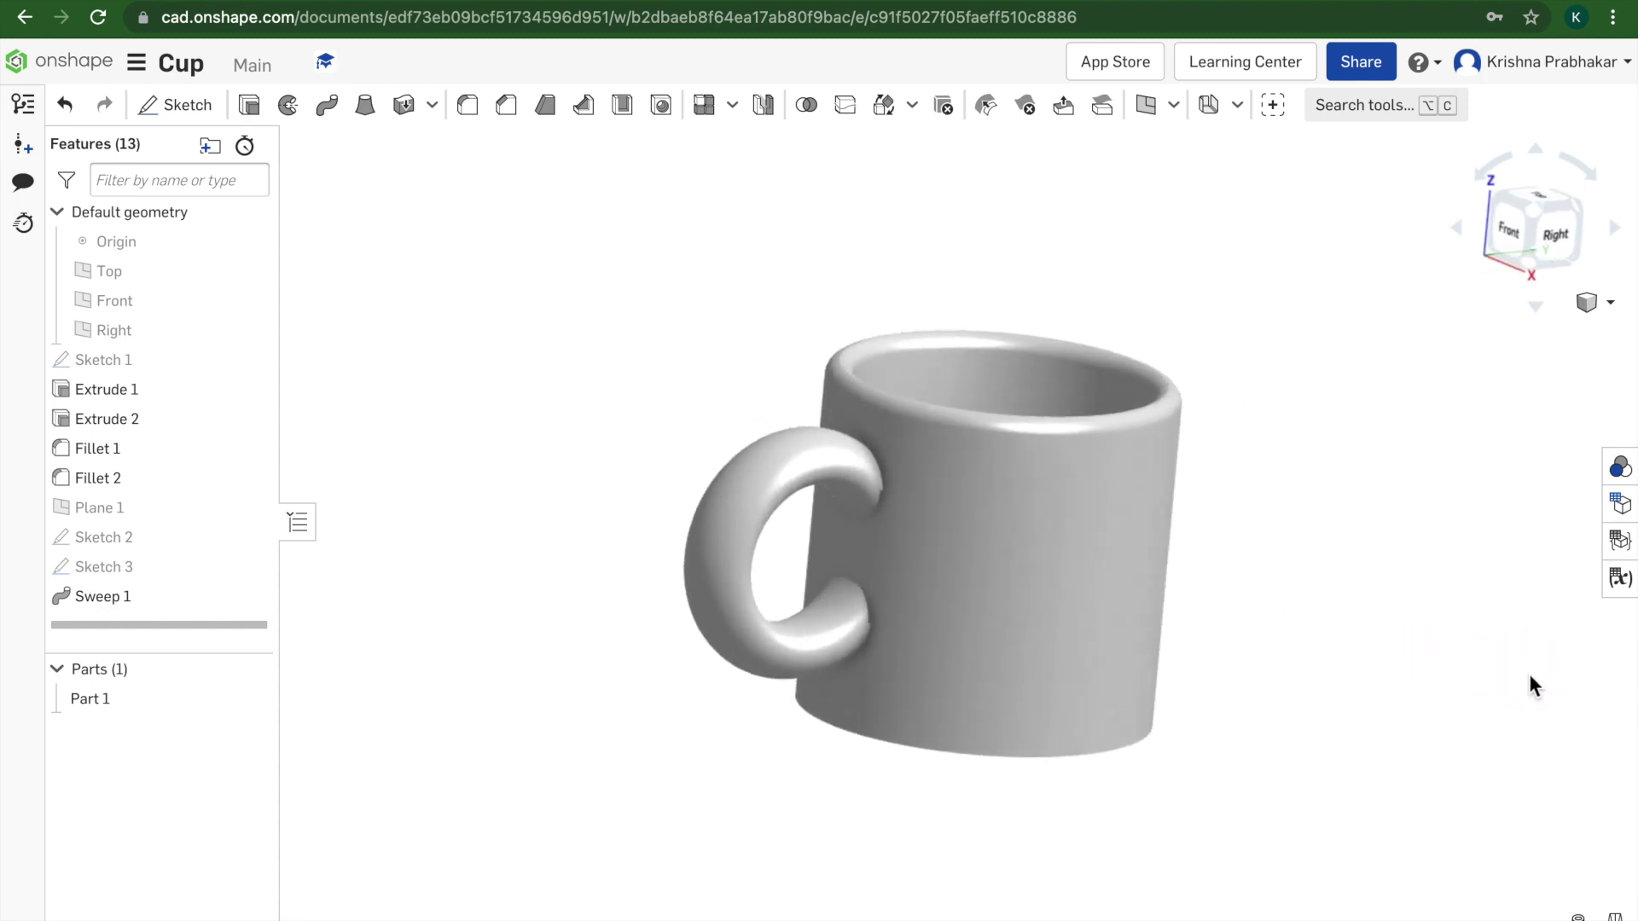